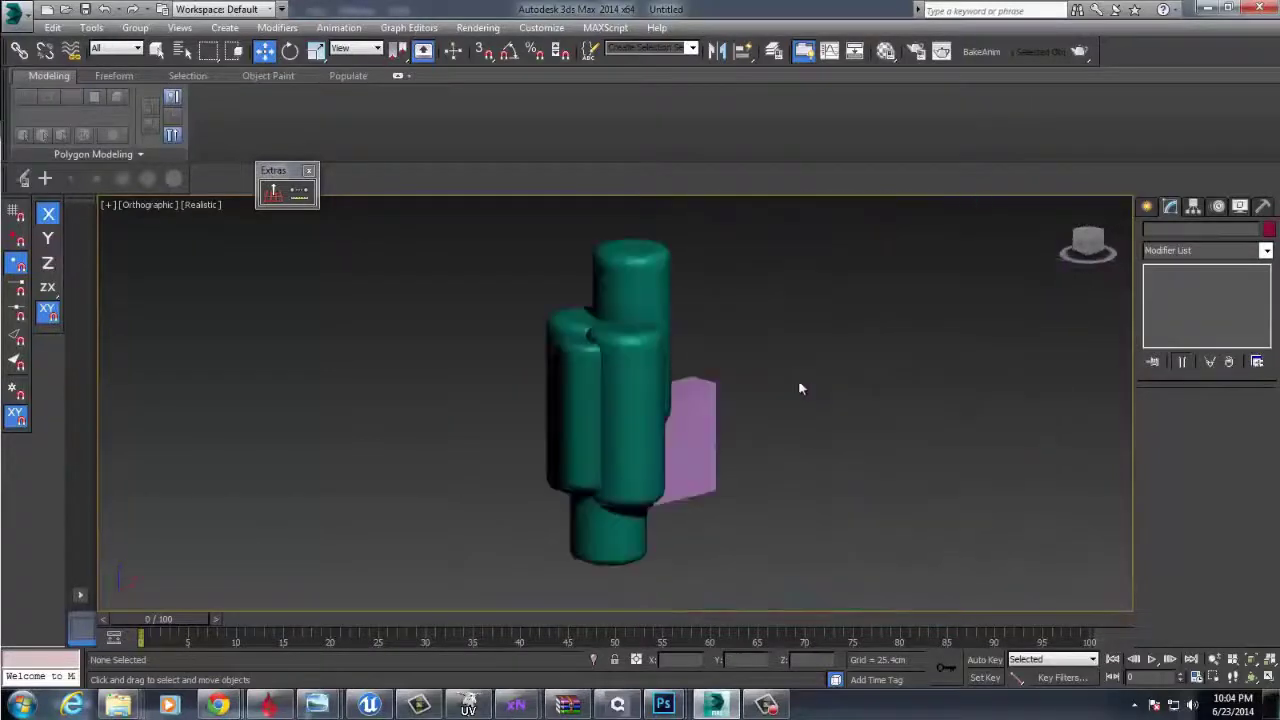
Apply a TurboSmooth modifier to the merged chamfer-cylinder object.
{"action": "middle_click_drag", "start_coordinate": [750, 346], "coordinate": [867, 489]}
{"action": "scroll", "coordinate": [867, 489], "scroll_direction": "up", "scroll_amount": 3}
{"action": "left_click", "coordinate": [735, 383]}
{"action": "left_click", "coordinate": [1246, 253]}
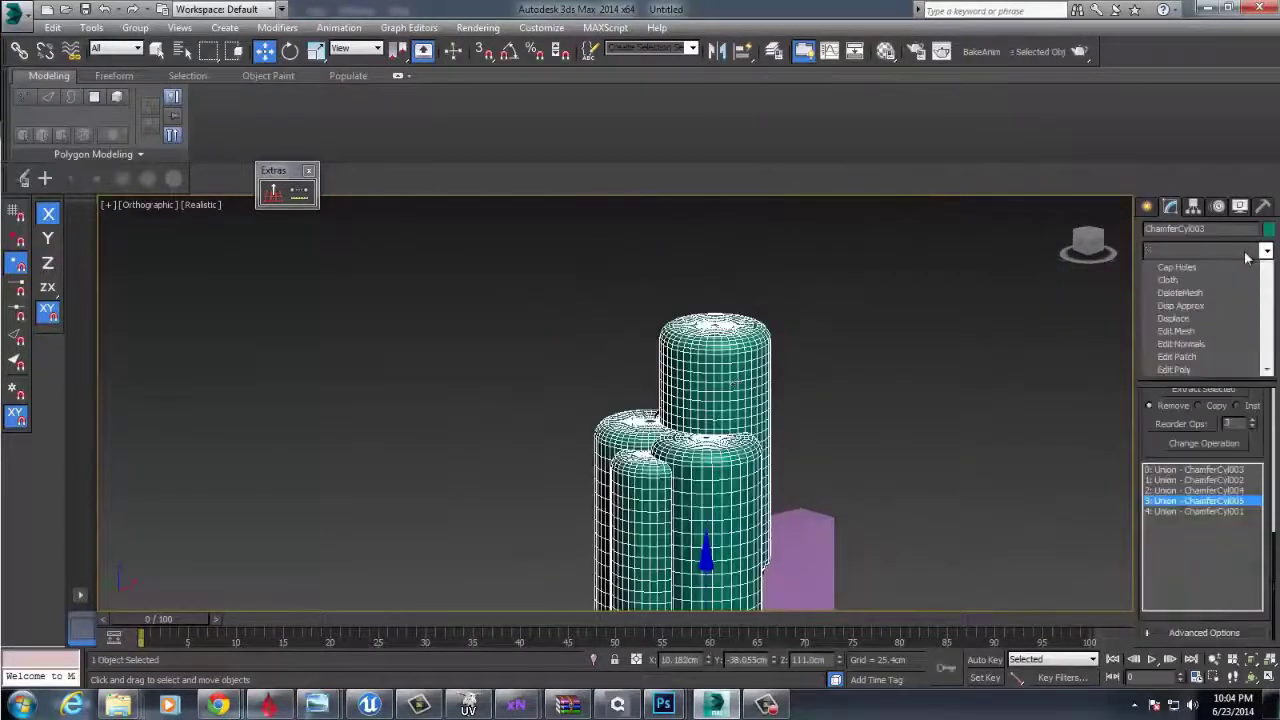
{"action": "left_click", "coordinate": [1212, 429]}
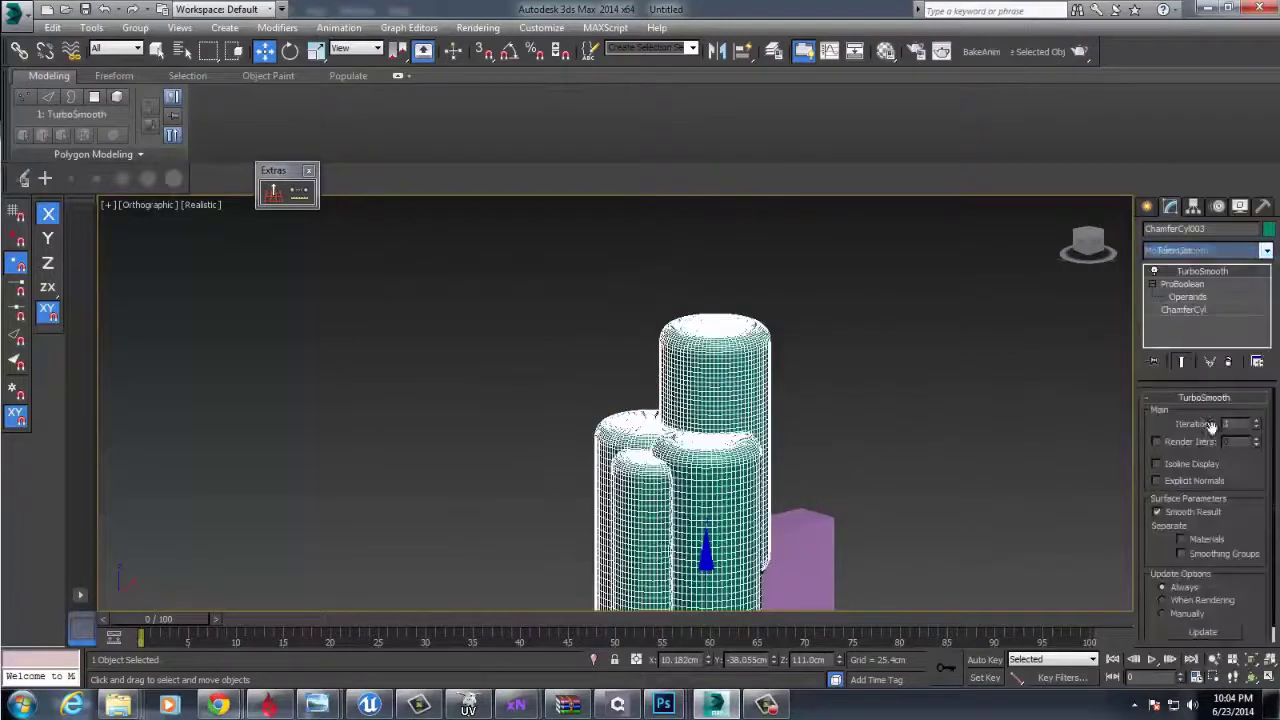
Set the TurboSmooth modifier on the merged cylinders to separate surfaces by smoothing groups.
{"action": "left_click", "coordinate": [888, 383]}
{"action": "scroll", "coordinate": [948, 397], "scroll_direction": "up", "scroll_amount": 3}
{"action": "left_click", "coordinate": [643, 397]}
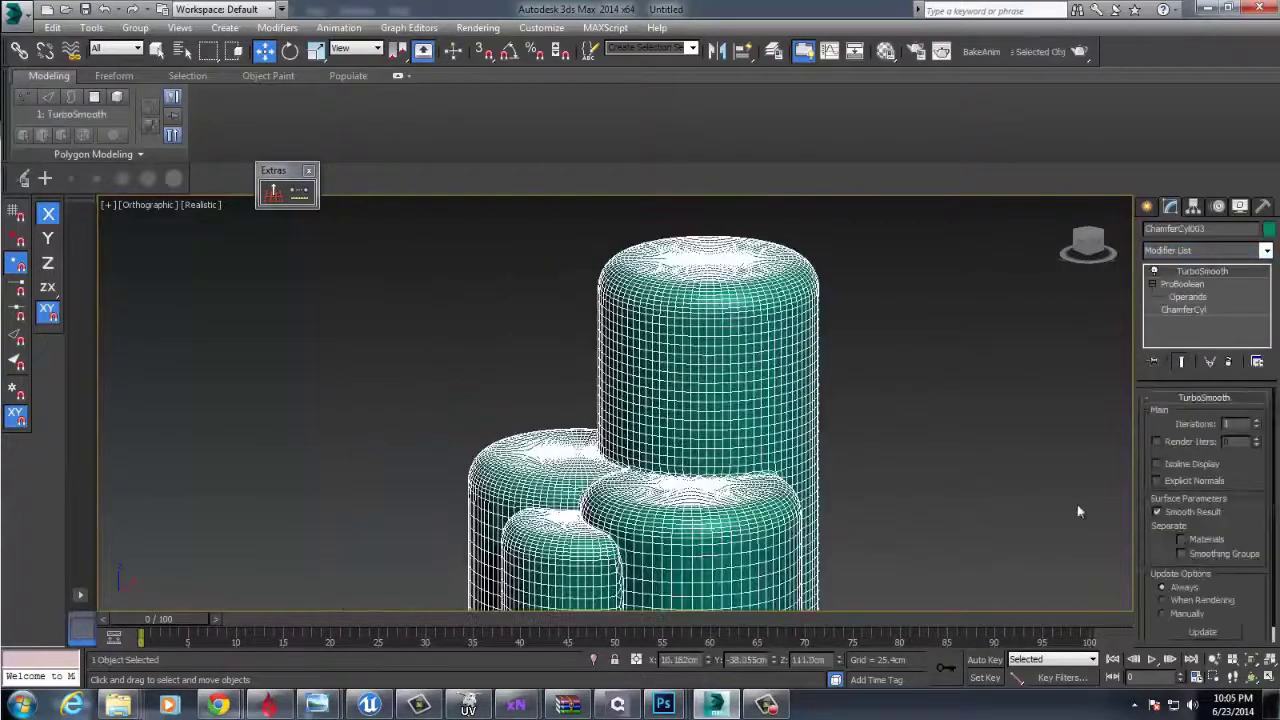
{"action": "left_click", "coordinate": [903, 418]}
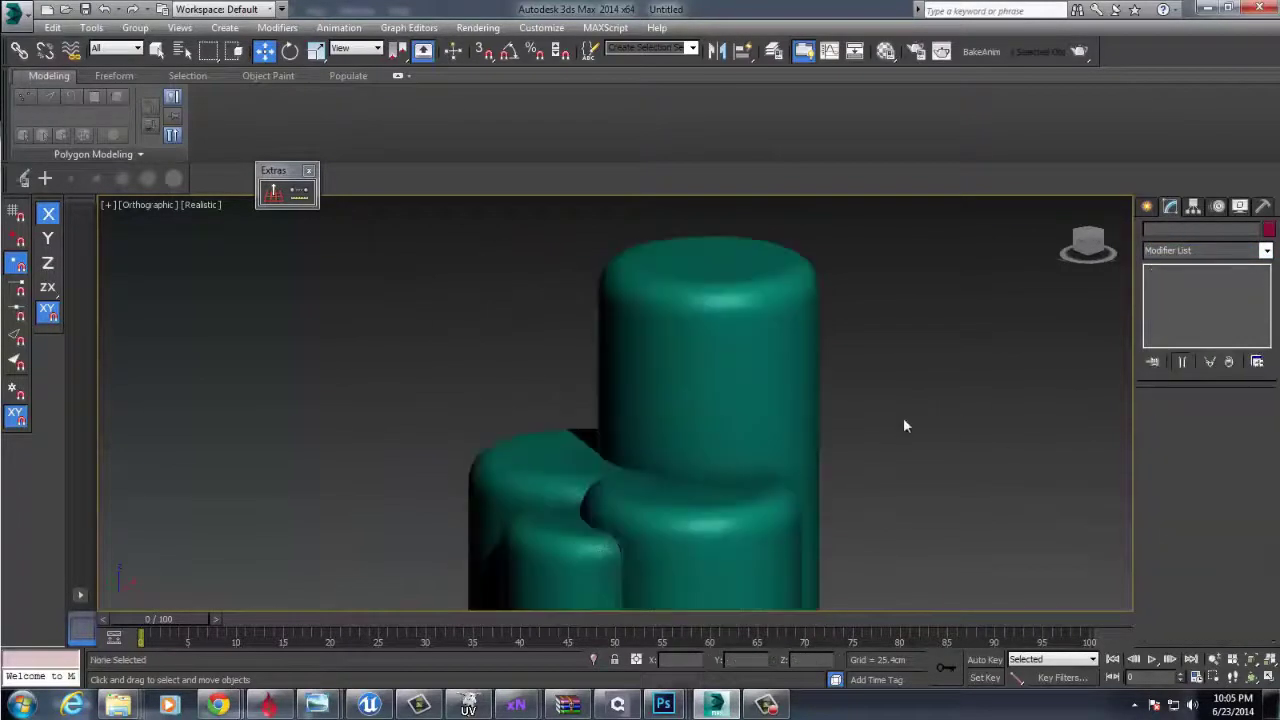
{"action": "scroll", "coordinate": [873, 386], "scroll_direction": "up", "scroll_amount": 4}
{"action": "scroll", "coordinate": [760, 390], "scroll_direction": "down", "scroll_amount": 3}
{"action": "left_click", "coordinate": [744, 388]}
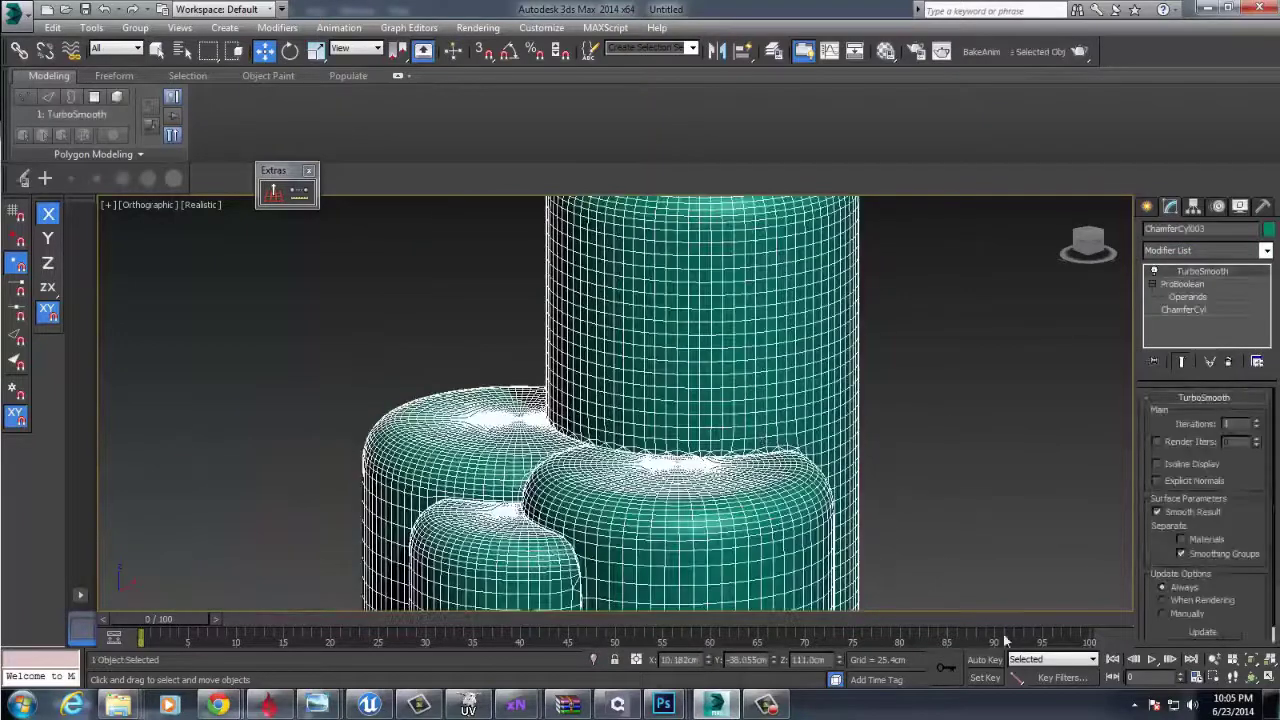
Reduce the sides of the base chamfer cylinder beneath the ProBoolean to 38 and lower its height segments.
{"action": "left_click", "coordinate": [1195, 296]}
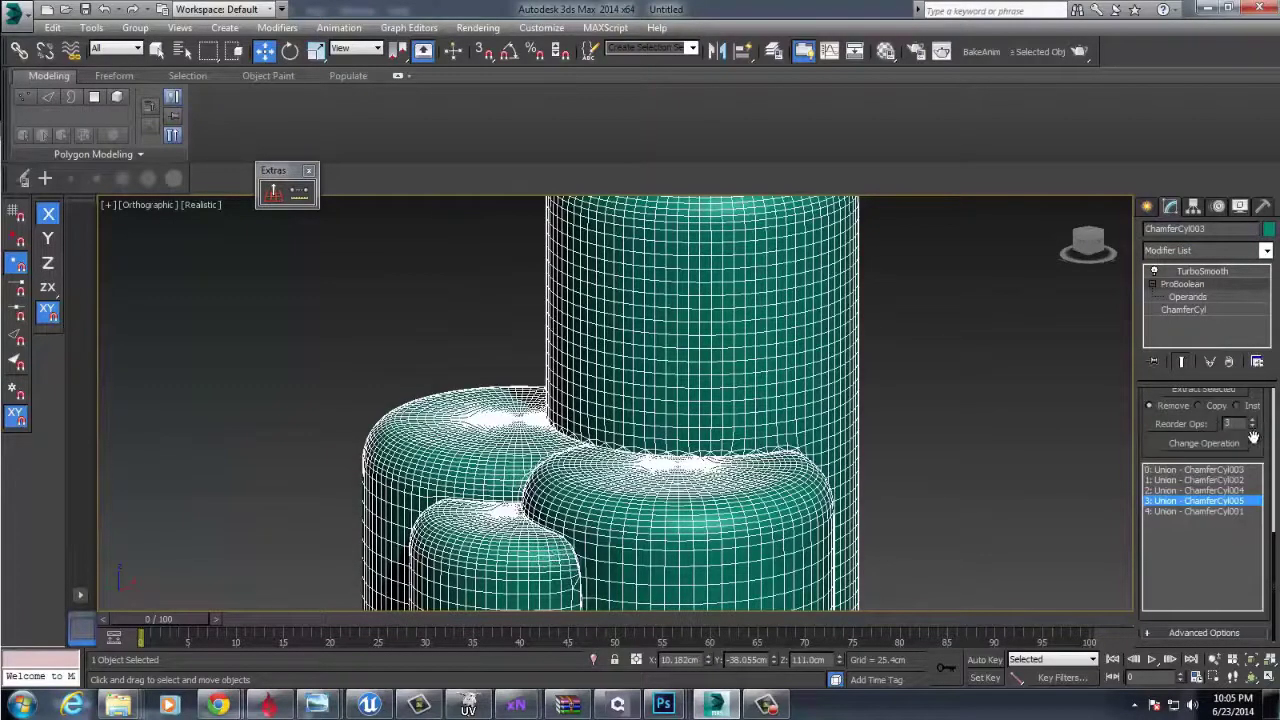
{"action": "left_click", "coordinate": [1186, 310]}
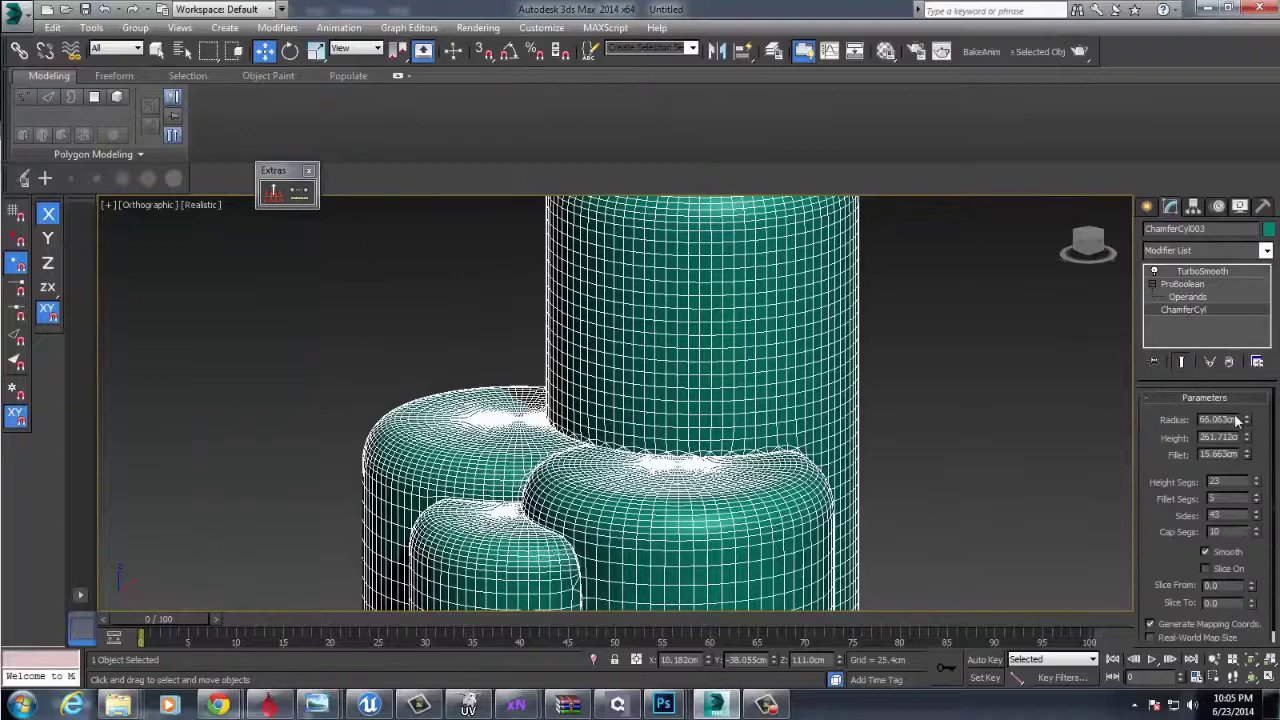
{"action": "left_click", "coordinate": [1201, 271]}
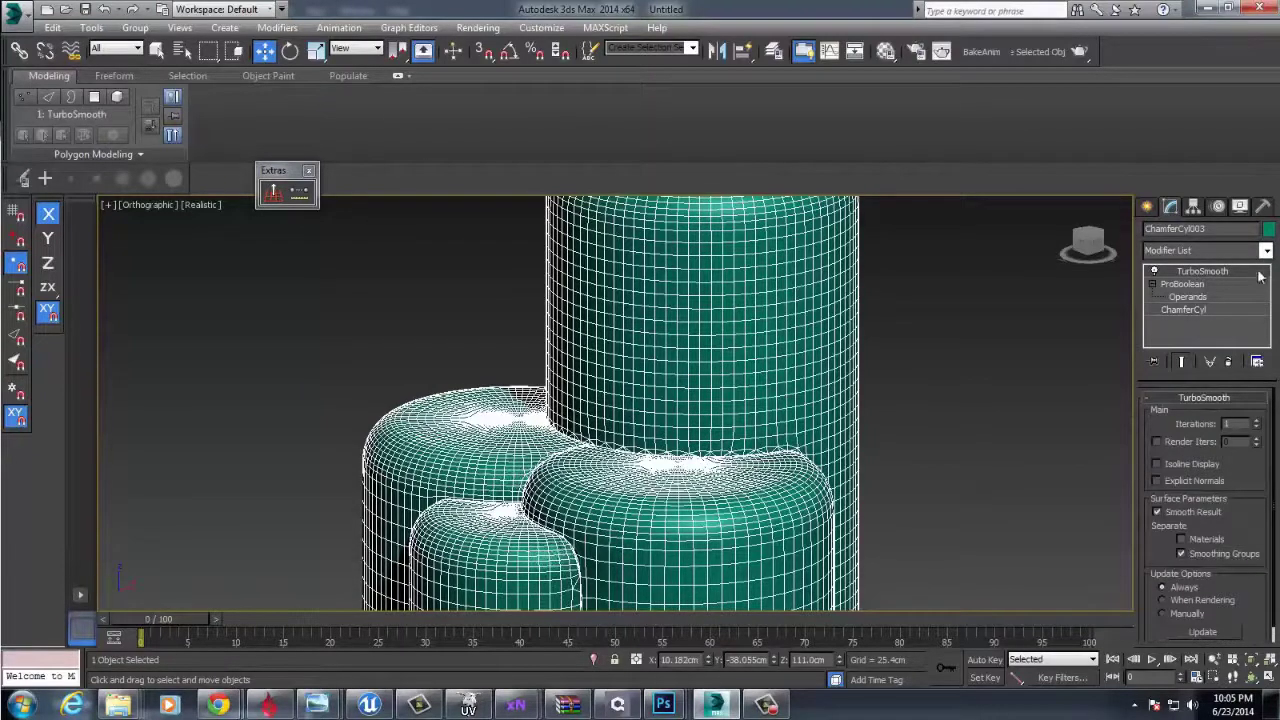
{"action": "left_click", "coordinate": [1199, 296]}
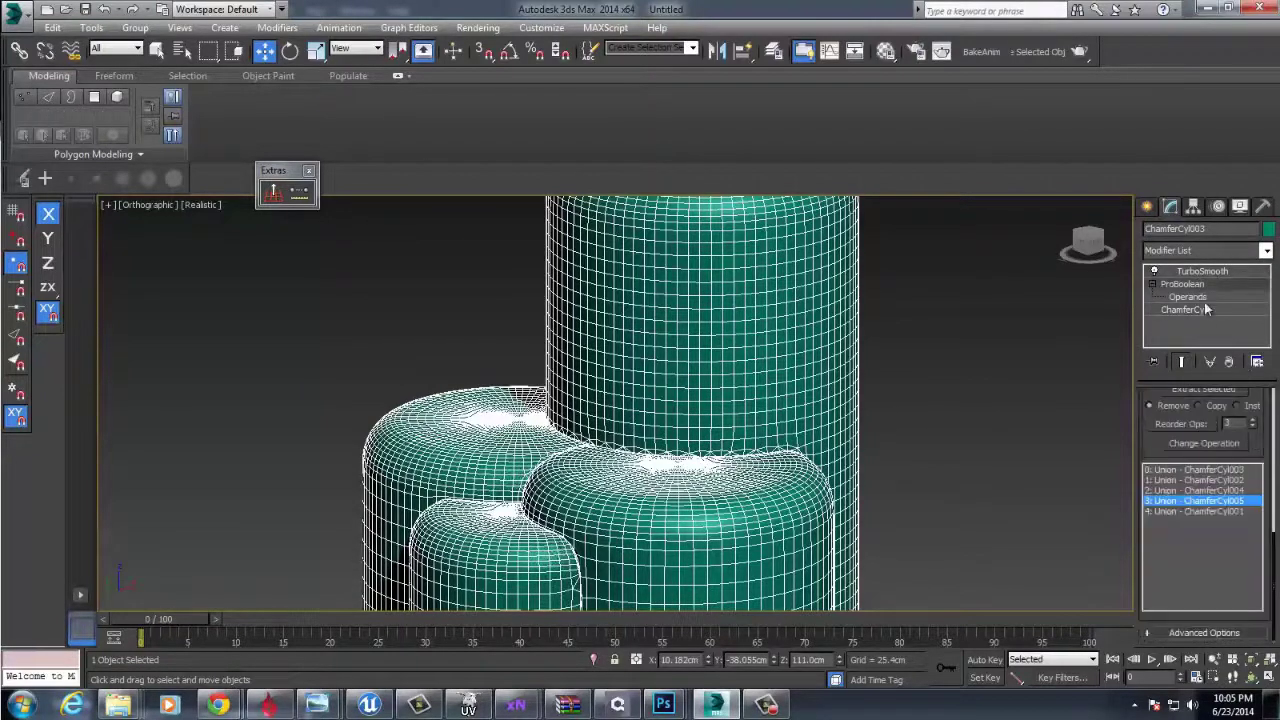
{"action": "left_click", "coordinate": [1209, 272]}
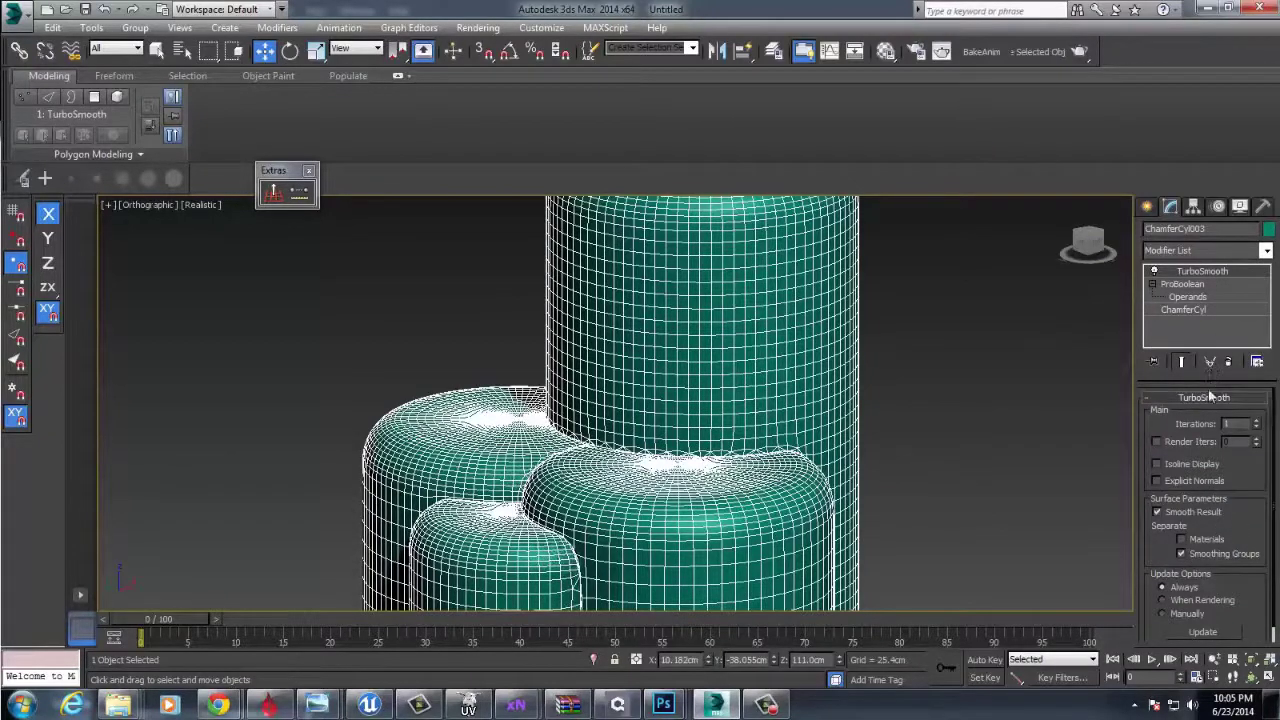
{"action": "left_click", "coordinate": [1187, 297]}
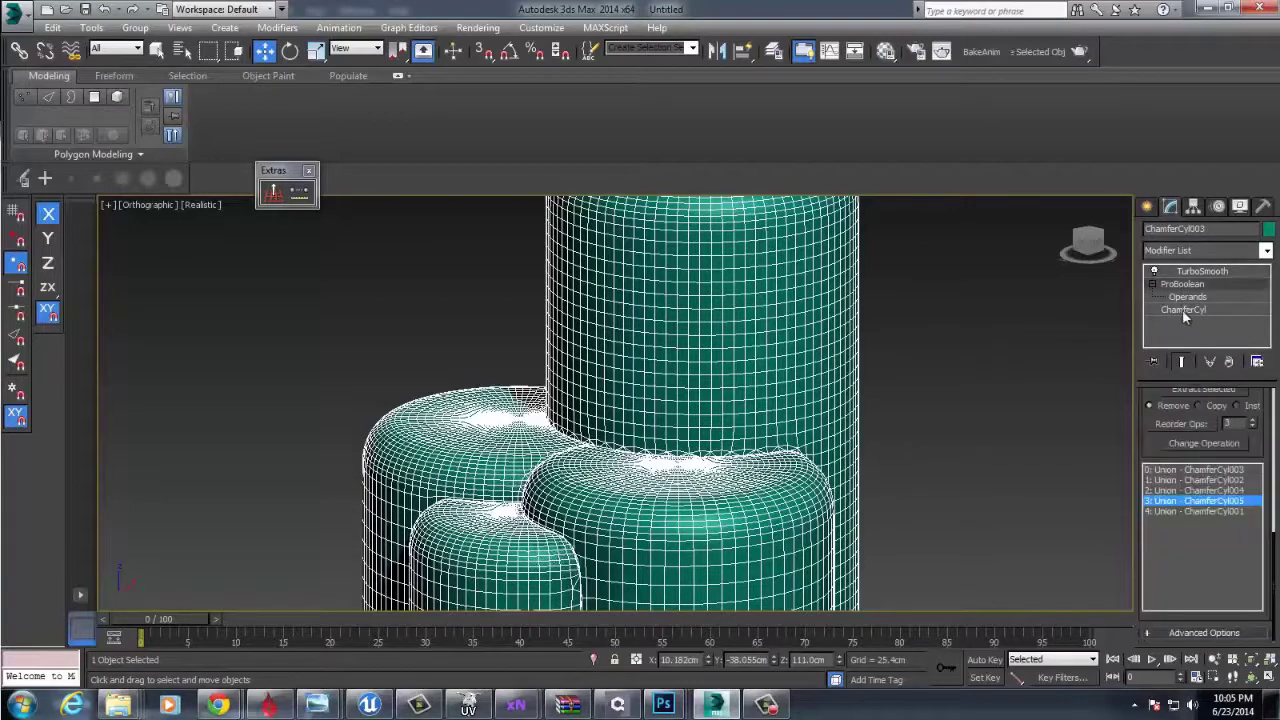
{"action": "left_click", "coordinate": [1183, 310]}
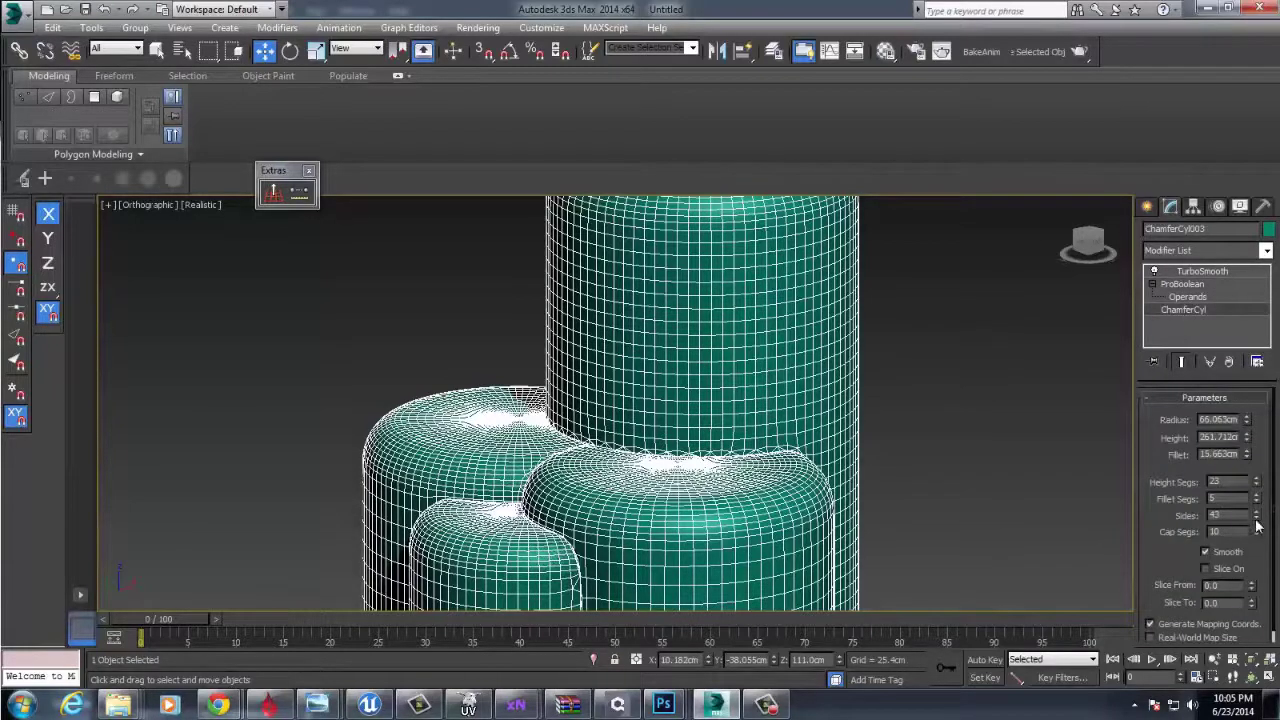
{"action": "left_click_drag", "start_coordinate": [1256, 517], "coordinate": [1256, 562]}
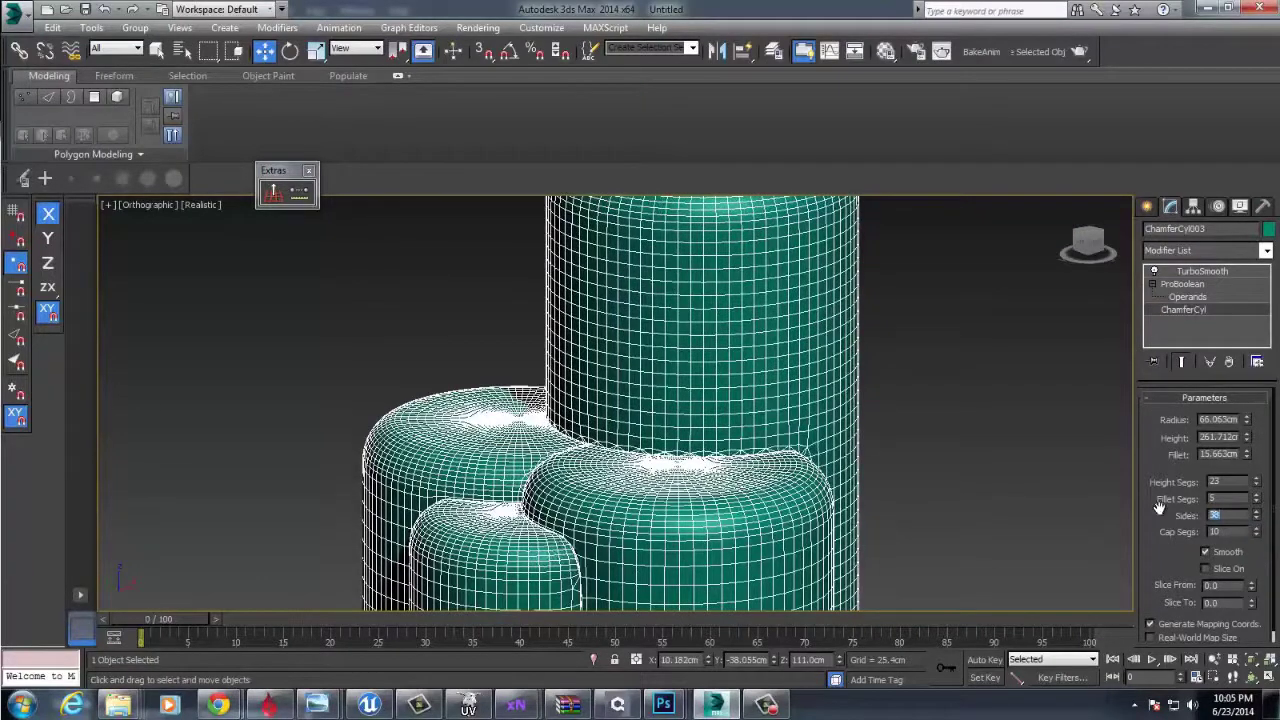
{"action": "left_click_drag", "start_coordinate": [1256, 483], "coordinate": [1257, 533]}
{"action": "left_click", "coordinate": [896, 436]}
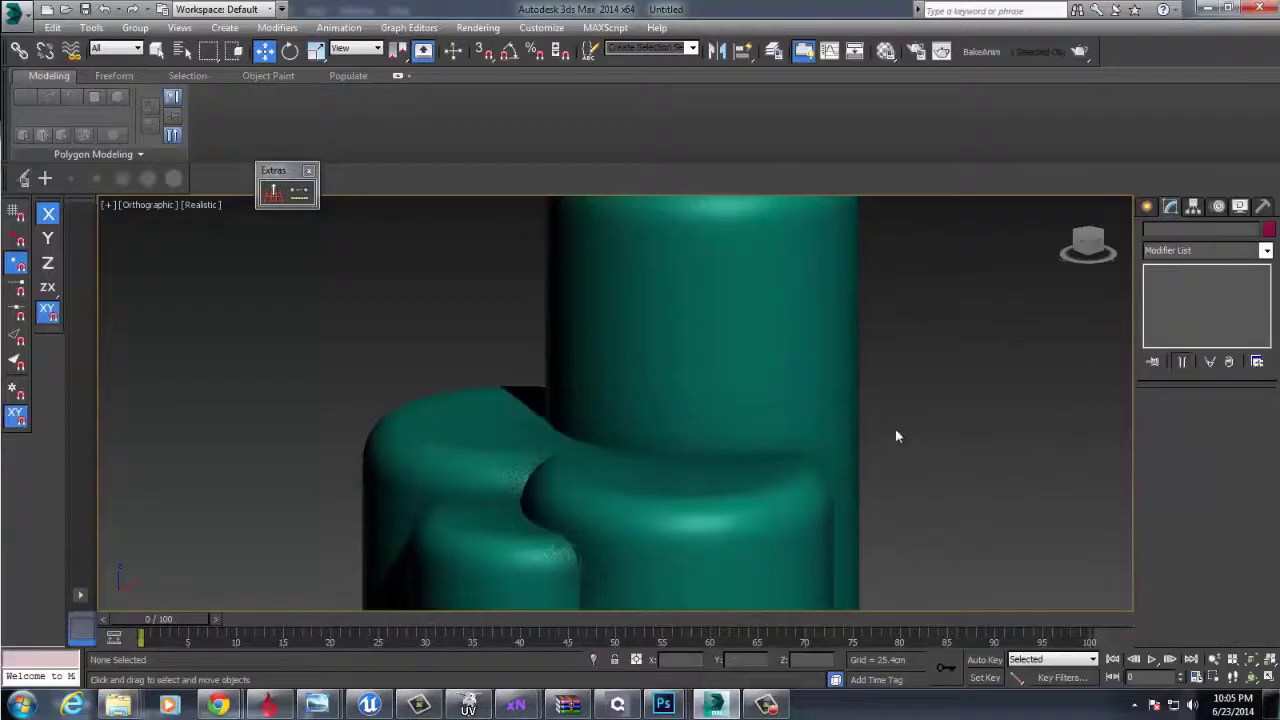
Add a second TurboSmooth modifier on top of the merged cylinders' modifier stack.
{"action": "left_click", "coordinate": [746, 423]}
{"action": "left_click", "coordinate": [1220, 252]}
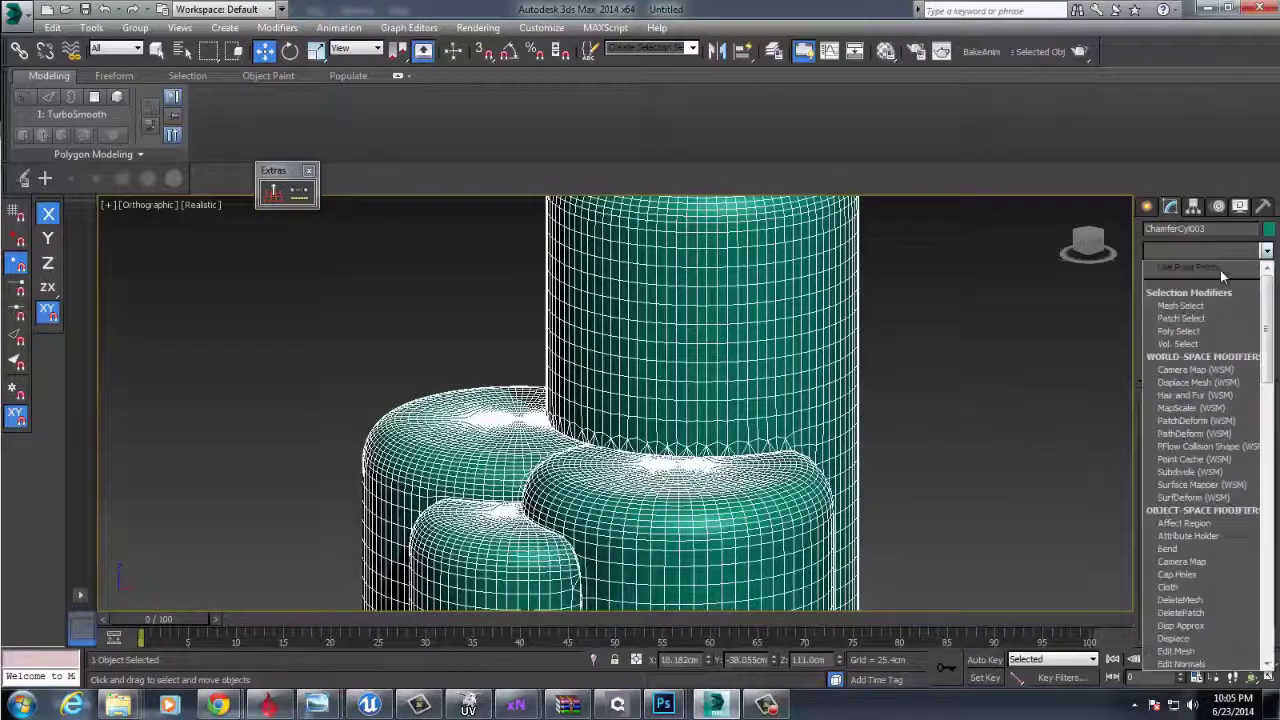
{"action": "scroll", "coordinate": [1200, 450], "scroll_direction": "down", "scroll_amount": 15}
{"action": "left_click", "coordinate": [989, 391]}
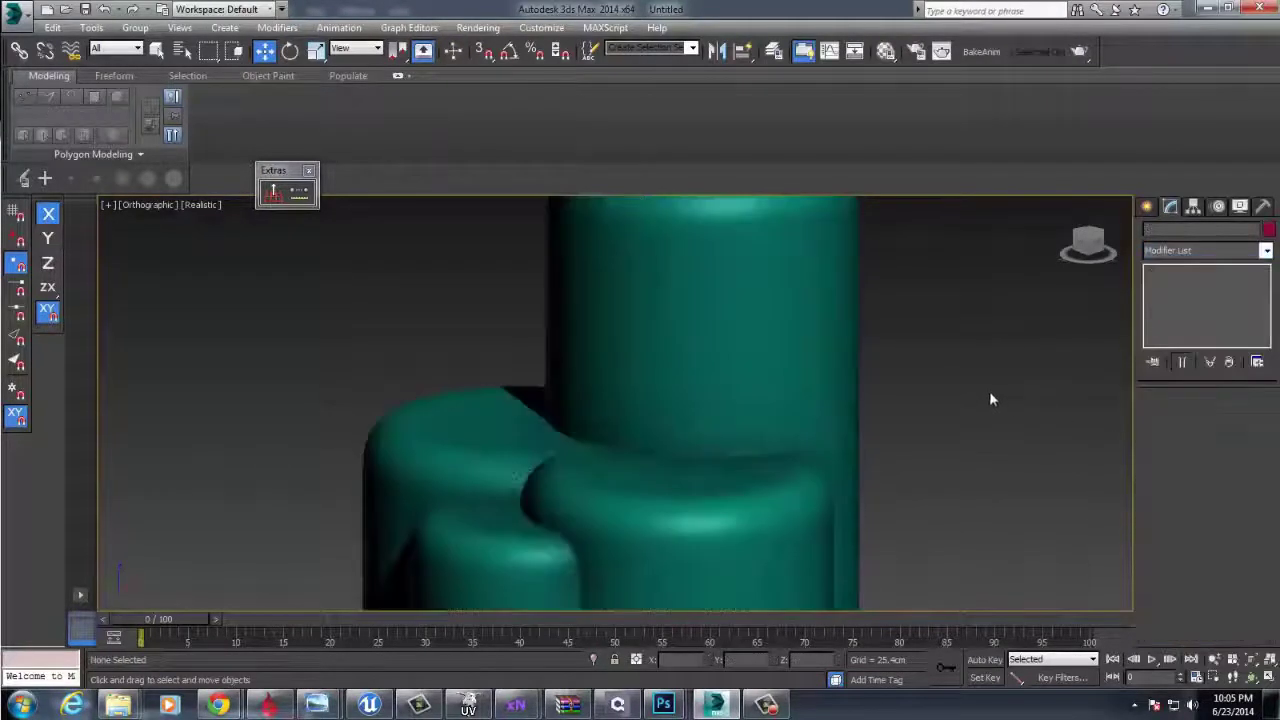
Examine the smoothed joints between the merged cylinders from several sides and from below.
{"action": "scroll", "coordinate": [961, 312], "scroll_direction": "up", "scroll_amount": 8}
{"action": "scroll", "coordinate": [780, 385], "scroll_direction": "down", "scroll_amount": 6}
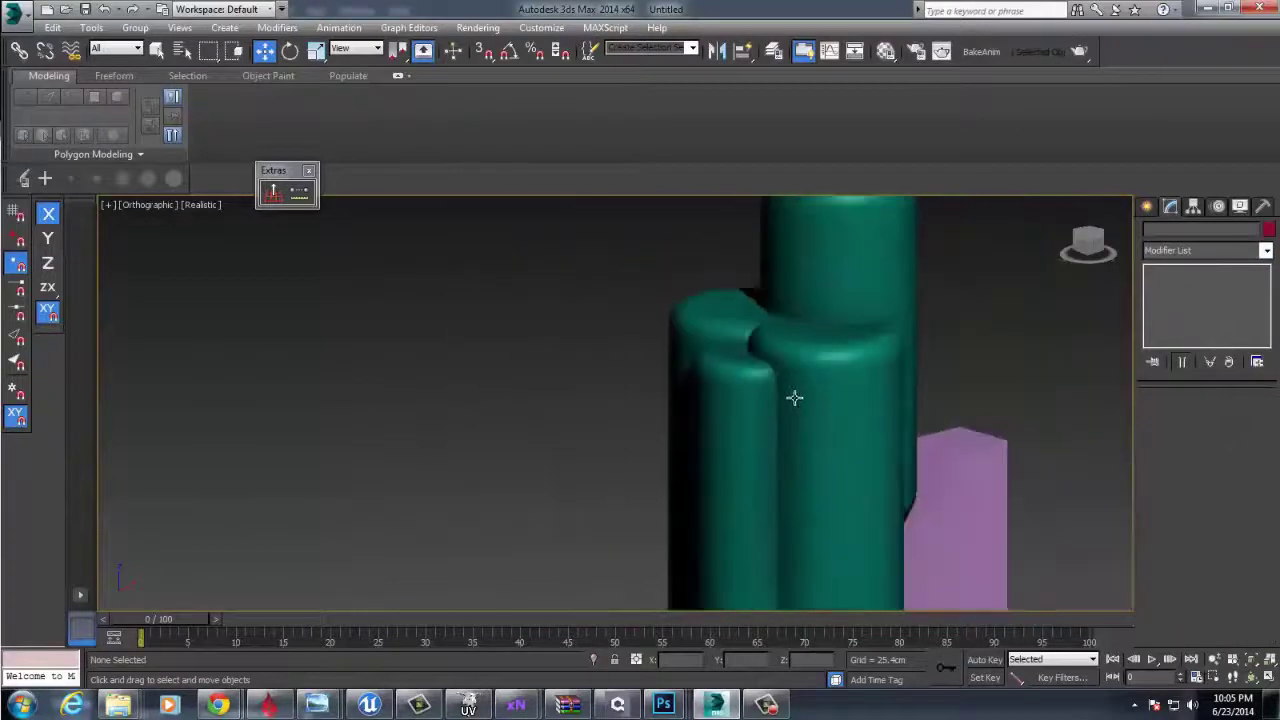
{"action": "middle_click_drag", "start_coordinate": [794, 397], "coordinate": [858, 392], "text": "alt"}
{"action": "key", "text": "z"}
{"action": "middle_click_drag", "start_coordinate": [540, 440], "coordinate": [615, 428], "text": "alt"}
{"action": "scroll", "coordinate": [615, 428], "scroll_direction": "up", "scroll_amount": 7}
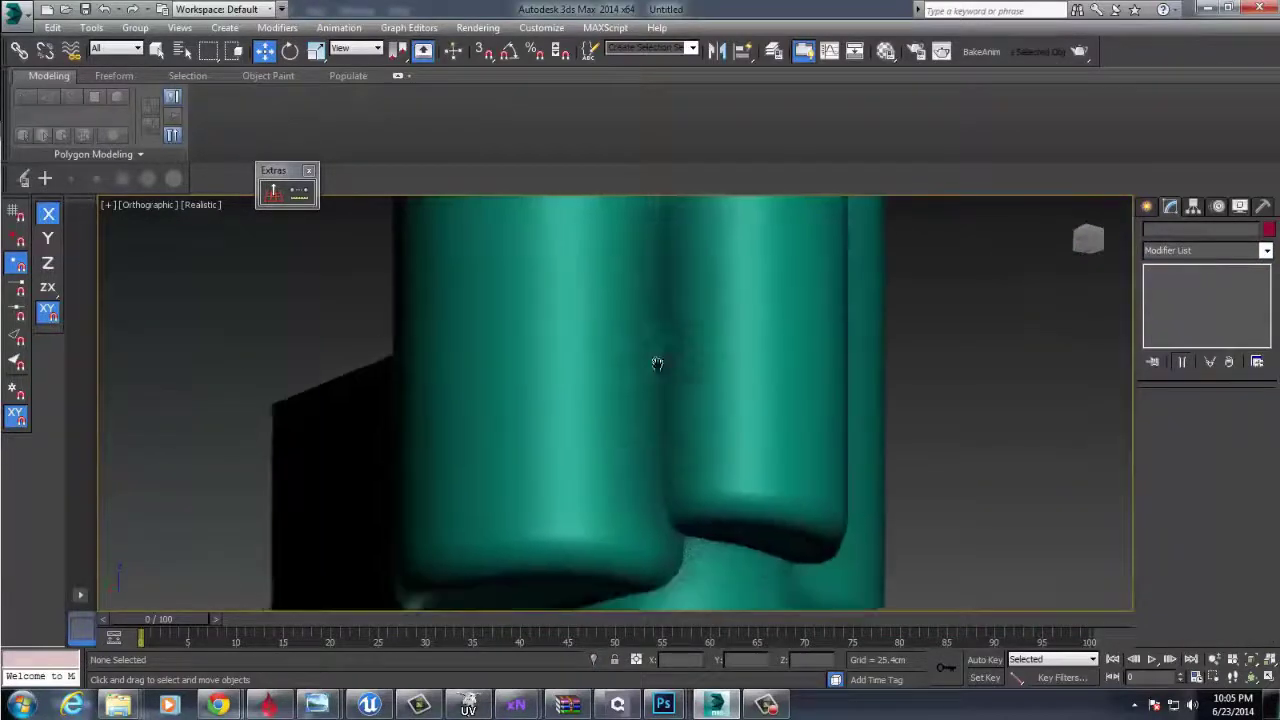
{"action": "middle_click_drag", "start_coordinate": [657, 366], "coordinate": [672, 335], "text": "alt"}
{"action": "left_click", "coordinate": [726, 348]}
{"action": "scroll", "coordinate": [886, 481], "scroll_direction": "up", "scroll_amount": 2}
{"action": "left_click", "coordinate": [885, 481]}
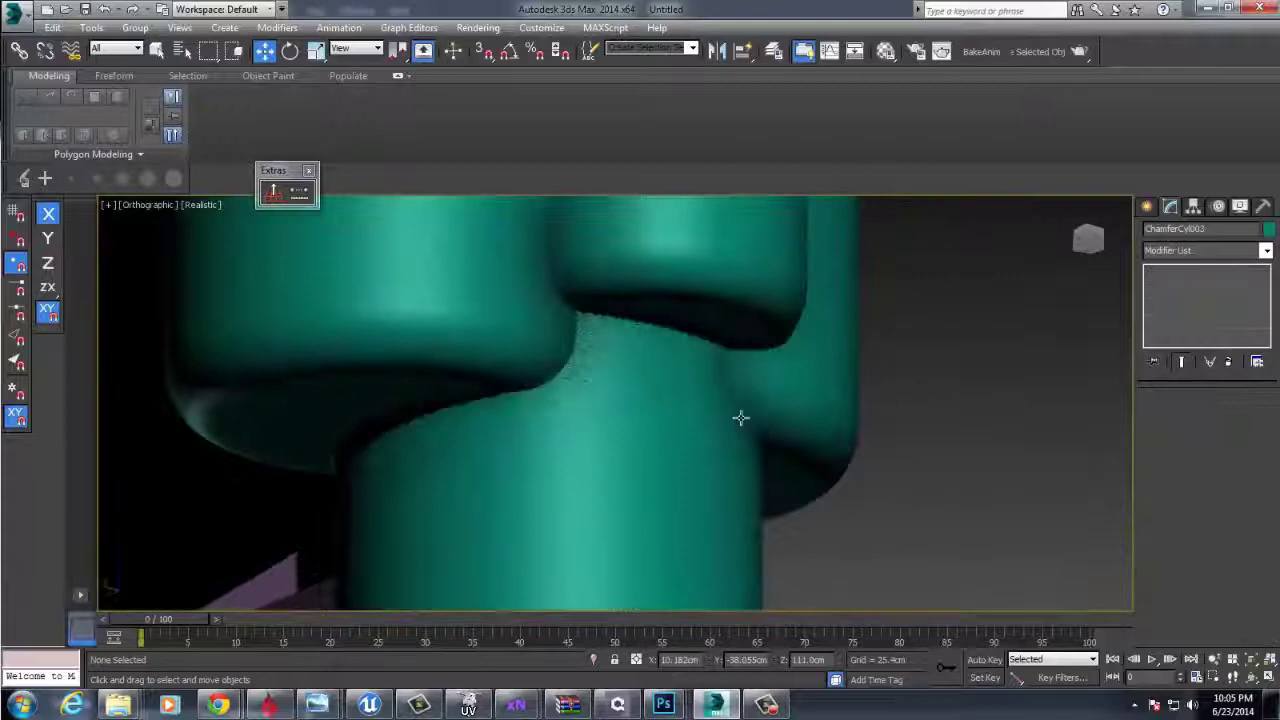
{"action": "middle_click_drag", "start_coordinate": [647, 412], "coordinate": [668, 250]}
{"action": "scroll", "coordinate": [708, 386], "scroll_direction": "down", "scroll_amount": 8}
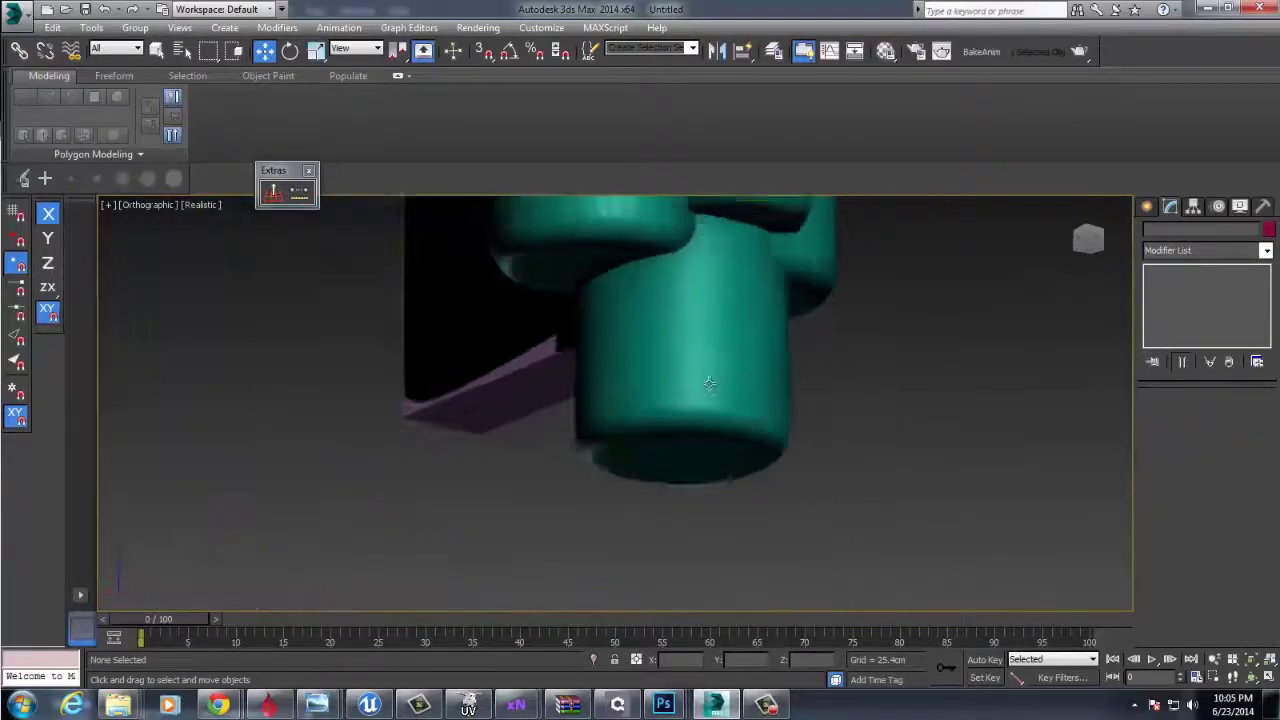
{"action": "key", "text": "z"}
{"action": "middle_click_drag", "start_coordinate": [686, 380], "coordinate": [716, 257], "text": "alt"}
{"action": "scroll", "coordinate": [629, 367], "scroll_direction": "up", "scroll_amount": 4}
Union the purple box with the merged cylinders through the existing ProBoolean operation, keeping both TurboSmooth modifiers above it.
{"action": "left_click", "coordinate": [640, 376]}
{"action": "middle_click_drag", "start_coordinate": [865, 352], "coordinate": [795, 372], "text": "alt"}
{"action": "left_click", "coordinate": [1196, 297]}
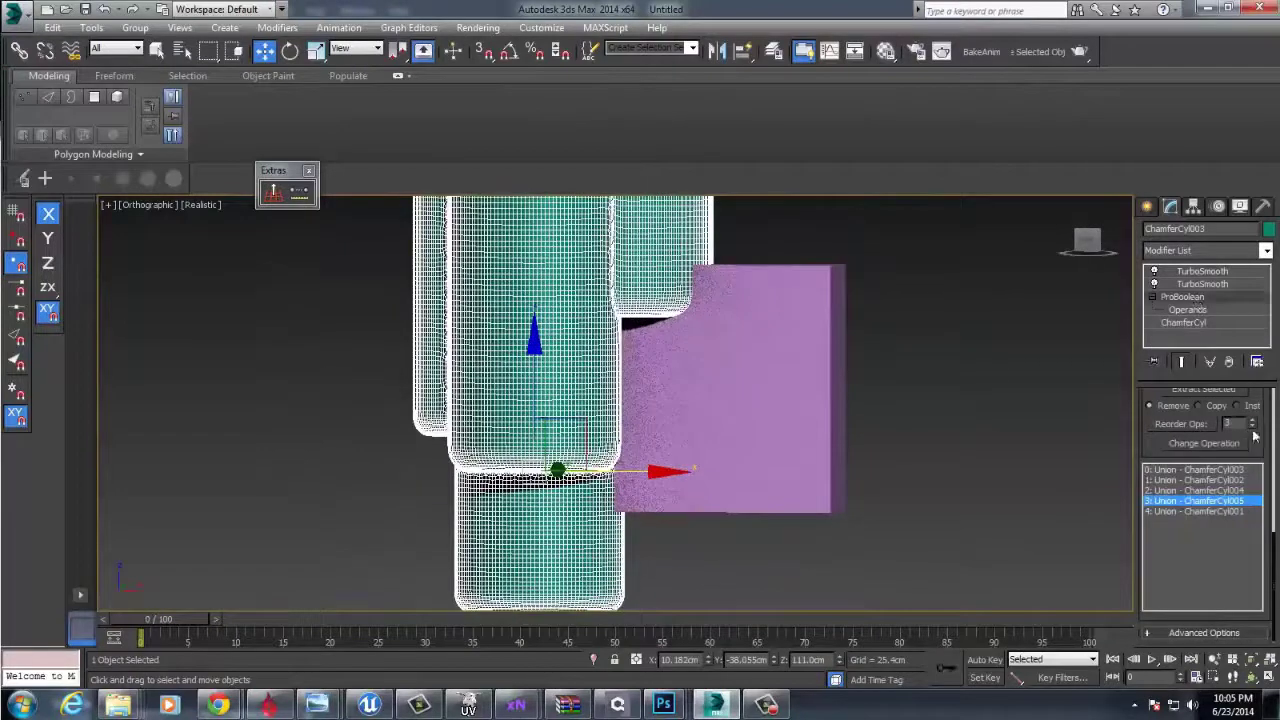
{"action": "scroll", "coordinate": [1178, 441], "scroll_direction": "up", "scroll_amount": 8}
{"action": "scroll", "coordinate": [1178, 441], "scroll_direction": "up", "scroll_amount": 2}
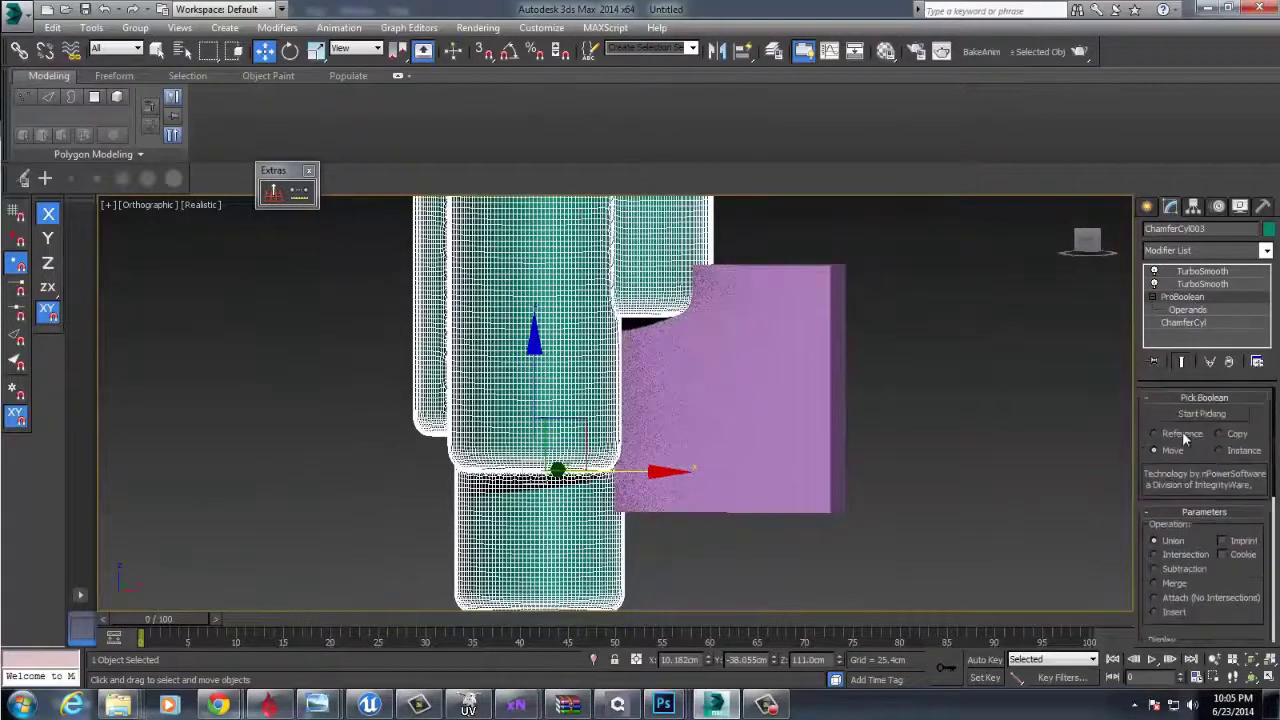
{"action": "left_click", "coordinate": [1200, 414]}
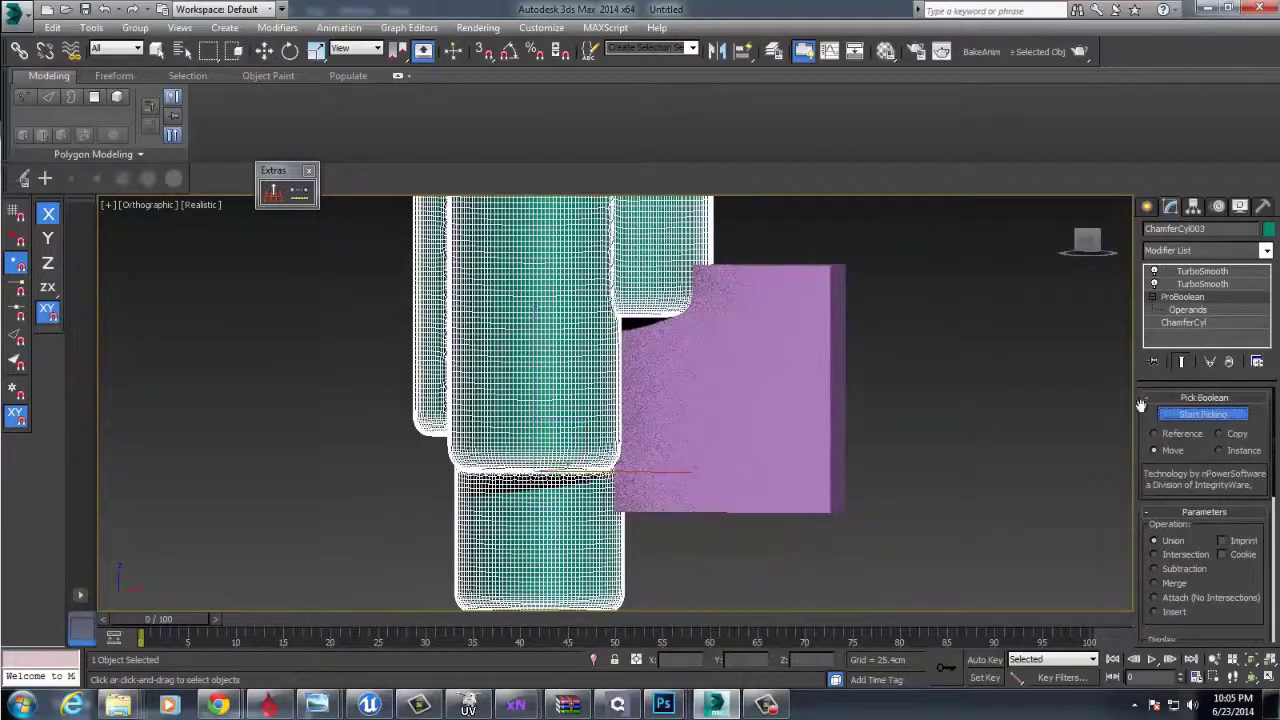
{"action": "left_click", "coordinate": [833, 368]}
{"action": "middle_click_drag", "start_coordinate": [840, 371], "coordinate": [886, 386], "text": "alt"}
{"action": "scroll", "coordinate": [856, 373], "scroll_direction": "up", "scroll_amount": 5}
{"action": "right_click", "coordinate": [858, 373]}
{"action": "left_click", "coordinate": [933, 371]}
{"action": "scroll", "coordinate": [820, 358], "scroll_direction": "down", "scroll_amount": 5}
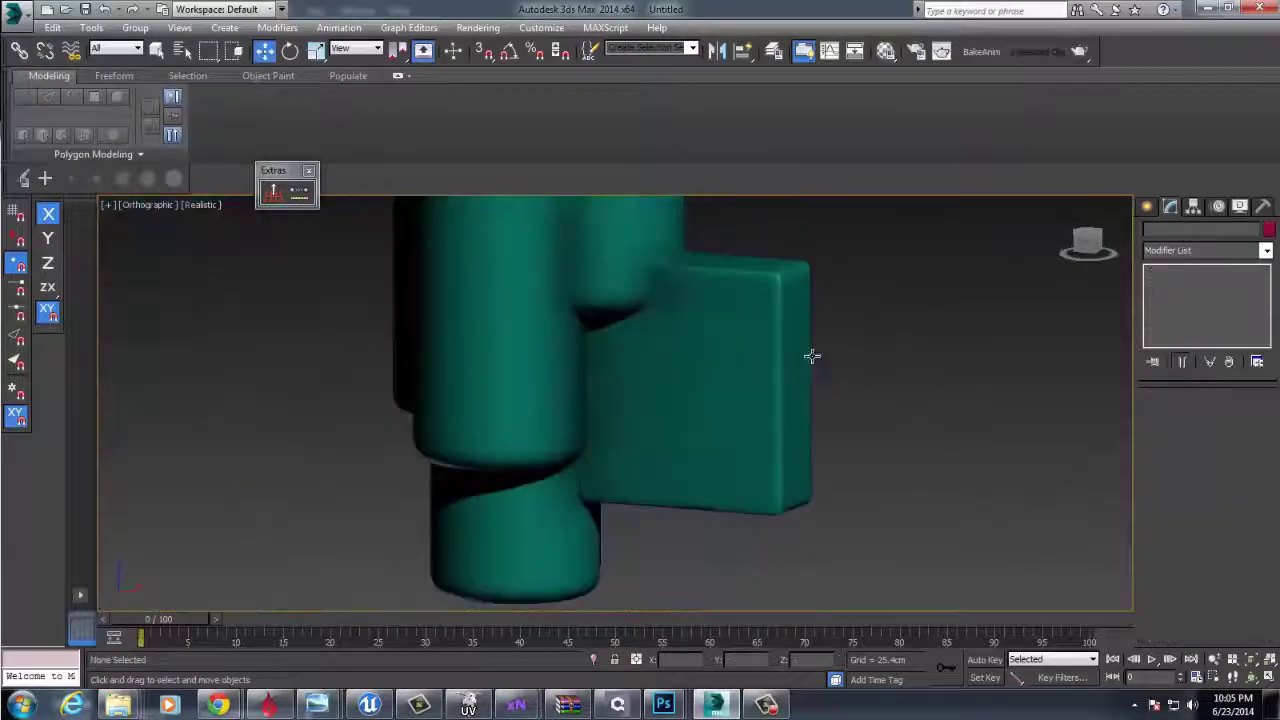
In the front view, create a standard cylinder about 175 cm long overlapping the lower outer corner of the box-shaped plate.
{"action": "left_click", "coordinate": [793, 357]}
{"action": "middle_click_drag", "start_coordinate": [792, 357], "coordinate": [821, 343], "text": "alt"}
{"action": "left_click", "coordinate": [889, 352]}
{"action": "key", "text": "f"}
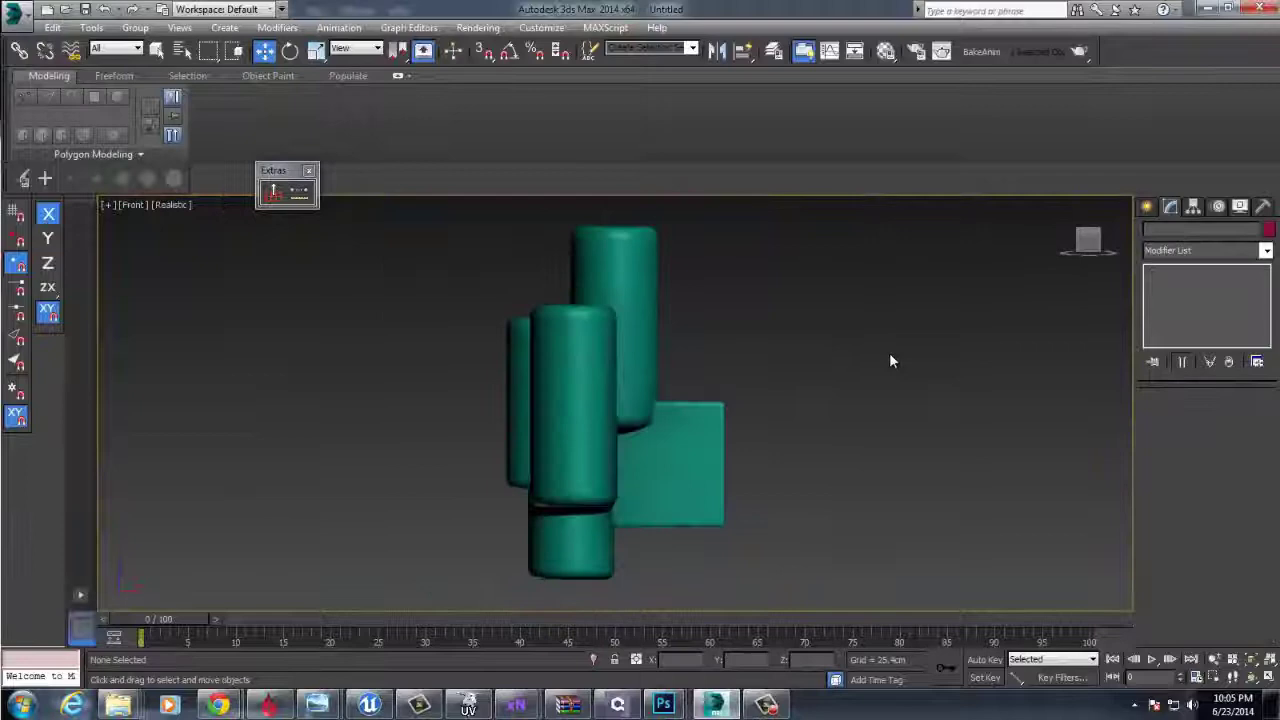
{"action": "left_click", "coordinate": [688, 451]}
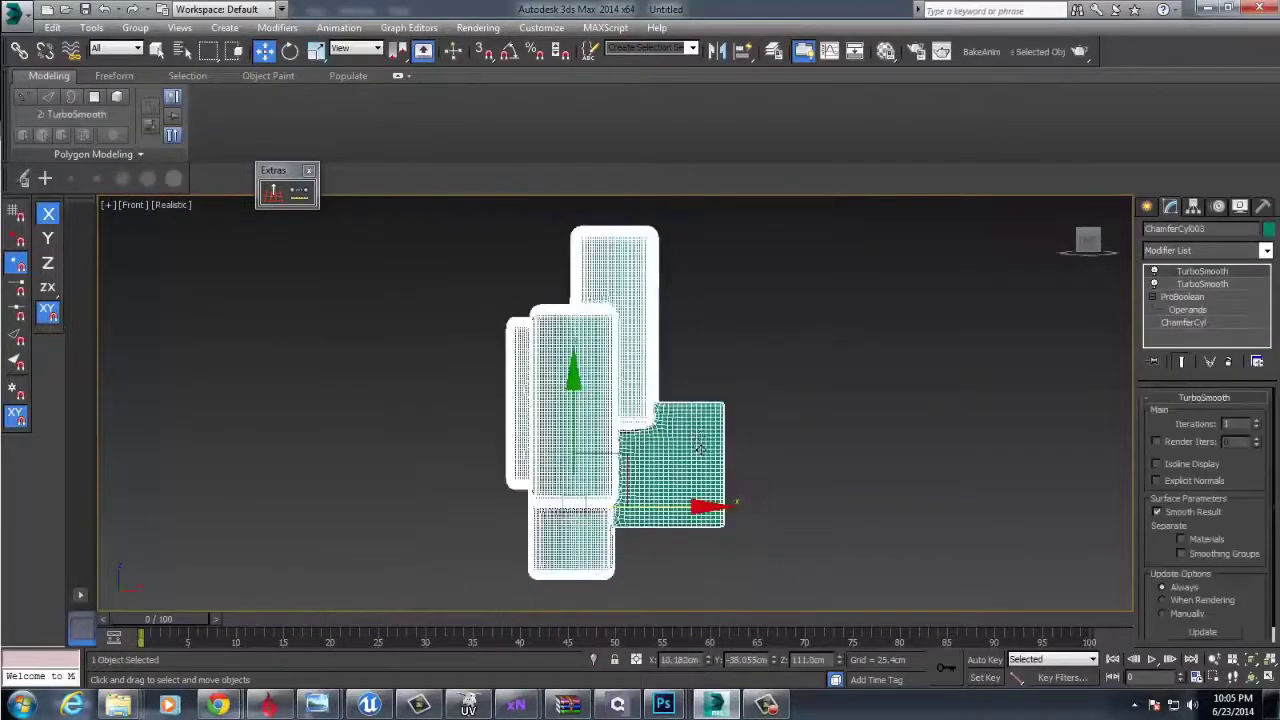
{"action": "left_click_drag", "start_coordinate": [684, 402], "coordinate": [786, 291]}
{"action": "left_click", "coordinate": [1147, 206]}
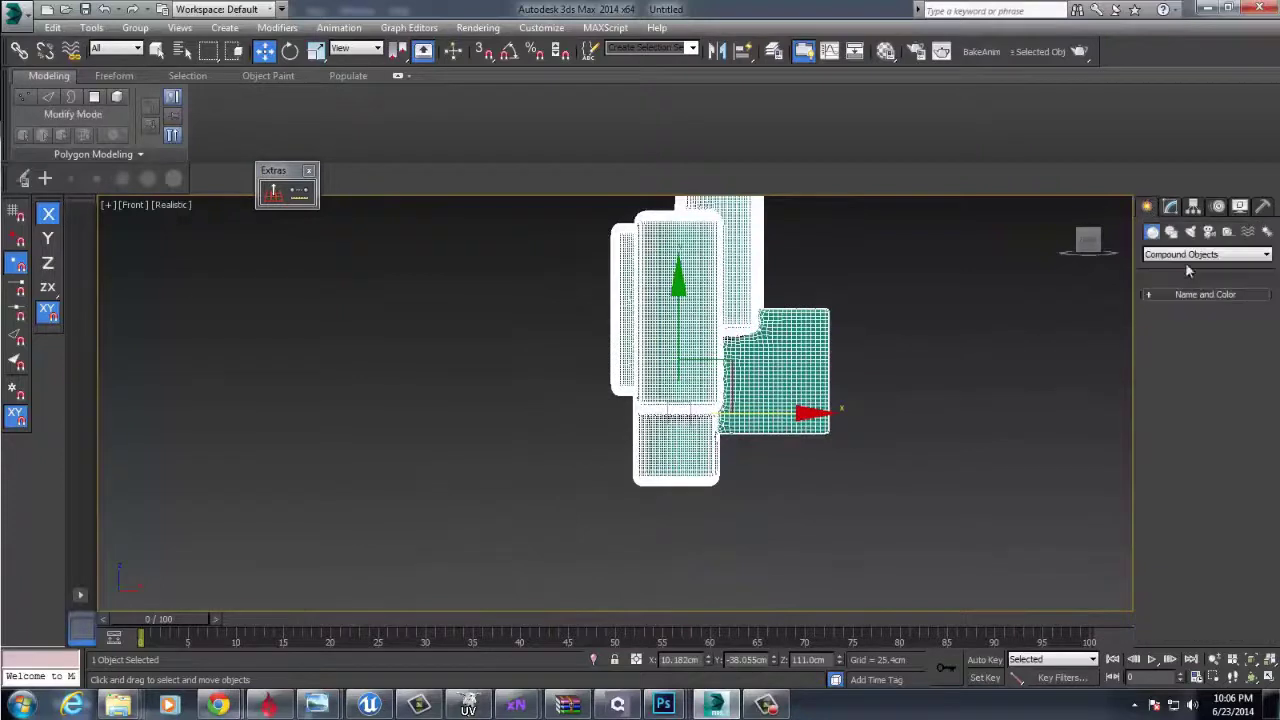
{"action": "left_click", "coordinate": [1205, 254]}
{"action": "left_click", "coordinate": [1175, 266]}
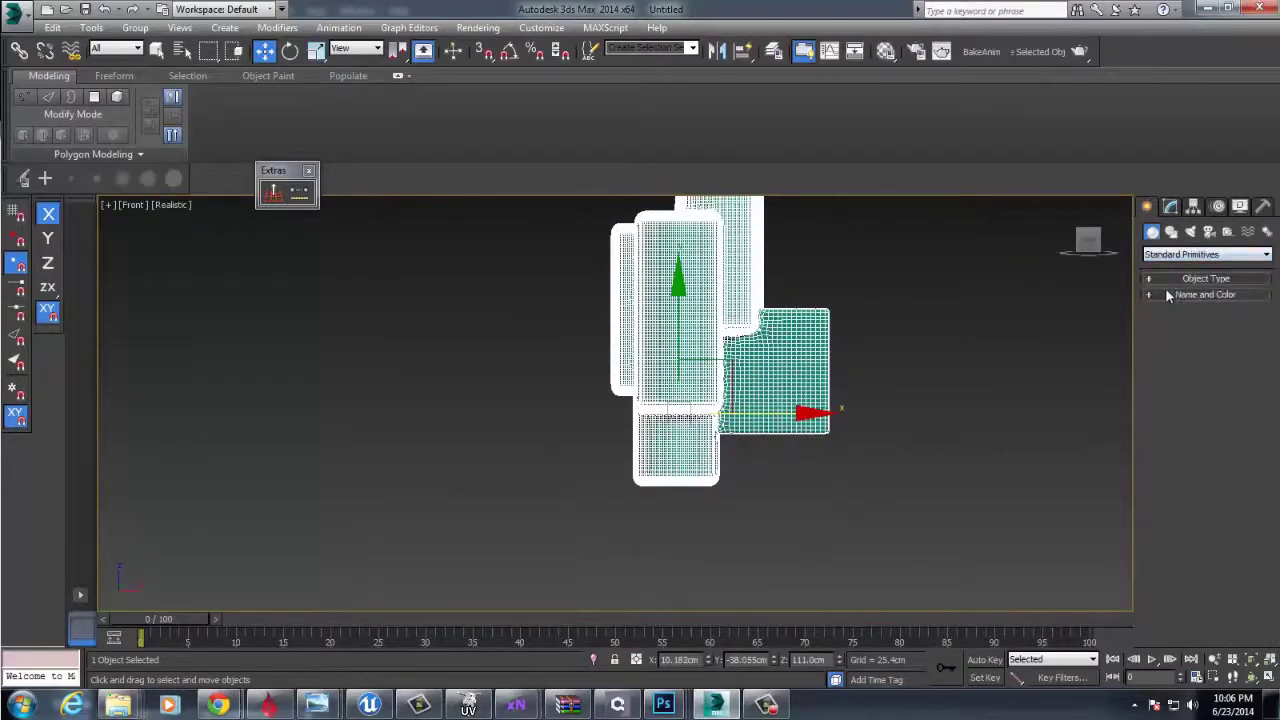
{"action": "left_click", "coordinate": [1163, 277]}
{"action": "left_click", "coordinate": [1175, 341]}
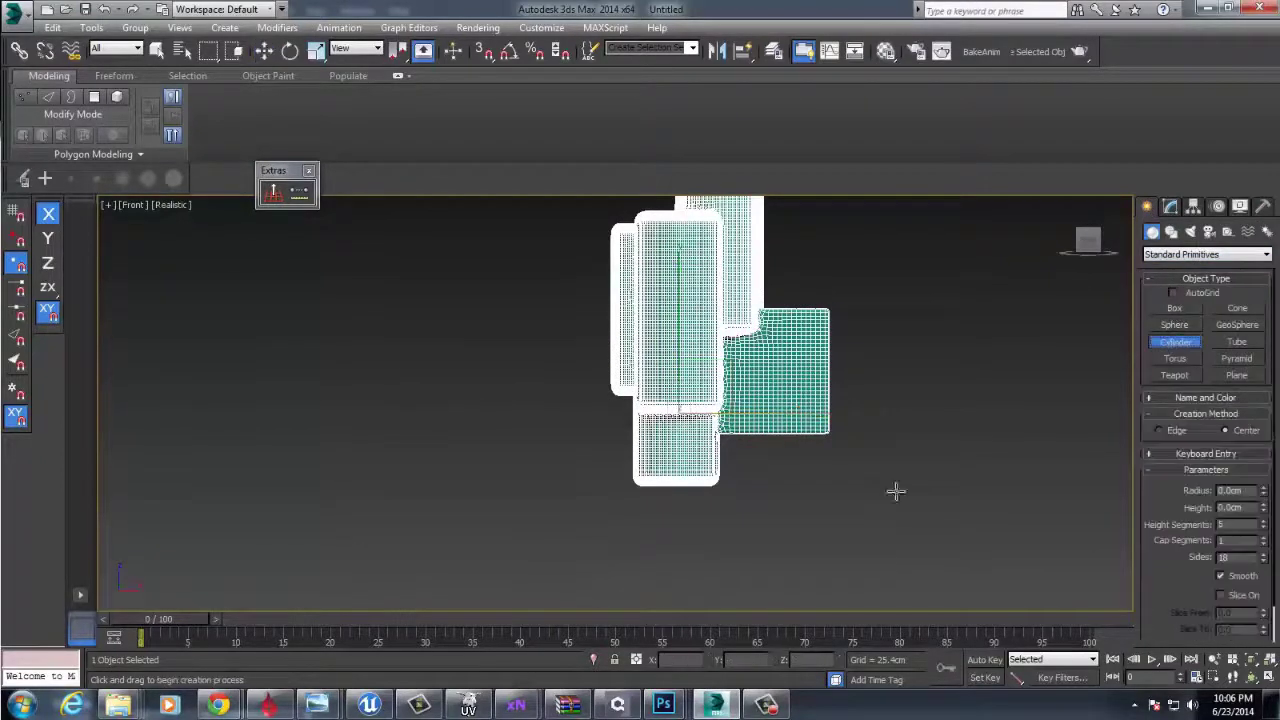
{"action": "left_click_drag", "start_coordinate": [850, 449], "coordinate": [871, 491]}
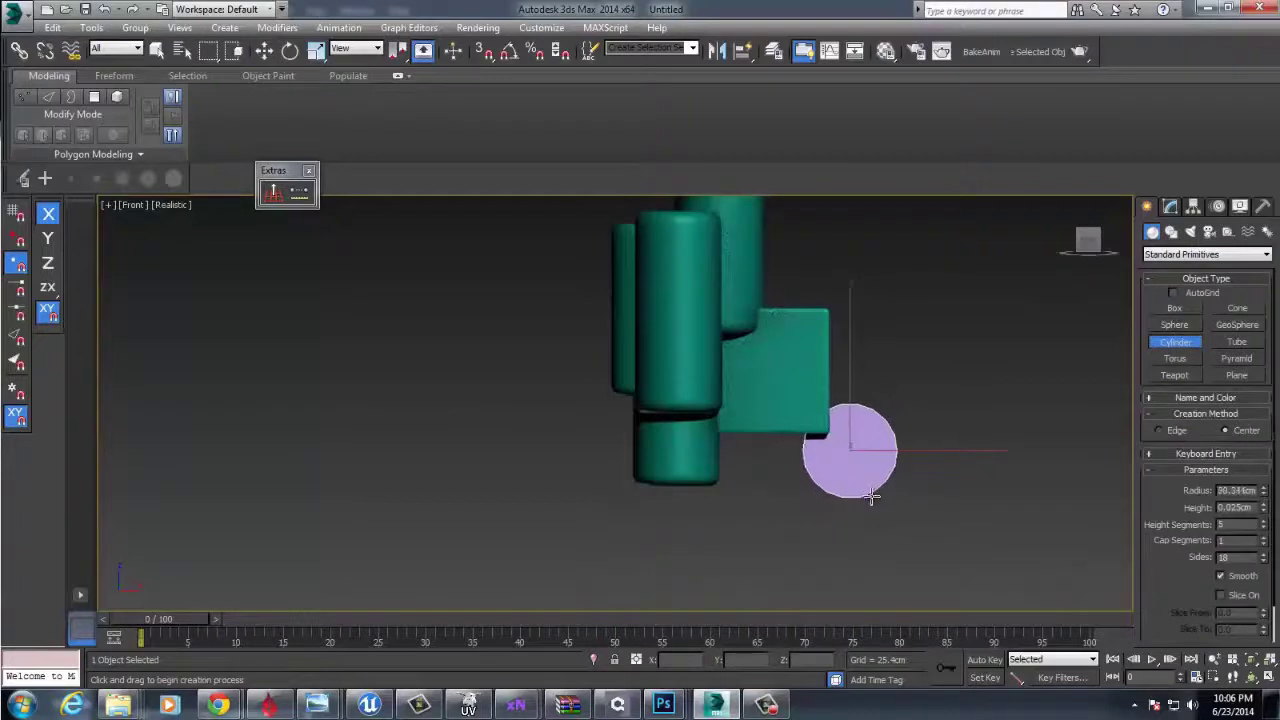
{"action": "left_click", "coordinate": [839, 388]}
Move the new cylinder about 97 cm along the Y axis so it passes through the plate's corner.
{"action": "middle_click_drag", "start_coordinate": [839, 388], "coordinate": [723, 440], "text": "alt"}
{"action": "key", "text": "w"}
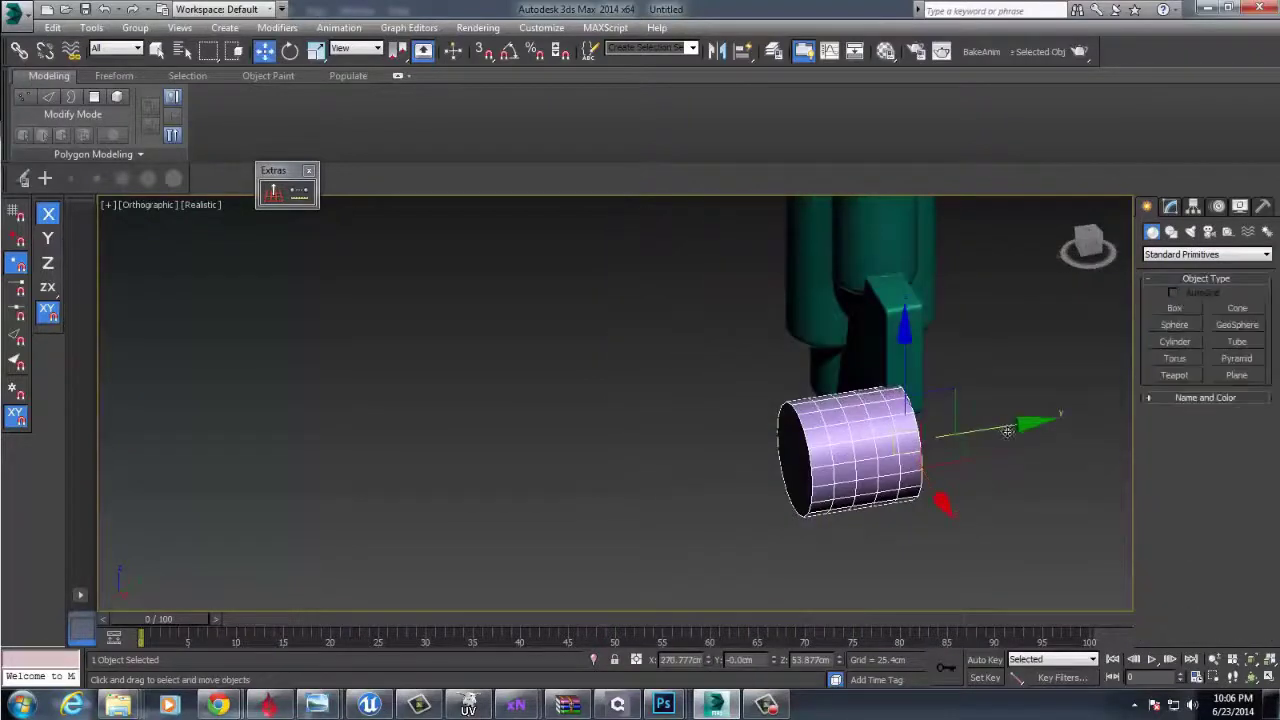
{"action": "left_click_drag", "start_coordinate": [1016, 424], "coordinate": [1067, 416]}
{"action": "middle_click_drag", "start_coordinate": [898, 402], "coordinate": [969, 405], "text": "alt"}
{"action": "scroll", "coordinate": [969, 405], "scroll_direction": "up", "scroll_amount": 5}
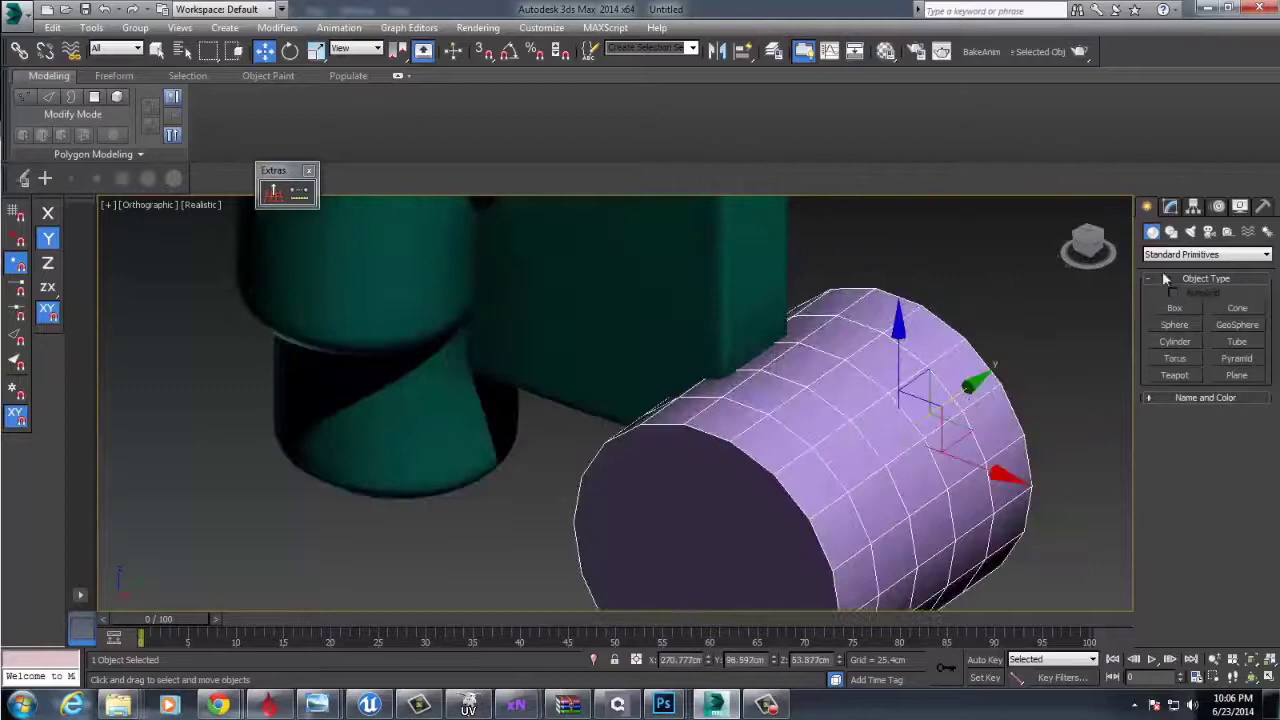
Set the new cylinder's number of sides to 64.
{"action": "left_click", "coordinate": [1173, 206]}
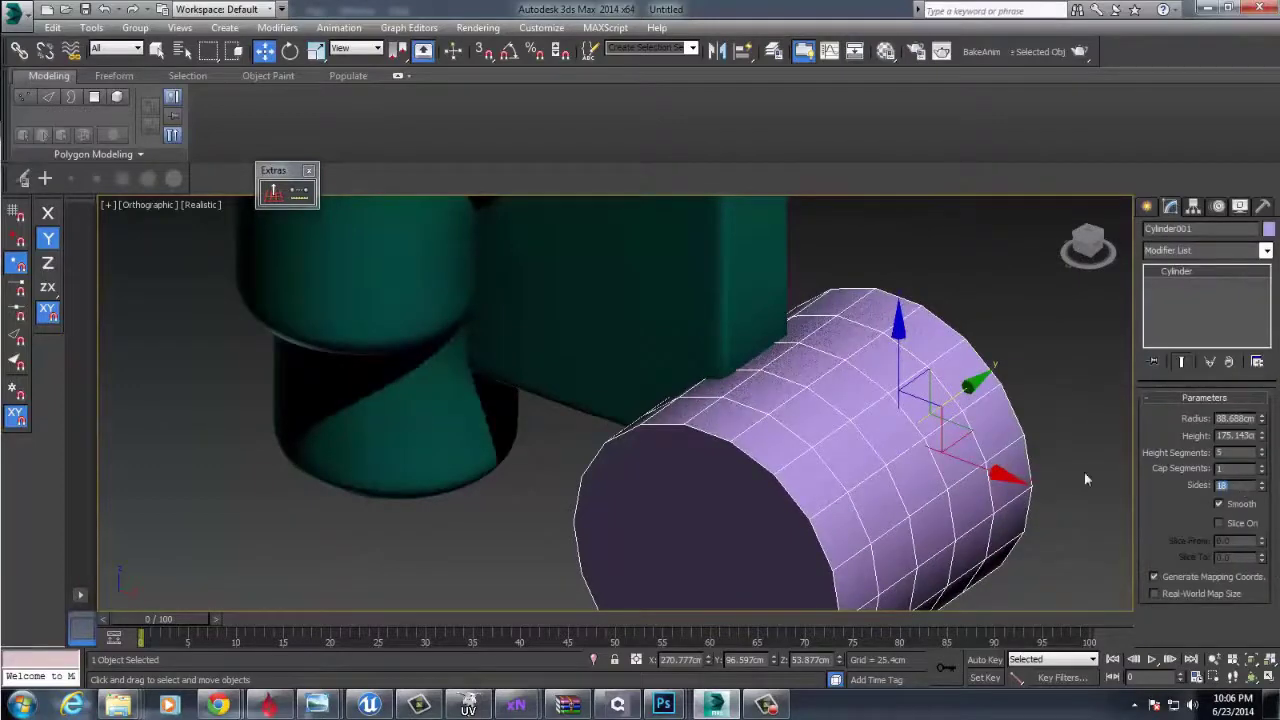
{"action": "type", "text": "64"}
{"action": "key", "text": "Return"}
Save the scene as booleantest in the scenes folder.
{"action": "middle_click_drag", "start_coordinate": [1064, 473], "coordinate": [690, 320], "text": "alt"}
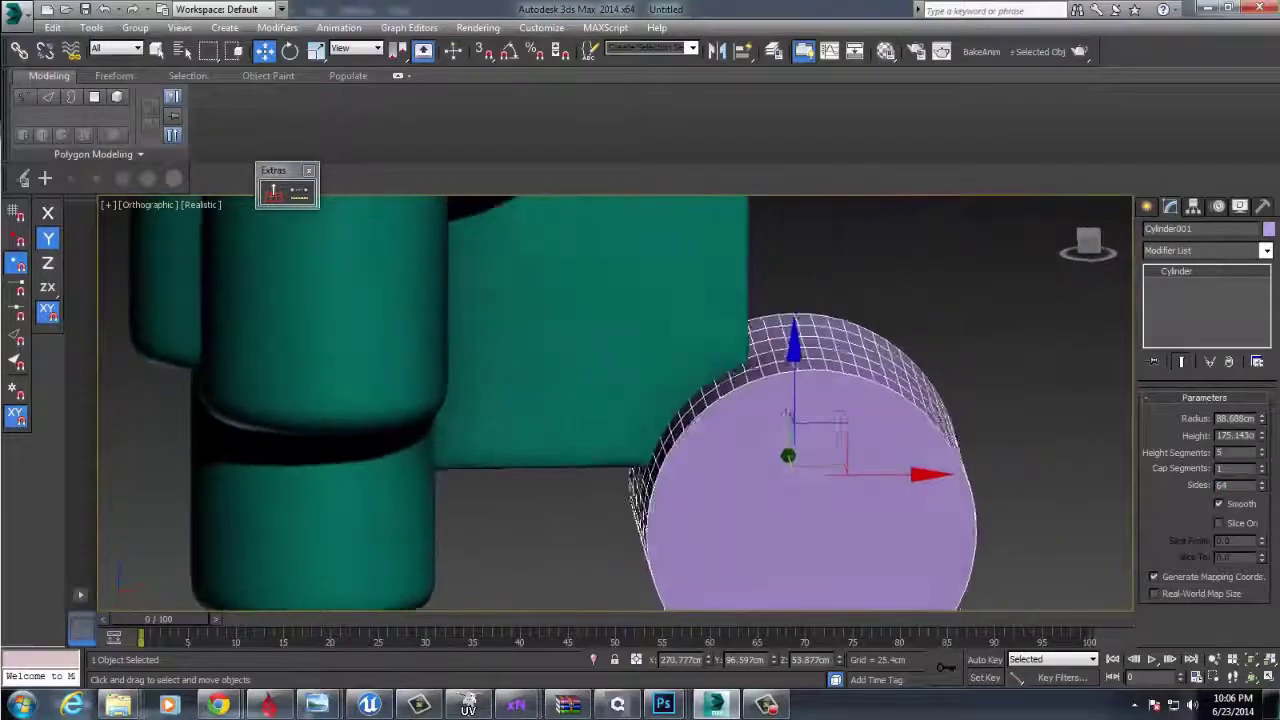
{"action": "left_click", "coordinate": [675, 311]}
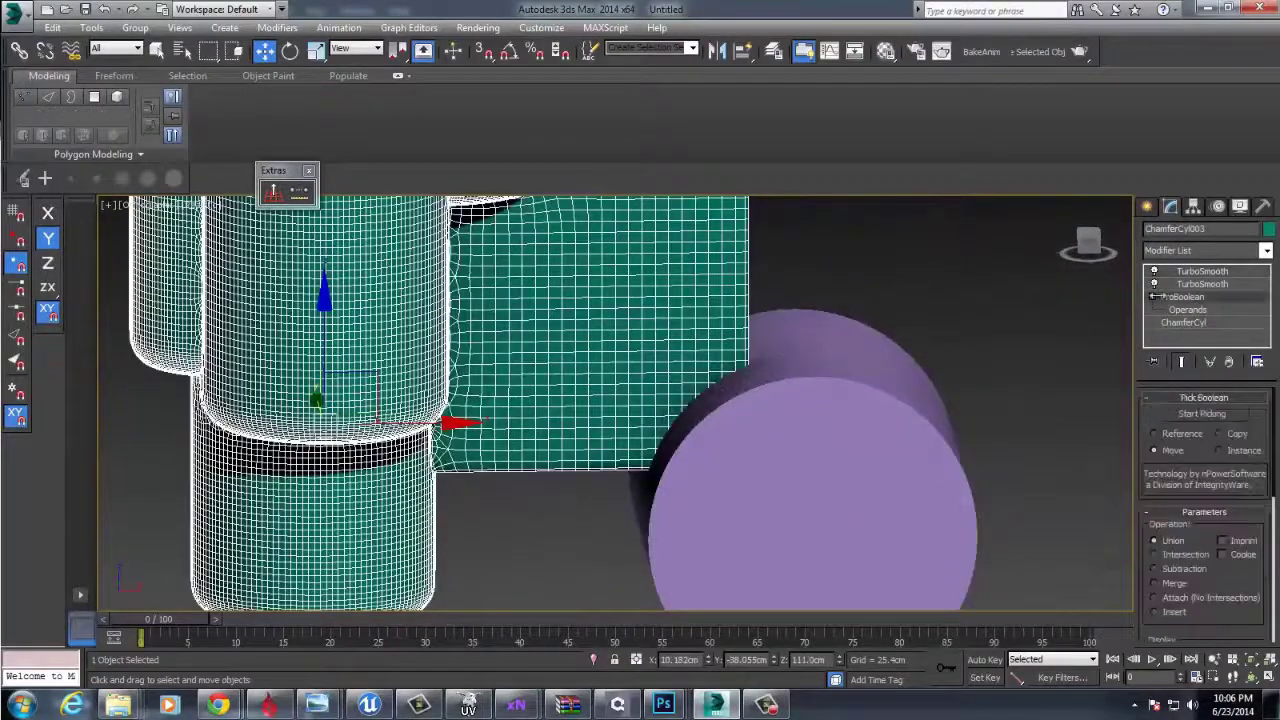
{"action": "left_click", "coordinate": [895, 333]}
{"action": "key", "text": "ctrl+s"}
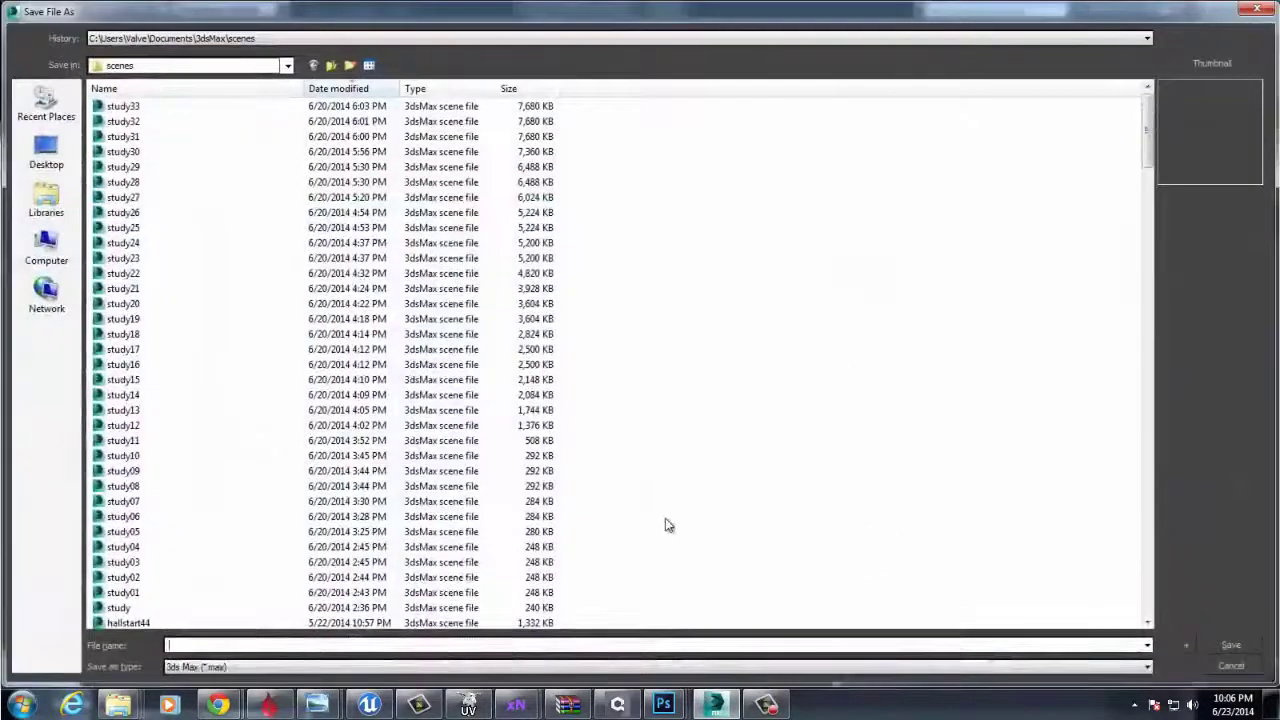
{"action": "type", "text": "boolean"}
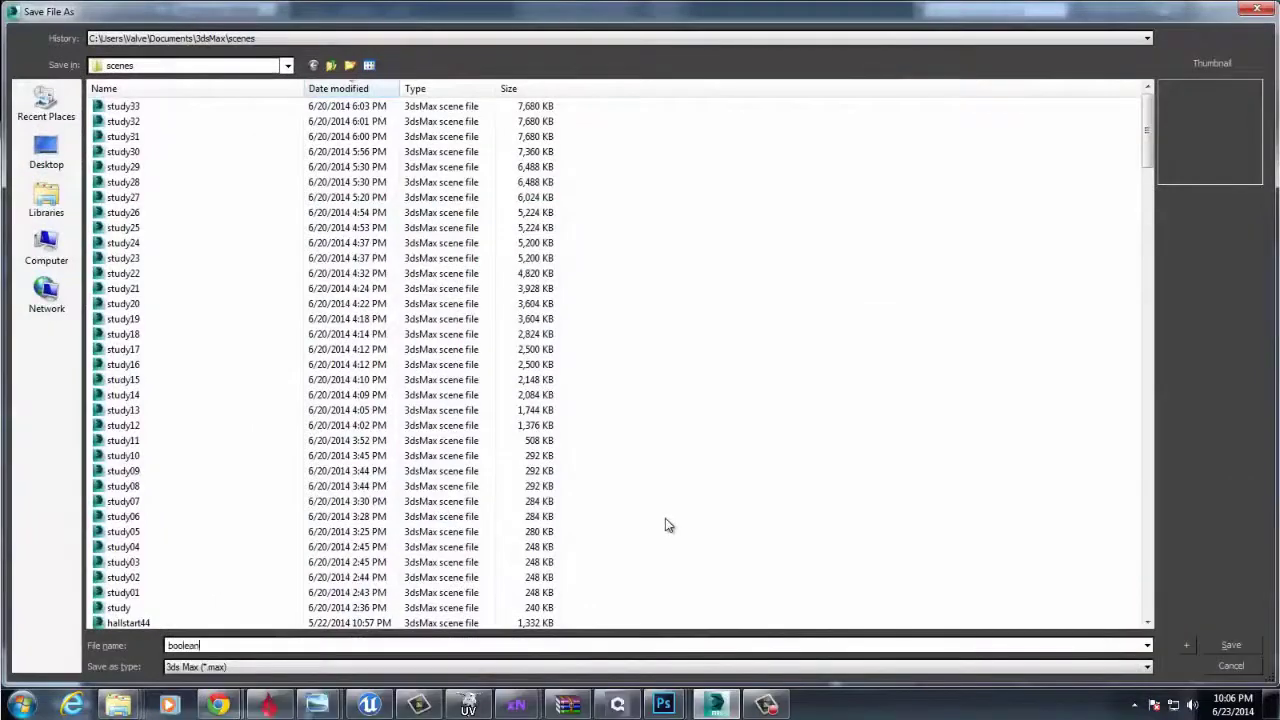
{"action": "type", "text": "test"}
{"action": "key", "text": "Return"}
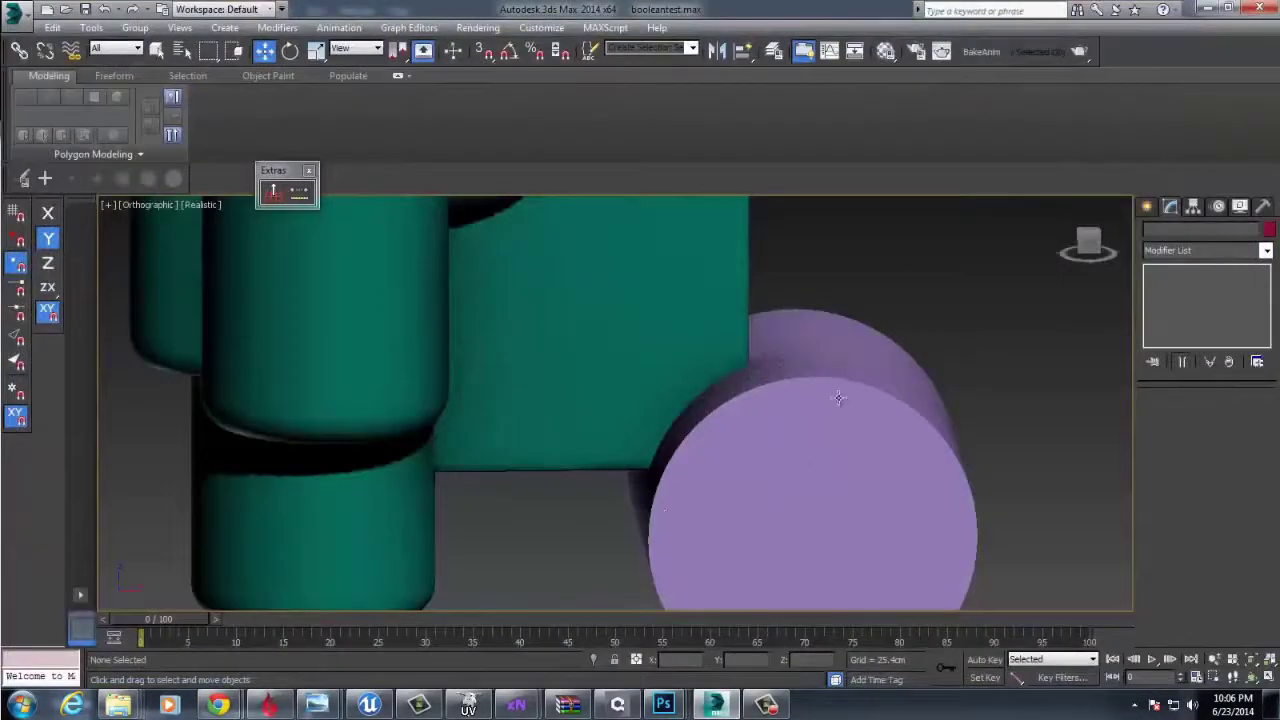
Subtract the purple cylinder from the plate's lower outer corner through the merged object's existing ProBoolean, using the Subtraction operation and Move.
{"action": "left_click", "coordinate": [666, 291]}
{"action": "left_click", "coordinate": [1215, 297]}
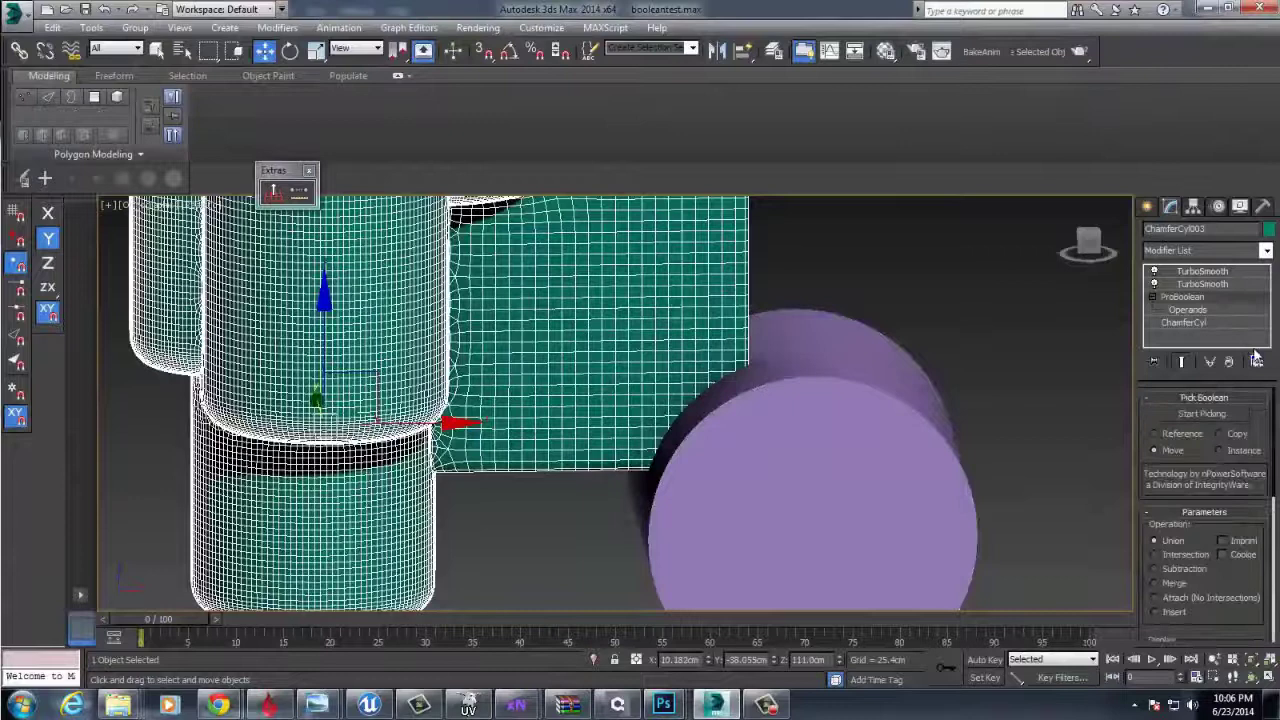
{"action": "left_click_drag", "start_coordinate": [1254, 530], "coordinate": [1218, 475]}
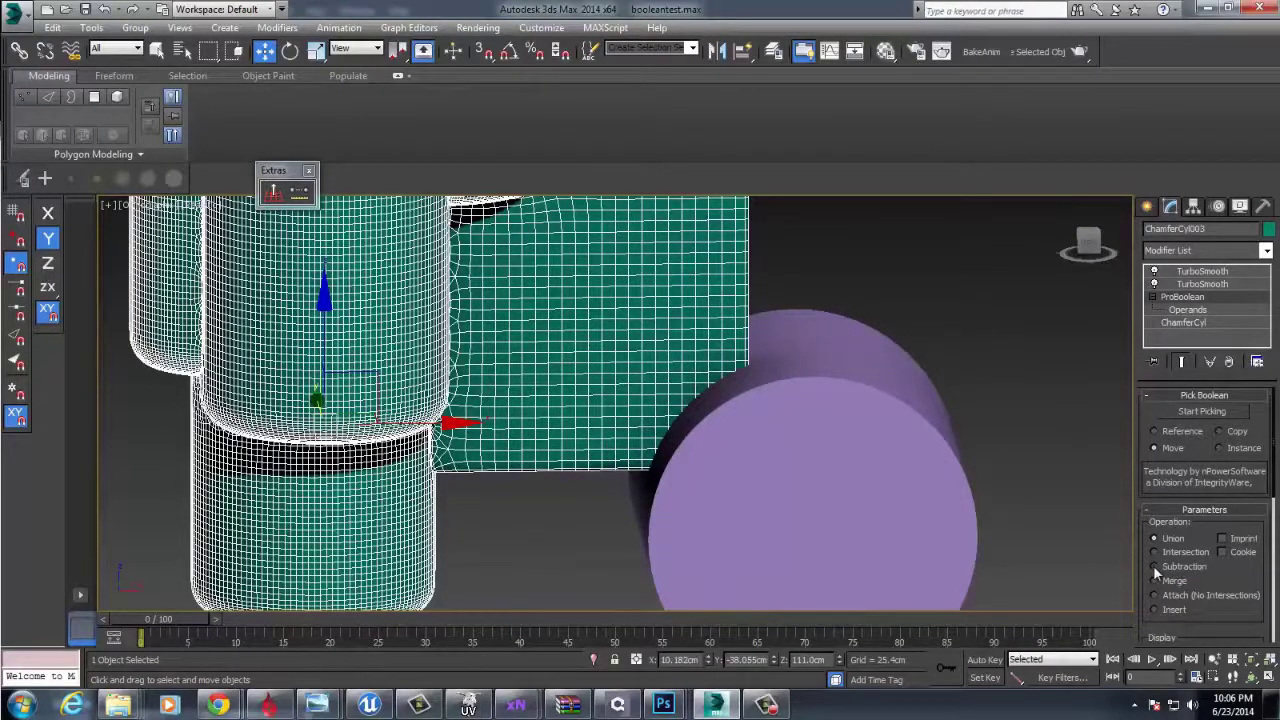
{"action": "middle_click_drag", "start_coordinate": [1040, 448], "coordinate": [1131, 436], "text": "alt"}
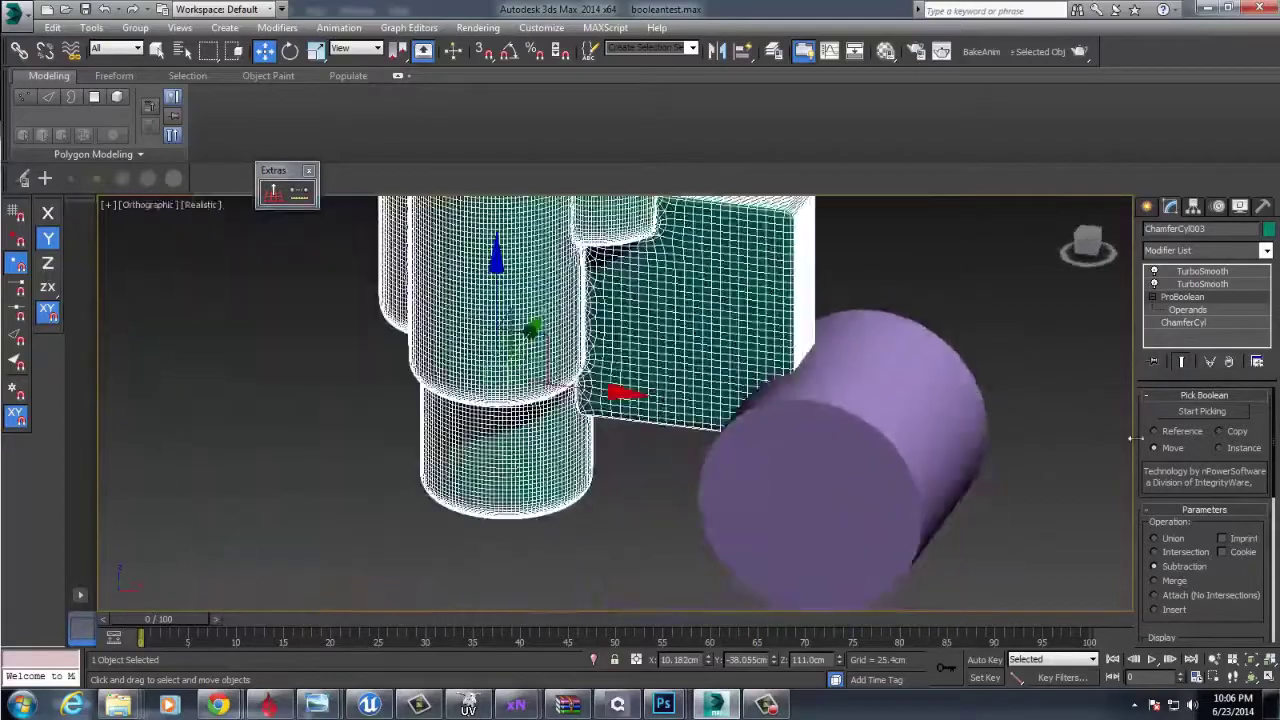
{"action": "scroll", "coordinate": [965, 455], "scroll_direction": "up", "scroll_amount": 3}
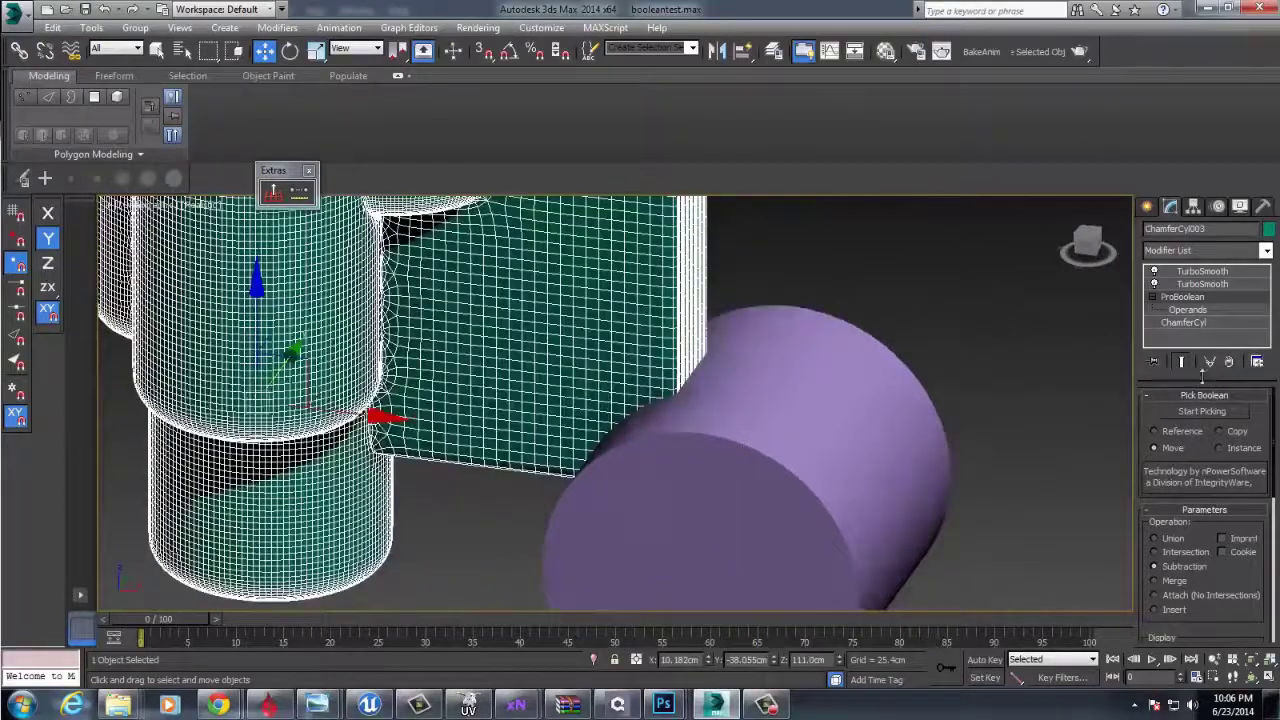
{"action": "left_click", "coordinate": [1195, 412]}
{"action": "left_click", "coordinate": [817, 460]}
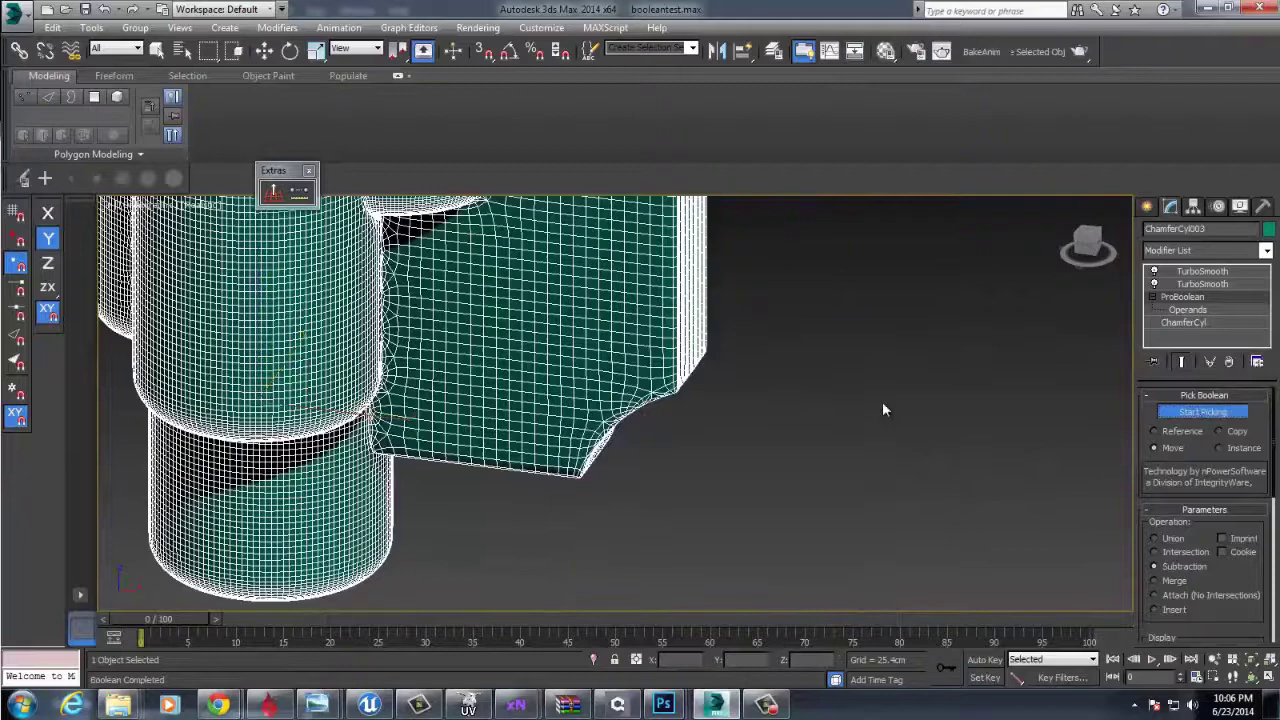
{"action": "scroll", "coordinate": [759, 368], "scroll_direction": "up", "scroll_amount": 2}
{"action": "middle_click_drag", "start_coordinate": [759, 368], "coordinate": [857, 432]}
{"action": "key", "text": "w"}
{"action": "left_click", "coordinate": [796, 447]}
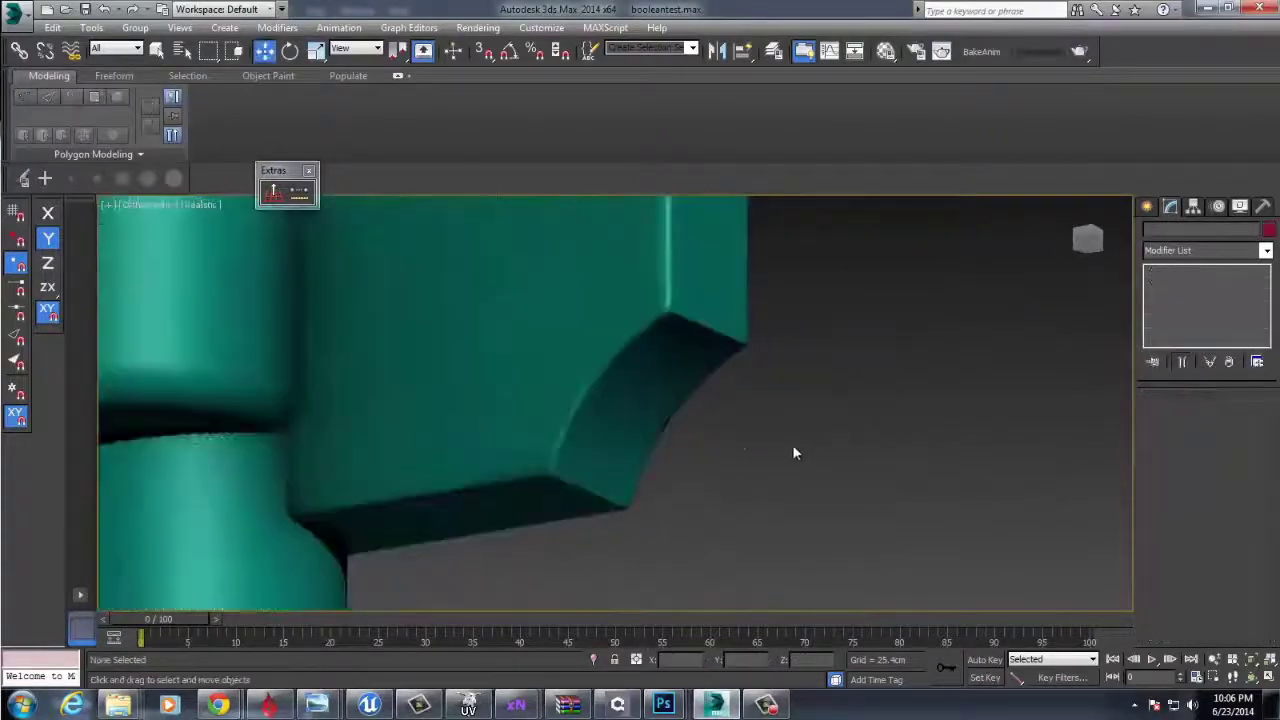
In the ProBoolean's operands, select the subtracted Cylinder001 and set its height segments to 9.
{"action": "scroll", "coordinate": [772, 454], "scroll_direction": "down", "scroll_amount": 2}
{"action": "scroll", "coordinate": [770, 455], "scroll_direction": "up", "scroll_amount": 2}
{"action": "left_click", "coordinate": [683, 346]}
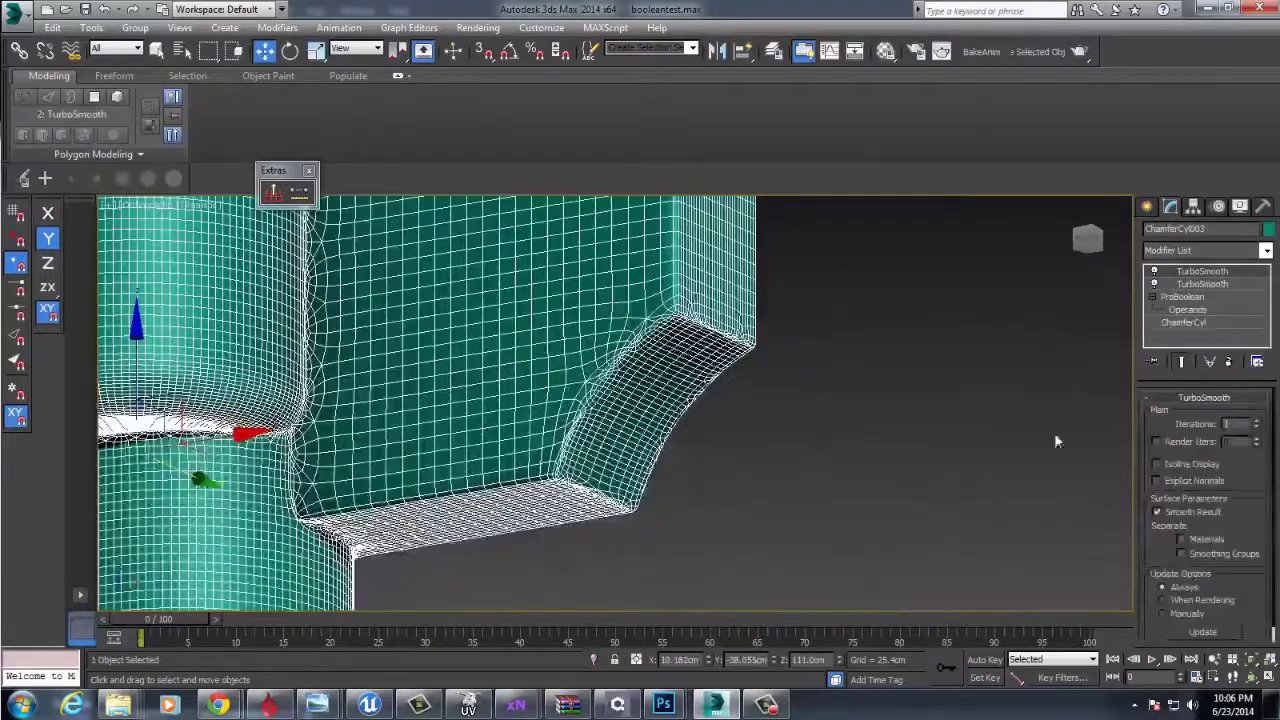
{"action": "left_click", "coordinate": [1185, 298]}
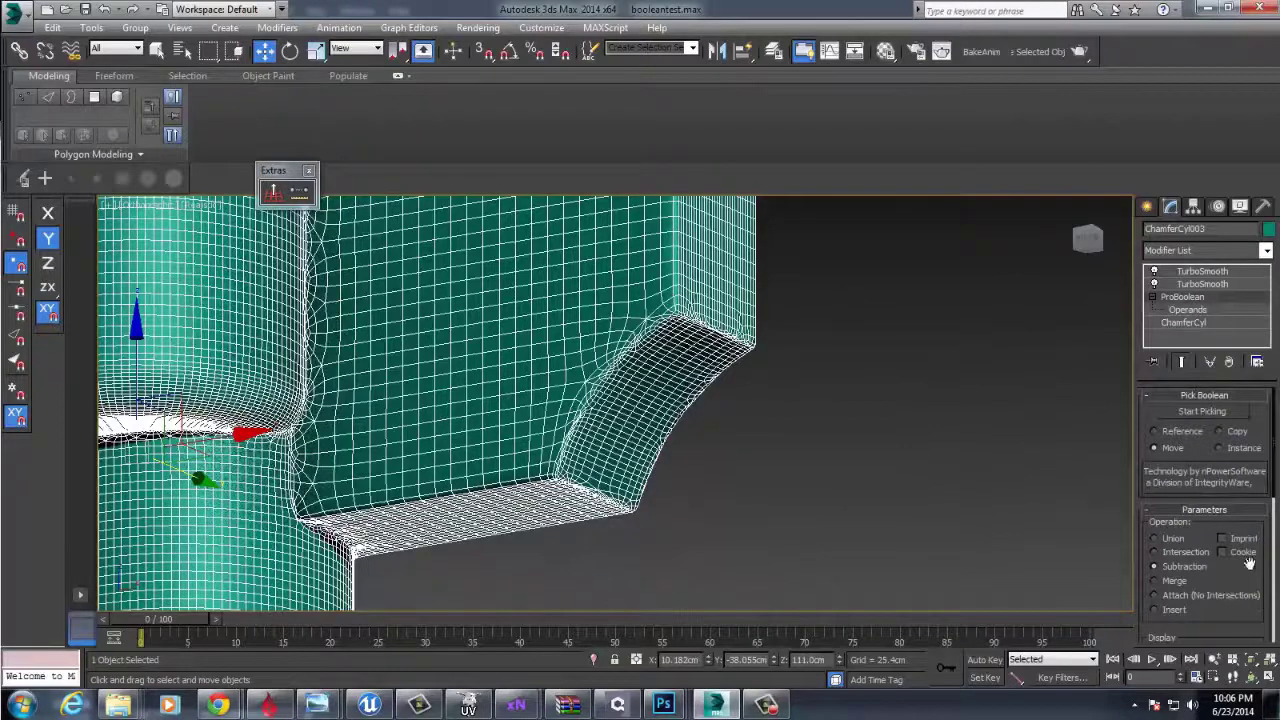
{"action": "scroll", "coordinate": [1244, 449], "scroll_direction": "down", "scroll_amount": 1}
{"action": "left_click", "coordinate": [1188, 310]}
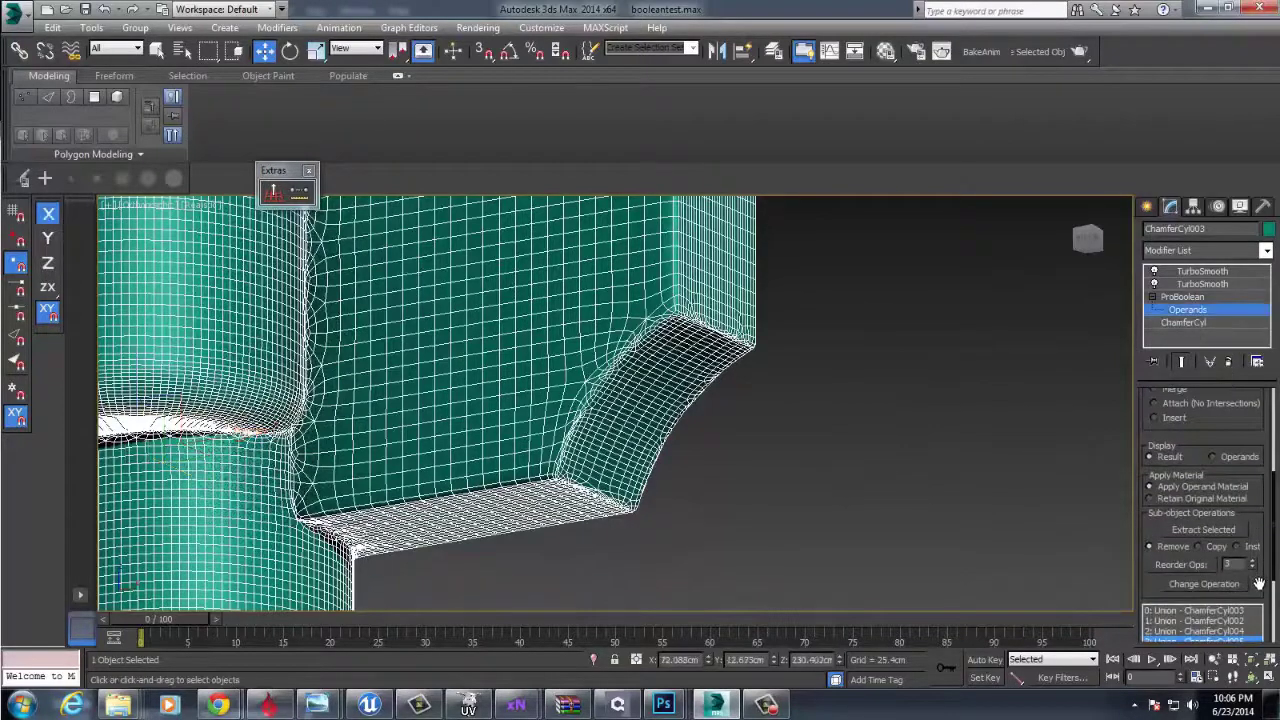
{"action": "scroll", "coordinate": [1255, 527], "scroll_direction": "down", "scroll_amount": 2}
{"action": "scroll", "coordinate": [1255, 527], "scroll_direction": "down", "scroll_amount": 1}
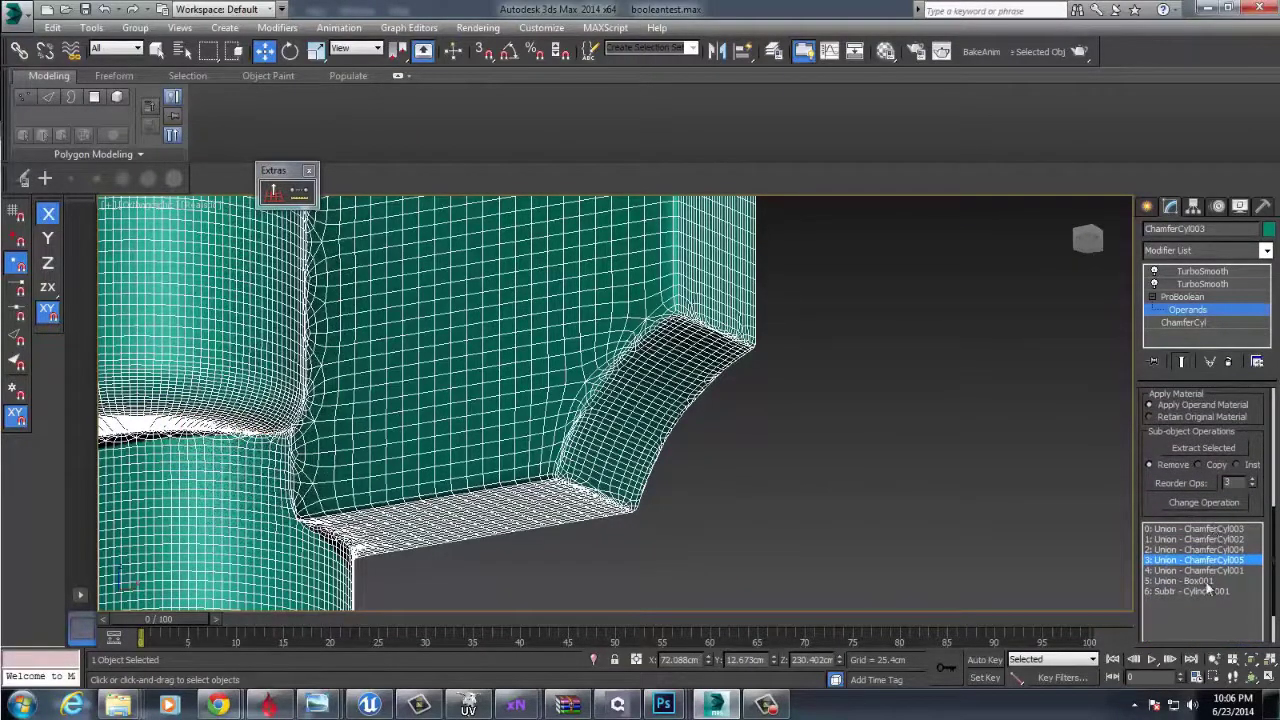
{"action": "left_click", "coordinate": [1206, 590]}
{"action": "left_click", "coordinate": [1197, 323]}
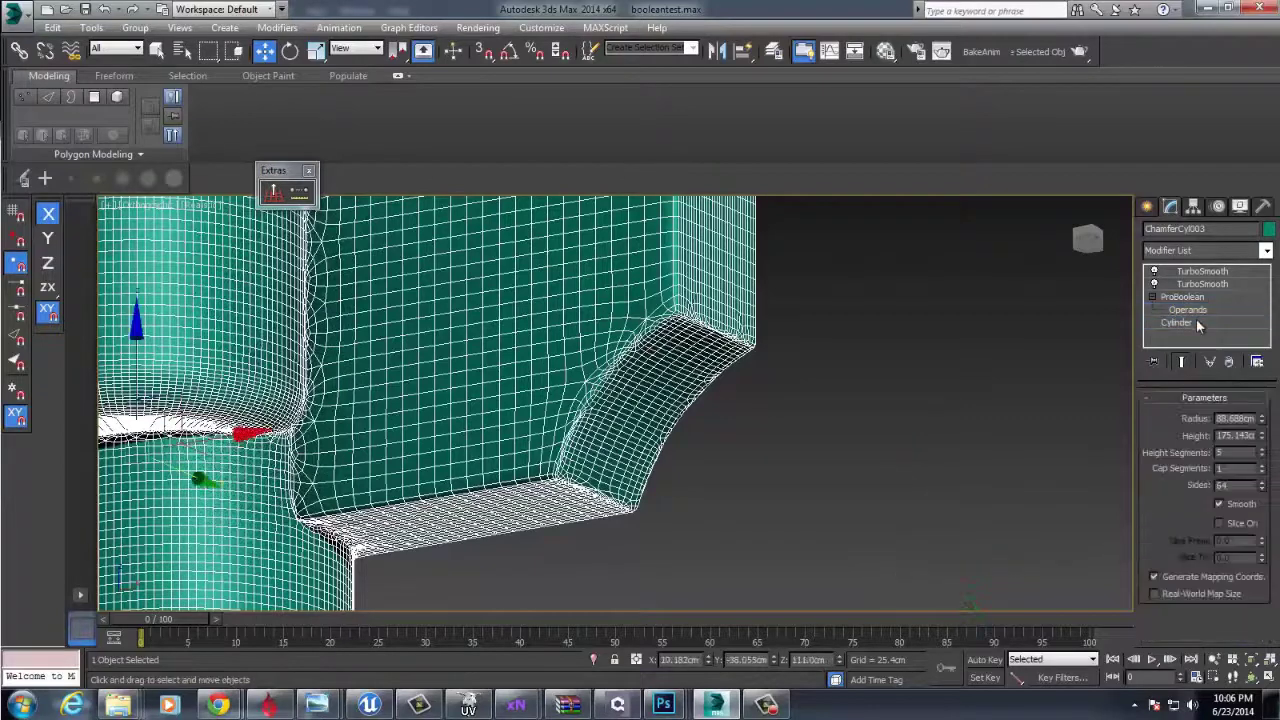
{"action": "left_click", "coordinate": [1262, 450]}
{"action": "left_click", "coordinate": [1262, 450]}
{"action": "left_click", "coordinate": [1262, 450]}
{"action": "left_click", "coordinate": [1262, 450]}
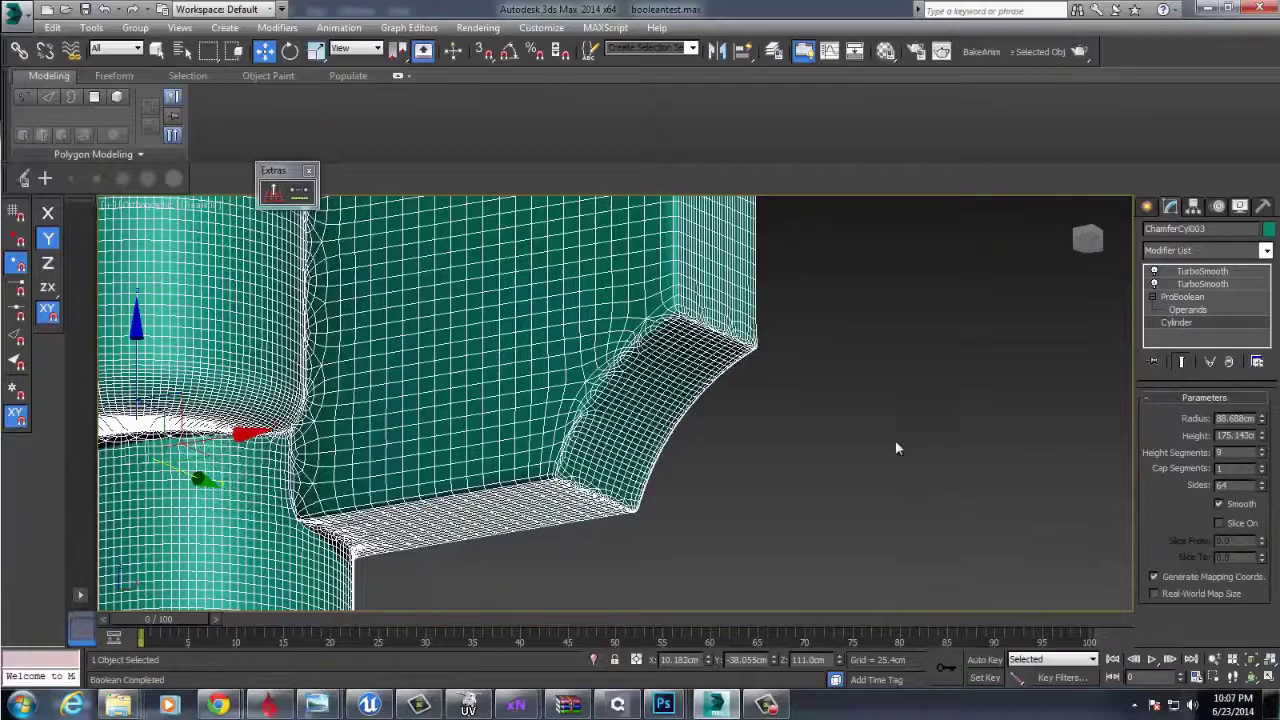
Set the upper TurboSmooth modifier's iterations to 2 on the merged object.
{"action": "middle_click_drag", "start_coordinate": [842, 436], "coordinate": [908, 480]}
{"action": "scroll", "coordinate": [908, 481], "scroll_direction": "up", "scroll_amount": 2}
{"action": "middle_click_drag", "start_coordinate": [842, 448], "coordinate": [950, 480]}
{"action": "left_click", "coordinate": [950, 480]}
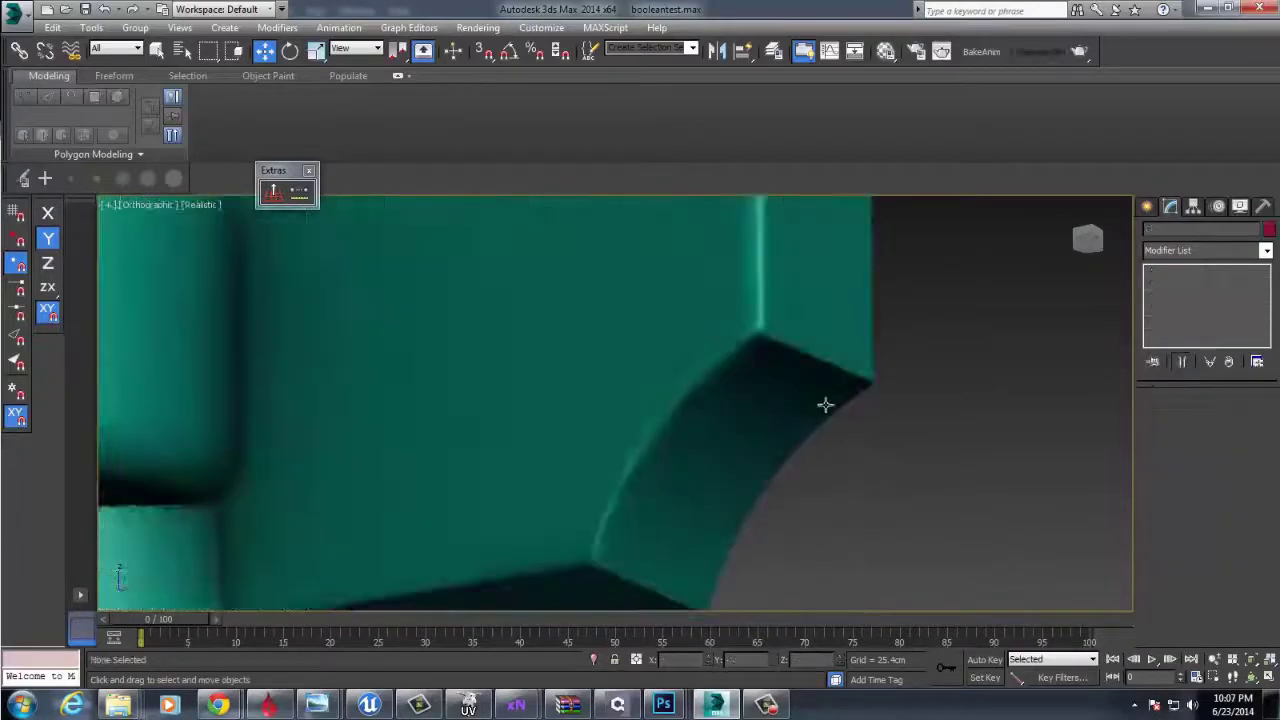
{"action": "left_click", "coordinate": [826, 406]}
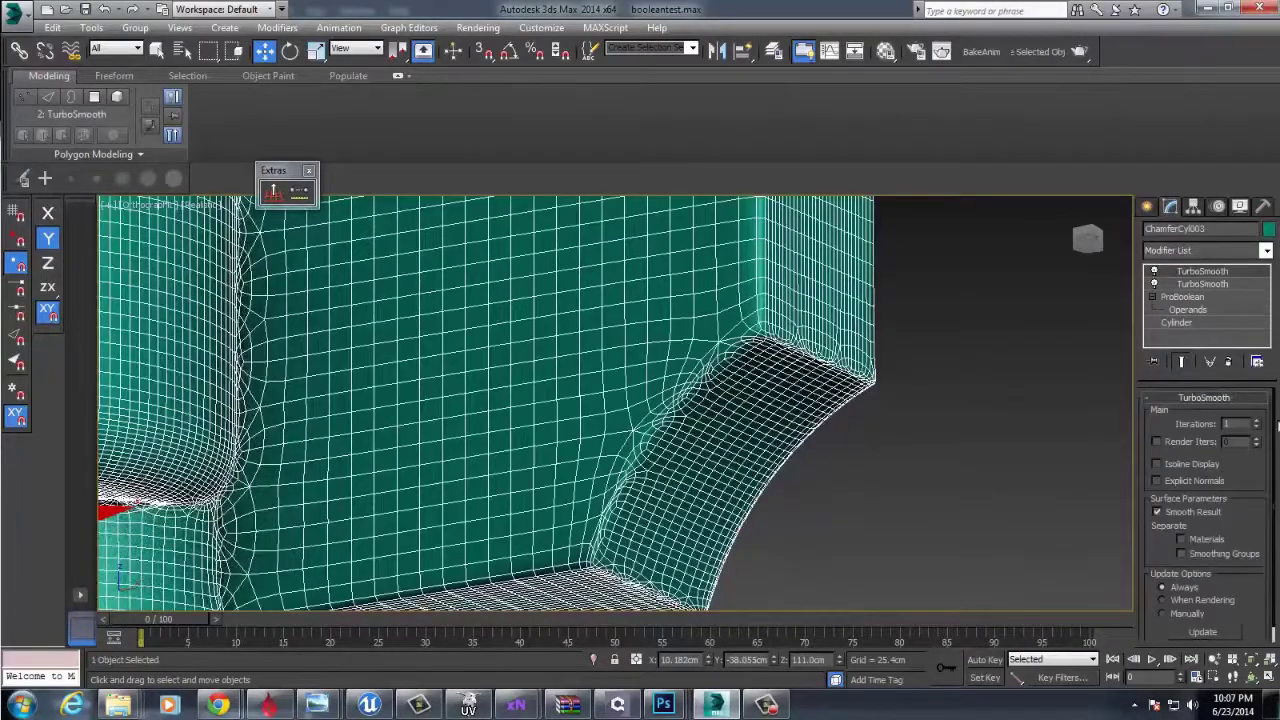
{"action": "left_click", "coordinate": [1256, 420]}
{"action": "left_click", "coordinate": [967, 392]}
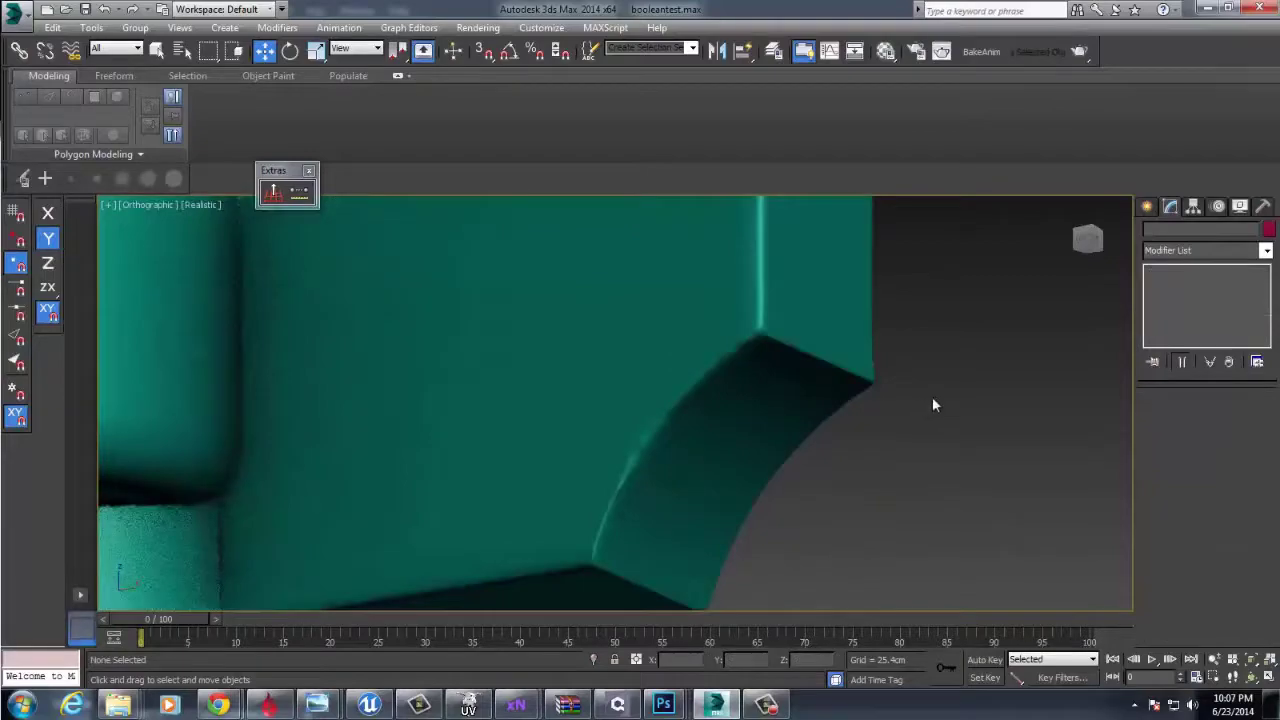
Try raising the lower TurboSmooth modifier's iterations to 2.
{"action": "left_click", "coordinate": [796, 346]}
{"action": "left_click", "coordinate": [1210, 285]}
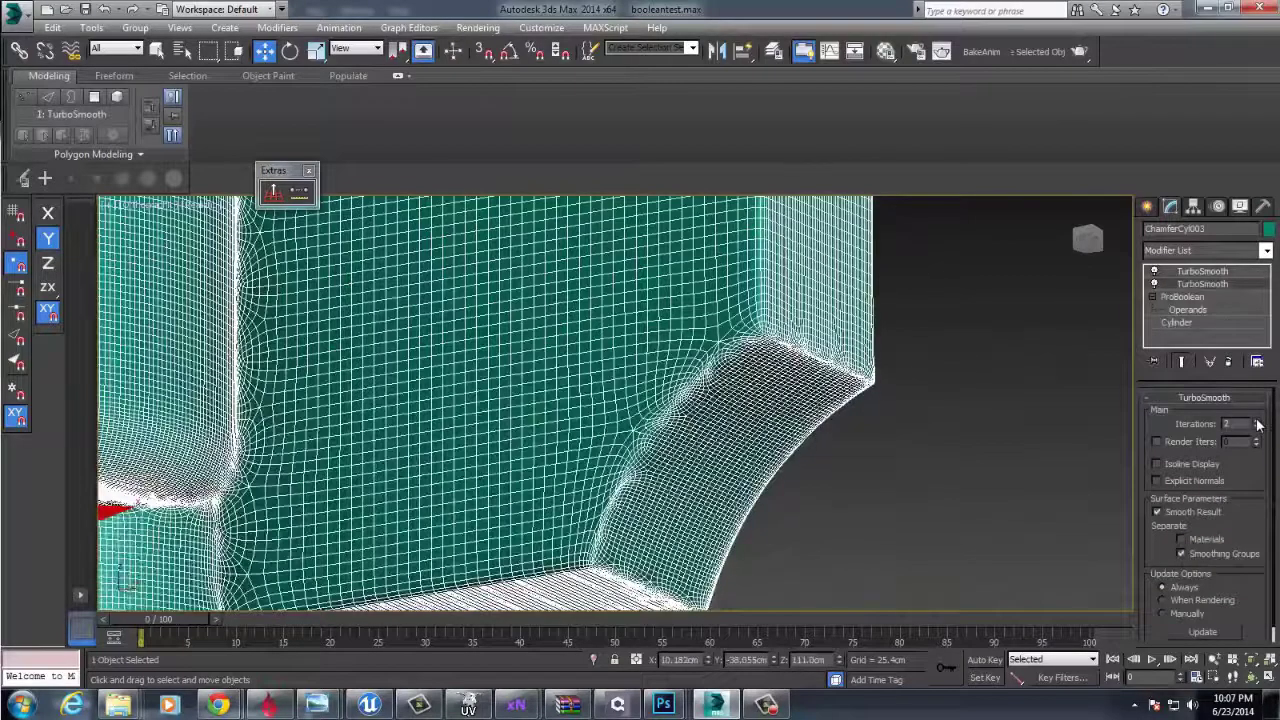
{"action": "left_click", "coordinate": [874, 430]}
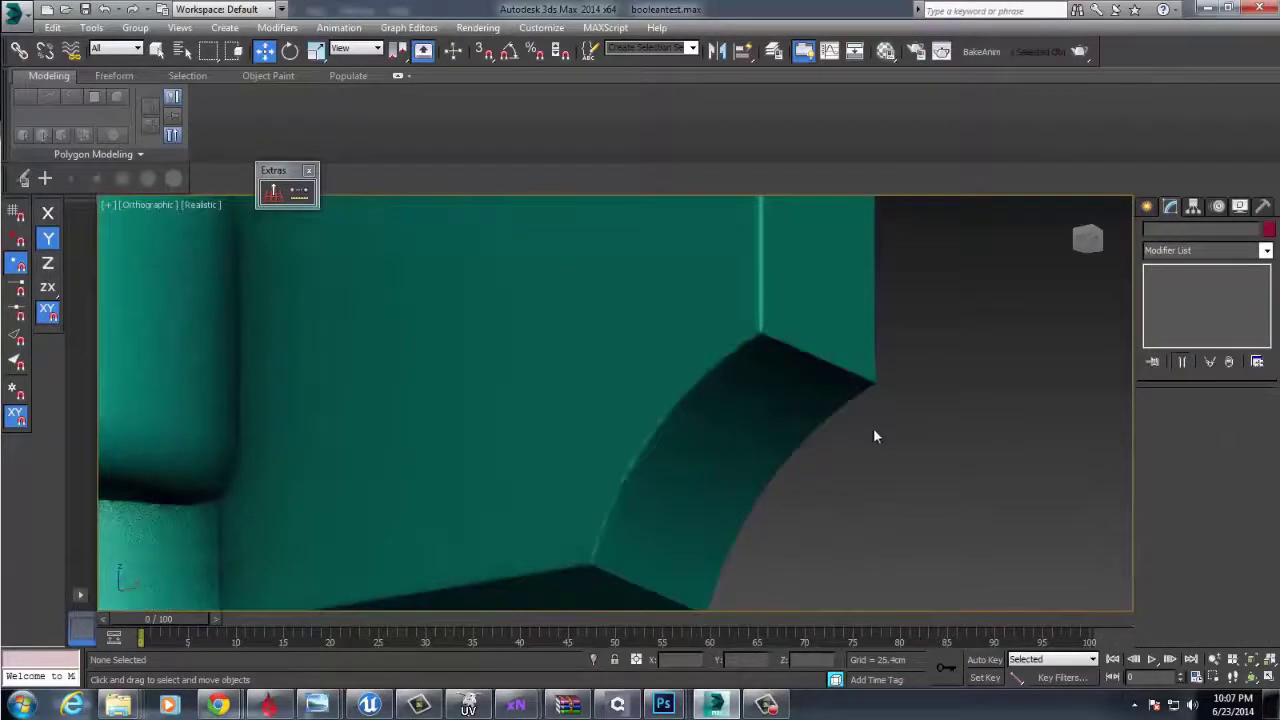
{"action": "left_click", "coordinate": [801, 393]}
{"action": "left_click", "coordinate": [1195, 297]}
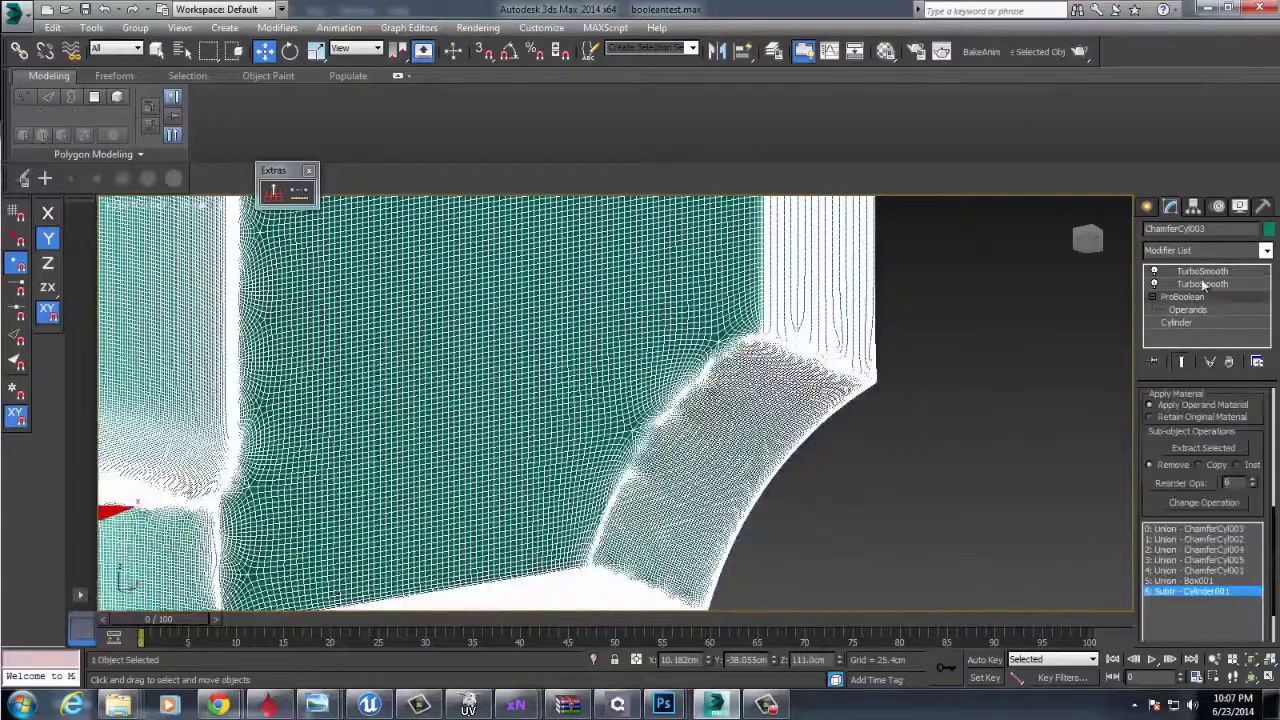
{"action": "left_click", "coordinate": [1203, 284]}
{"action": "left_click", "coordinate": [1001, 350]}
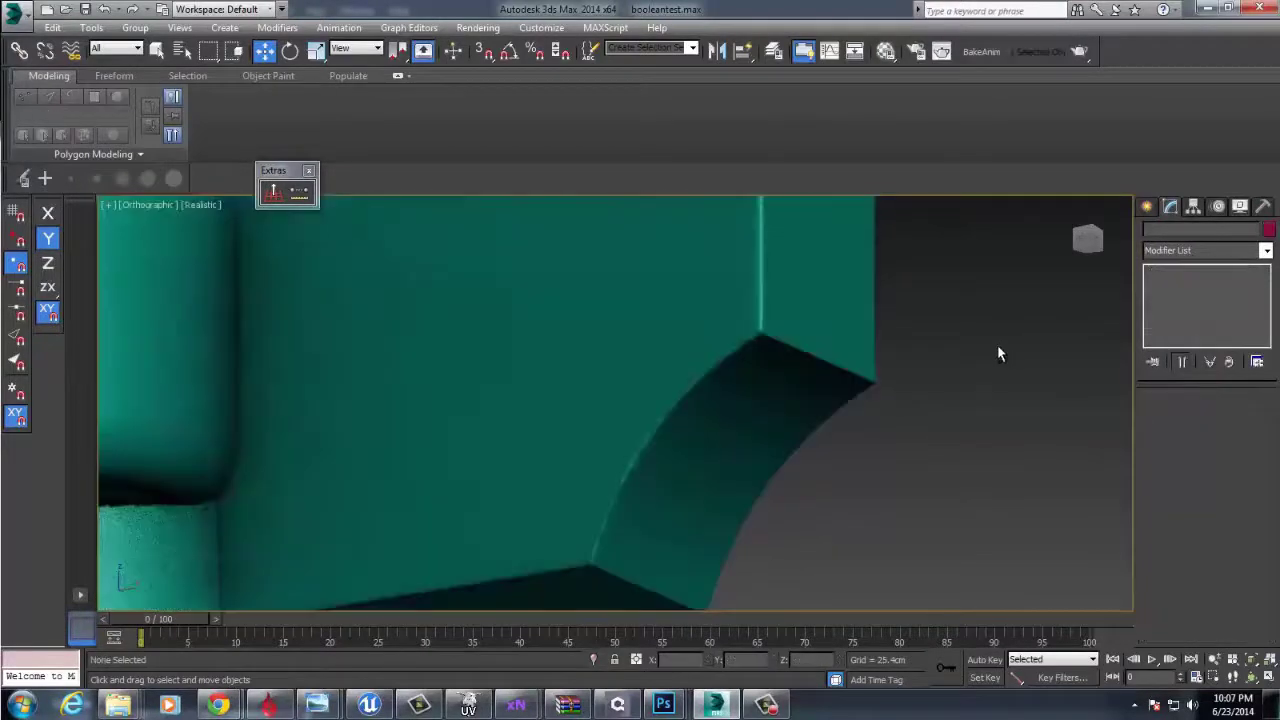
{"action": "key", "text": "ctrl+z"}
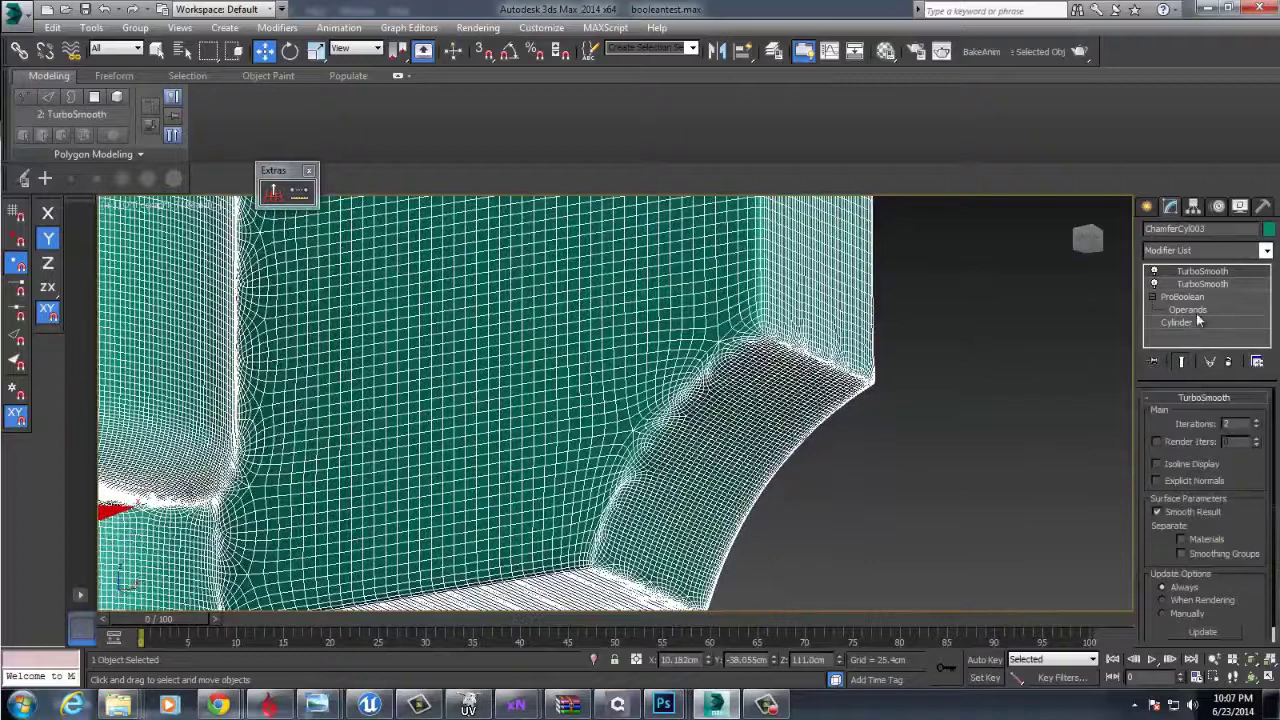
Set the subtracted Cylinder001 operand's height segments to 24.
{"action": "left_click", "coordinate": [1196, 311]}
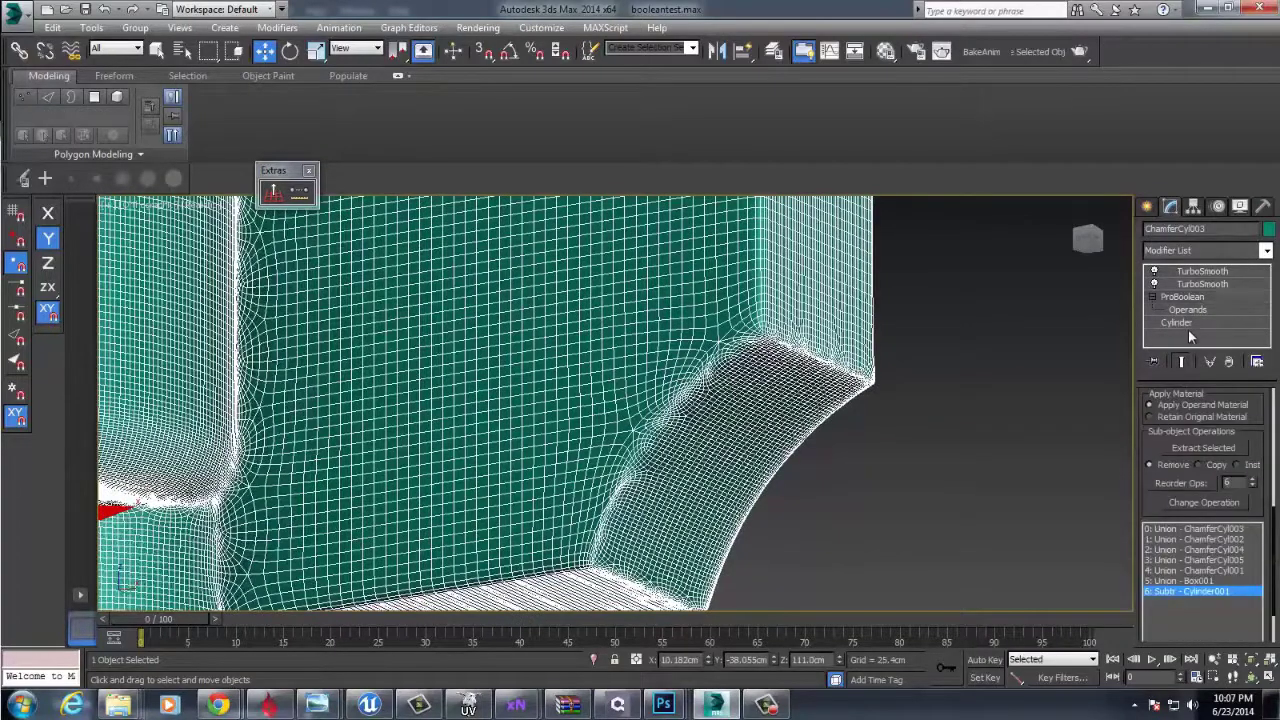
{"action": "left_click", "coordinate": [1186, 323]}
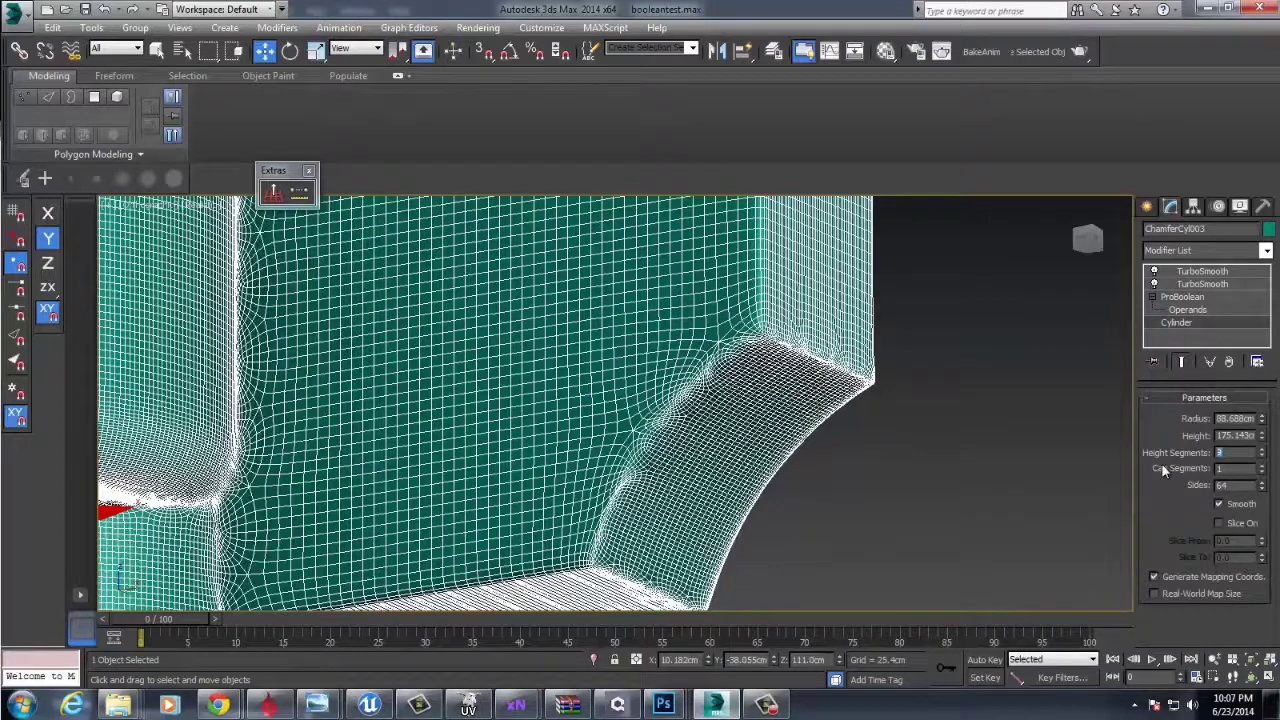
{"action": "type", "text": "24"}
{"action": "key", "text": "Return"}
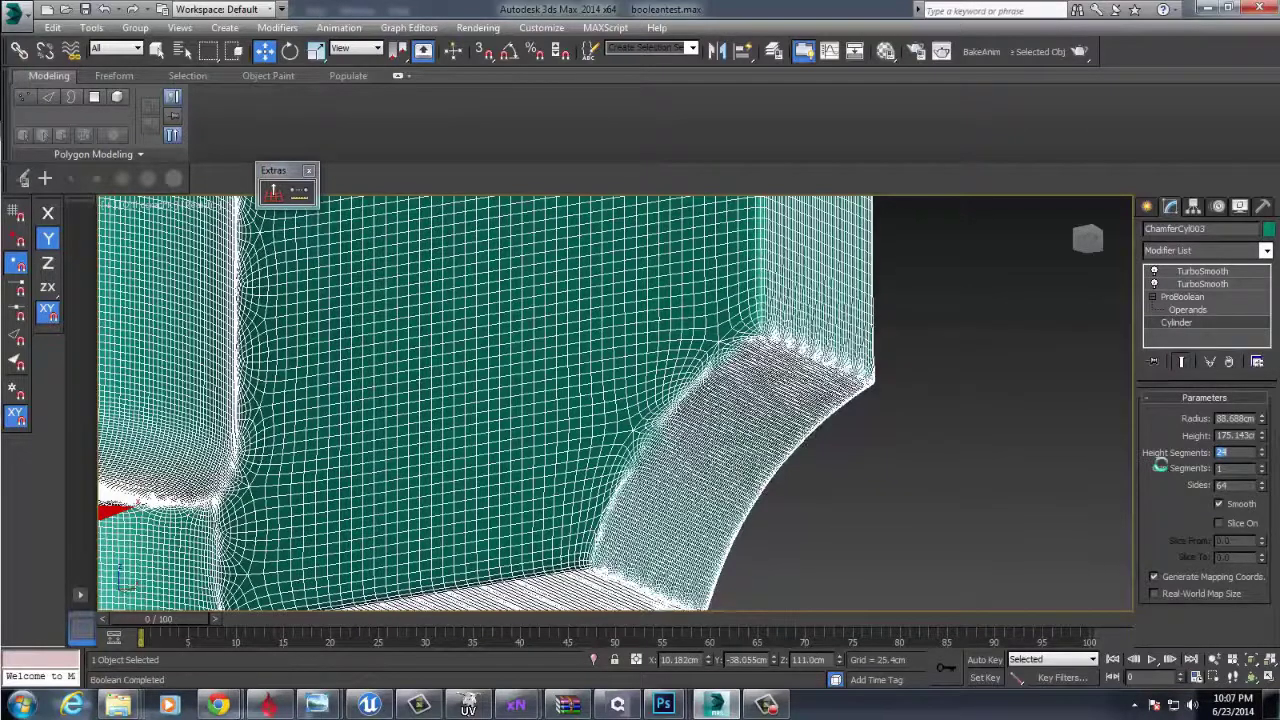
{"action": "left_click", "coordinate": [928, 431]}
Move the subtracted cylinder operand along the X axis toward the merged cylinders so it cuts a half-round notch in the plate's lower edge.
{"action": "scroll", "coordinate": [926, 410], "scroll_direction": "down", "scroll_amount": 8}
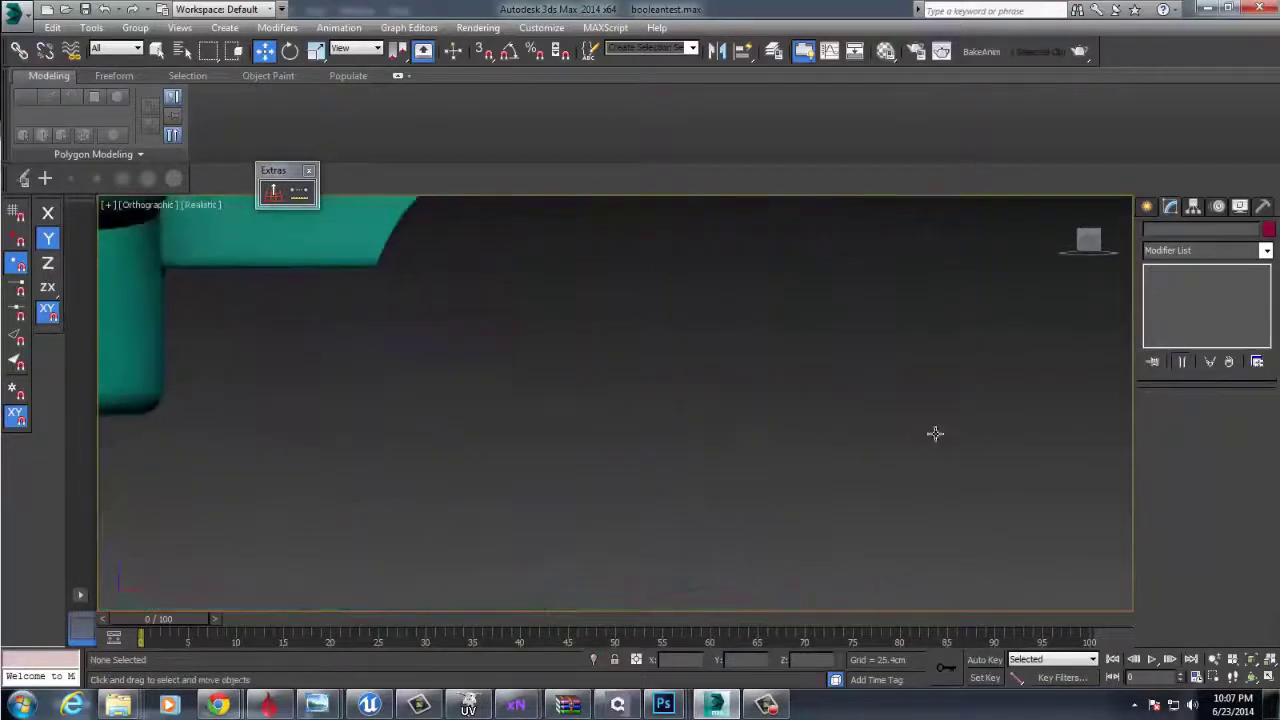
{"action": "scroll", "coordinate": [760, 448], "scroll_direction": "up", "scroll_amount": 3}
{"action": "scroll", "coordinate": [775, 430], "scroll_direction": "down", "scroll_amount": 3}
{"action": "scroll", "coordinate": [810, 435], "scroll_direction": "up", "scroll_amount": 2}
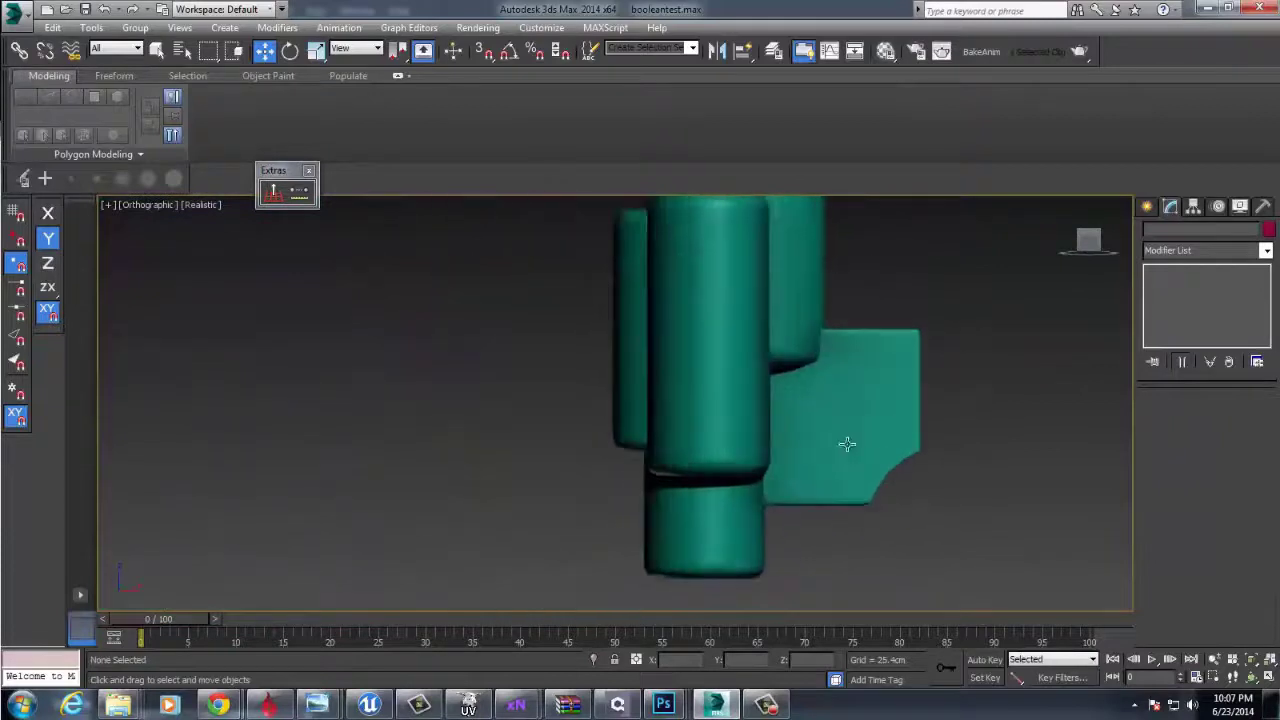
{"action": "left_click", "coordinate": [846, 443]}
{"action": "left_click", "coordinate": [1190, 309]}
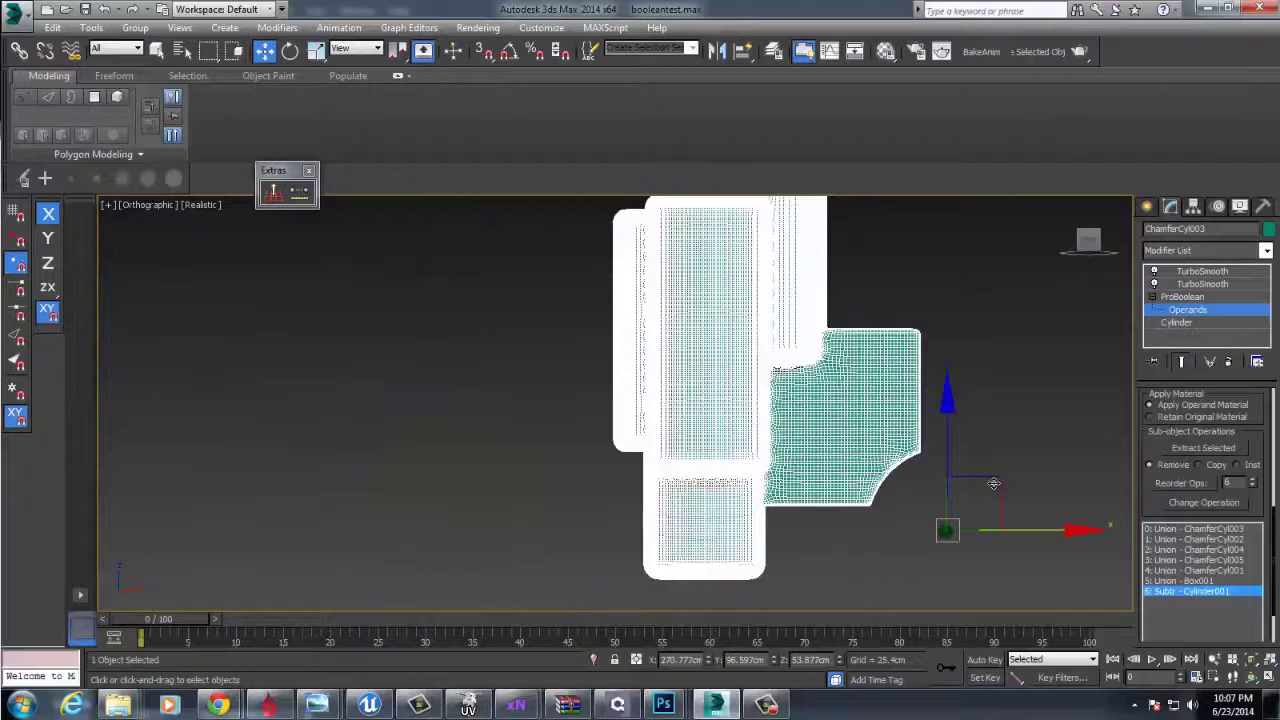
{"action": "left_click_drag", "start_coordinate": [969, 455], "coordinate": [822, 418]}
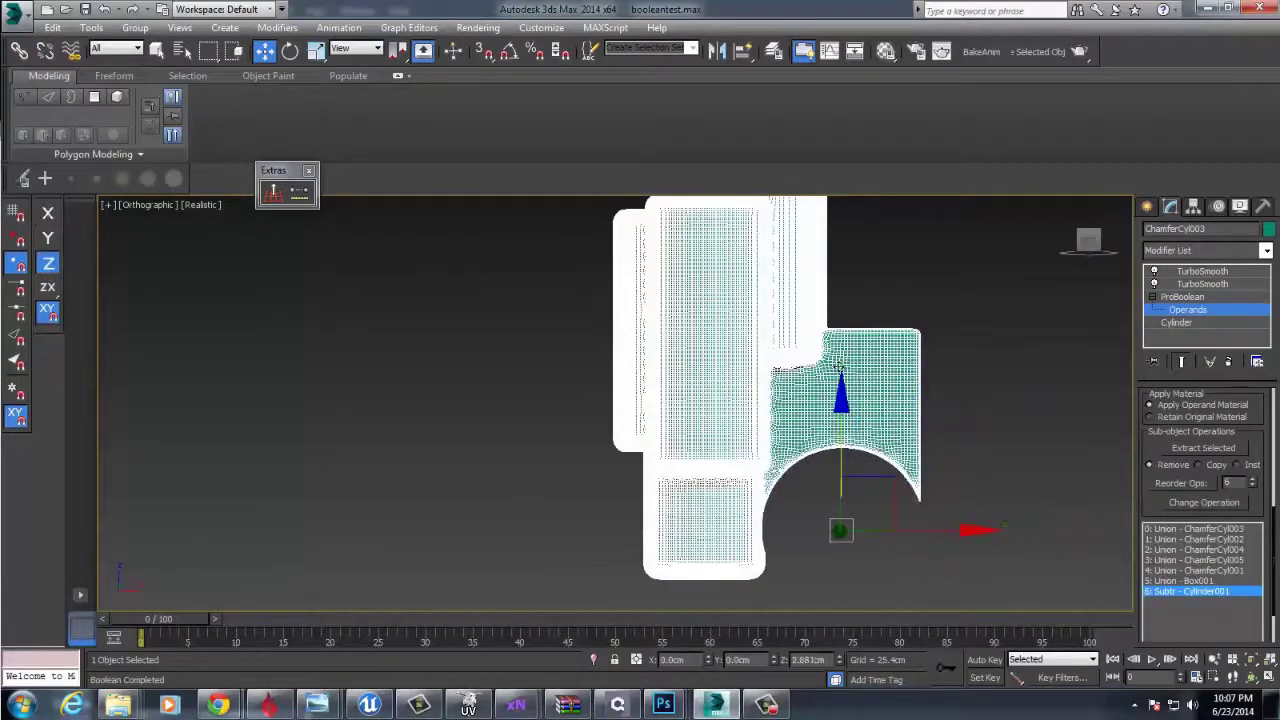
{"action": "left_click_drag", "start_coordinate": [839, 360], "coordinate": [845, 390]}
{"action": "left_click", "coordinate": [1205, 284]}
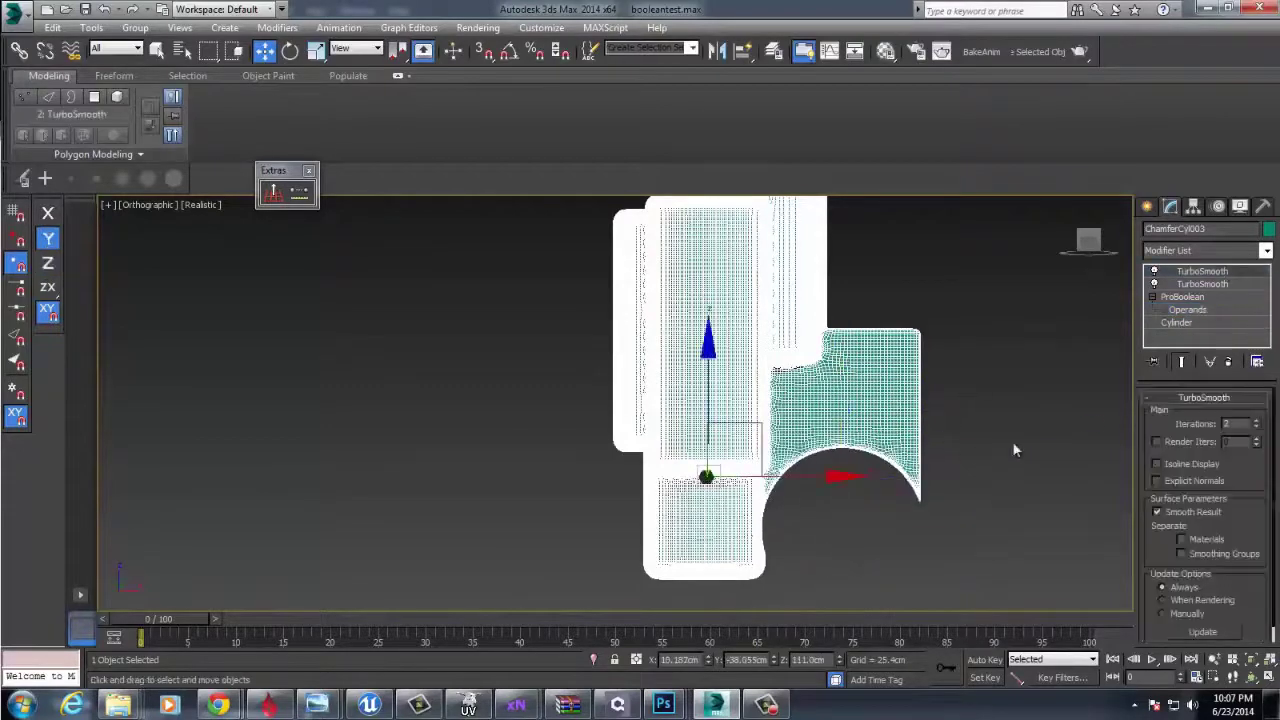
Examine the smoothed notch from an angle and the cylinders' upper ends in the front view, reselecting the merged object.
{"action": "mouse_move", "coordinate": [987, 441]}
{"action": "middle_mouse_down", "text": "alt"}
{"action": "mouse_move", "coordinate": [954, 466]}
{"action": "mouse_move", "coordinate": [829, 463]}
{"action": "middle_mouse_up", "text": "alt"}
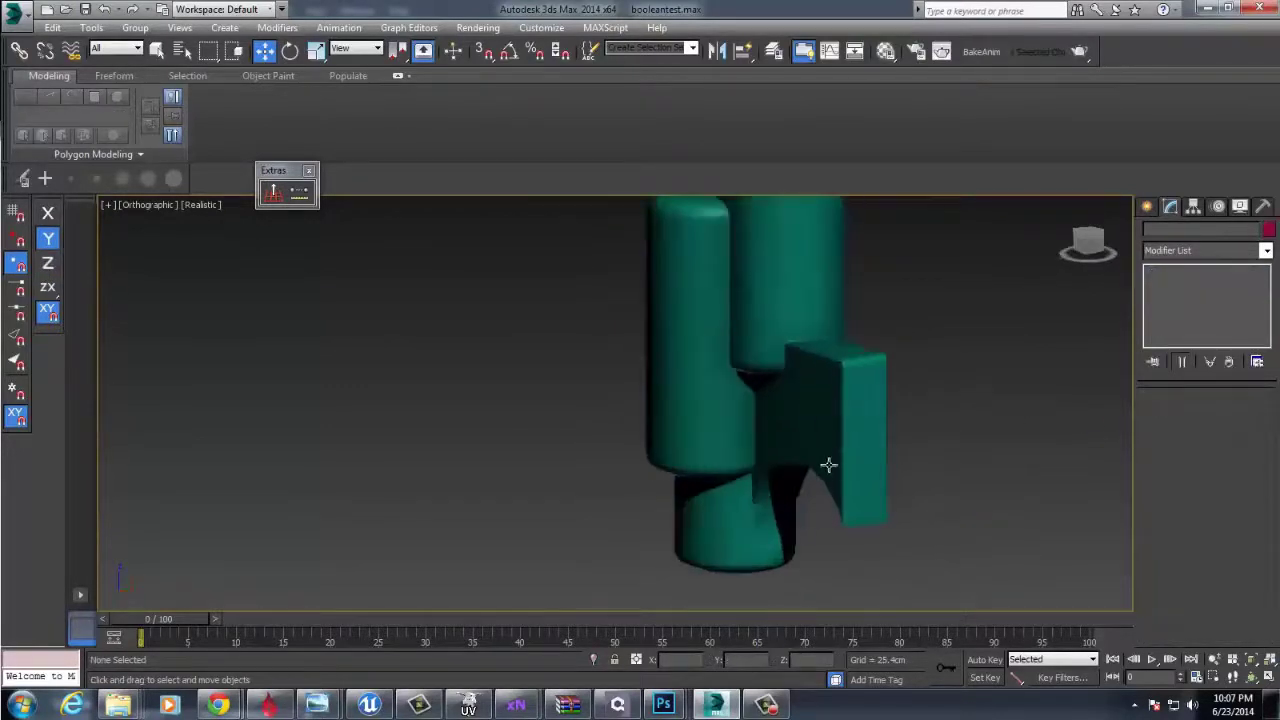
{"action": "left_click", "coordinate": [935, 510]}
{"action": "middle_click_drag", "start_coordinate": [837, 540], "coordinate": [946, 645], "text": "alt"}
{"action": "scroll", "coordinate": [986, 400], "scroll_direction": "up", "scroll_amount": 4}
{"action": "left_click", "coordinate": [1076, 427]}
{"action": "key", "text": "f"}
{"action": "scroll", "coordinate": [1098, 455], "scroll_direction": "down", "scroll_amount": 3}
{"action": "left_click", "coordinate": [973, 460]}
{"action": "scroll", "coordinate": [972, 459], "scroll_direction": "up", "scroll_amount": 4}
{"action": "middle_click_drag", "start_coordinate": [972, 459], "coordinate": [911, 569]}
{"action": "left_click", "coordinate": [882, 382]}
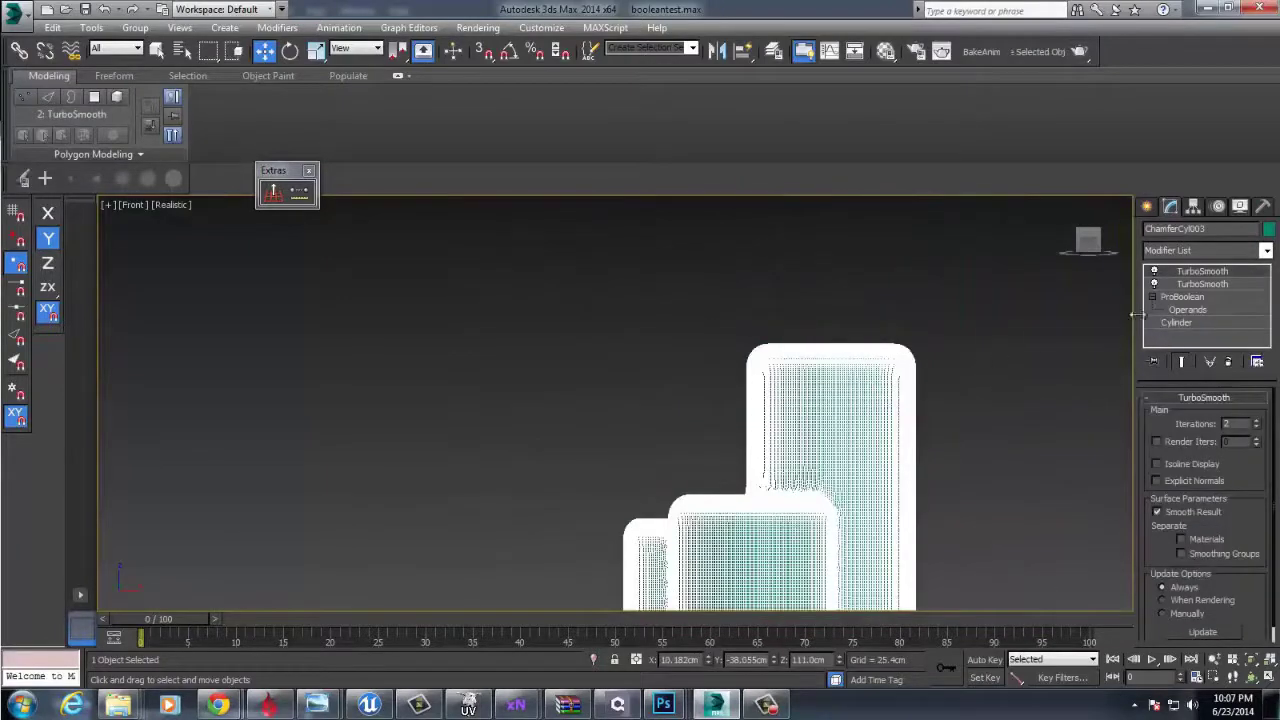
In the front view, create a sphere of about 59 cm radius overlapping the tallest cylinder's upper side and shift it slightly along X.
{"action": "left_click", "coordinate": [942, 465]}
{"action": "middle_click_drag", "start_coordinate": [897, 523], "coordinate": [958, 336]}
{"action": "left_click", "coordinate": [958, 336]}
{"action": "middle_click_drag", "start_coordinate": [1054, 364], "coordinate": [992, 397]}
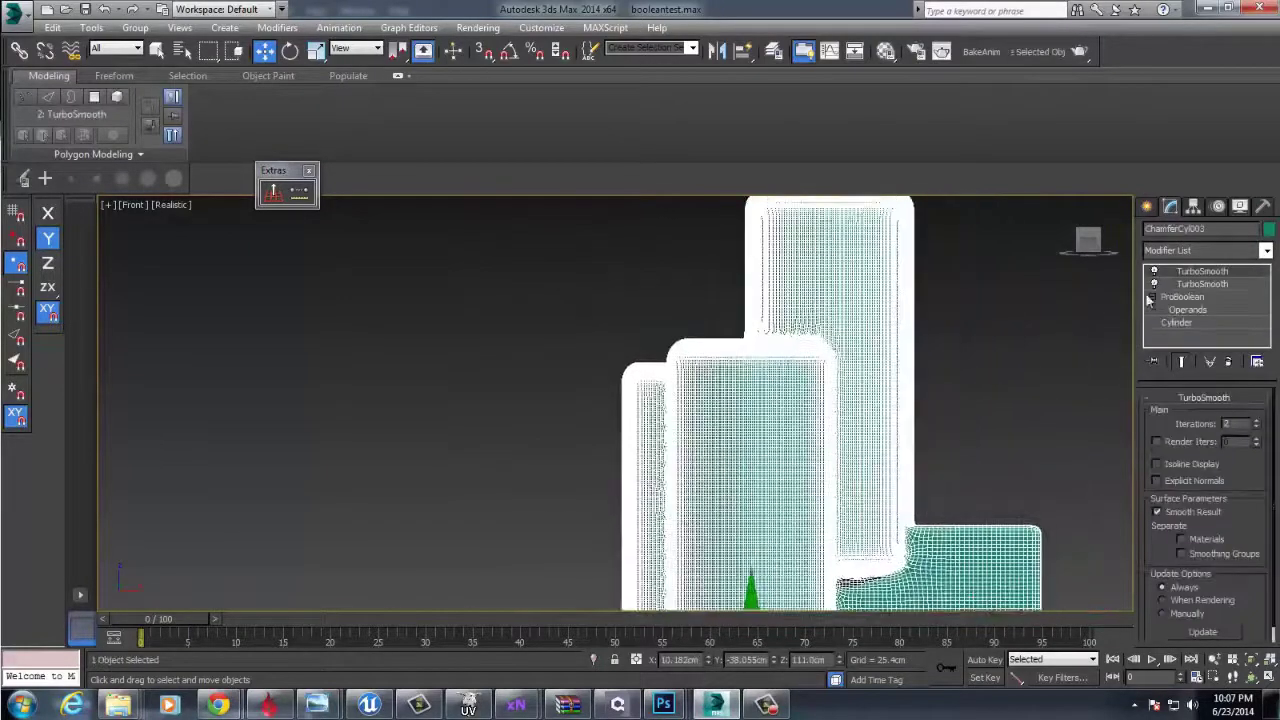
{"action": "right_click", "coordinate": [974, 360]}
{"action": "left_click", "coordinate": [1005, 339]}
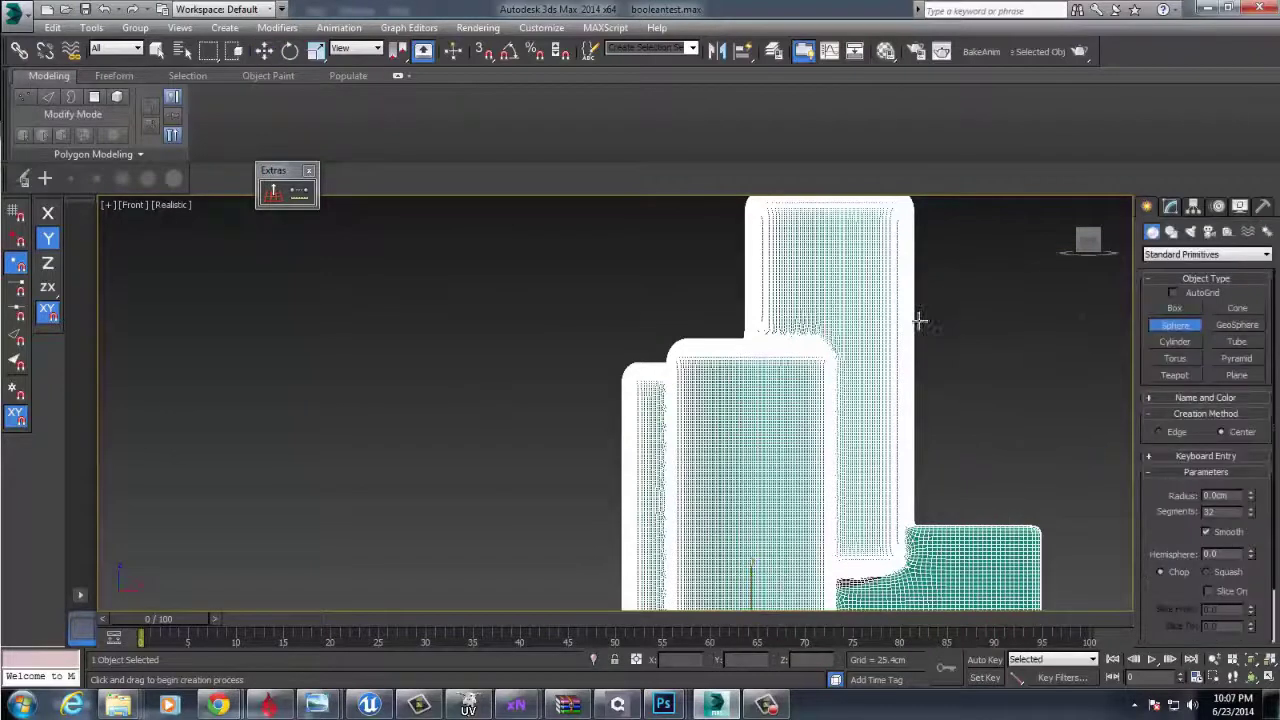
{"action": "left_click_drag", "start_coordinate": [919, 320], "coordinate": [963, 384]}
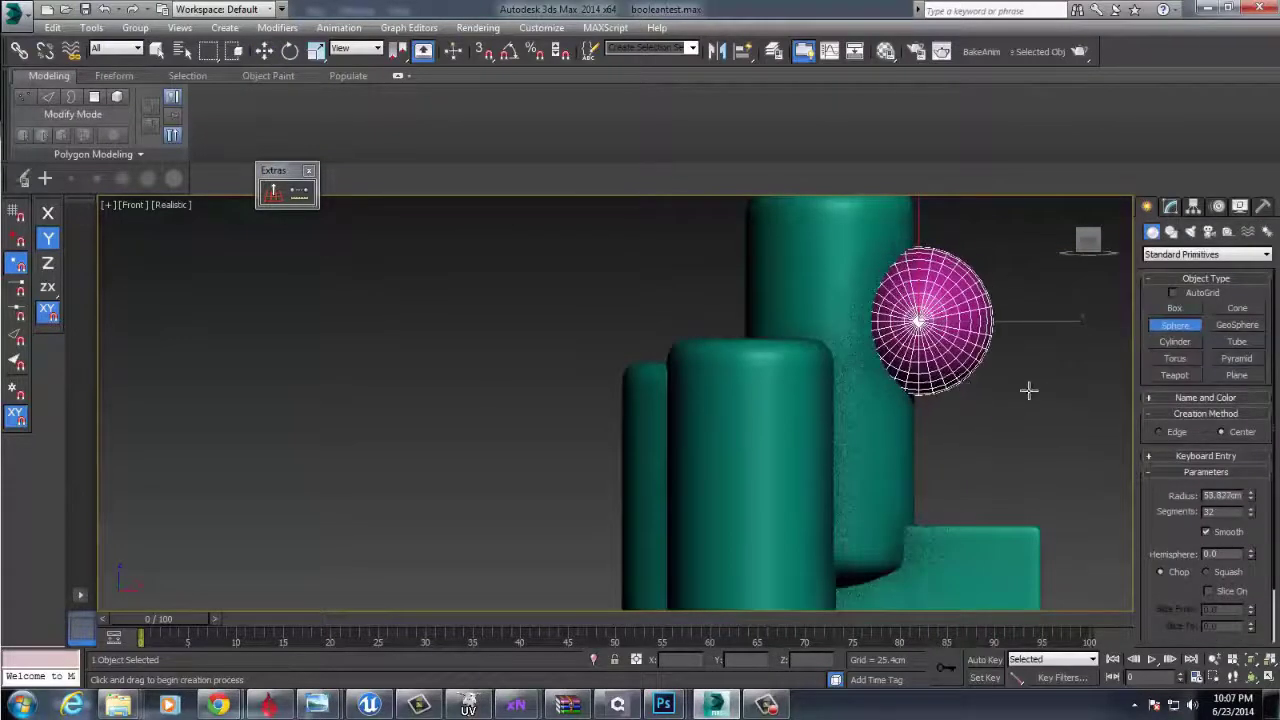
{"action": "middle_click_drag", "start_coordinate": [984, 399], "coordinate": [891, 446]}
{"action": "key", "text": "w"}
{"action": "mouse_move", "coordinate": [905, 371]}
{"action": "left_mouse_down"}
{"action": "mouse_move", "coordinate": [995, 370]}
{"action": "mouse_move", "coordinate": [921, 371]}
{"action": "left_mouse_up"}
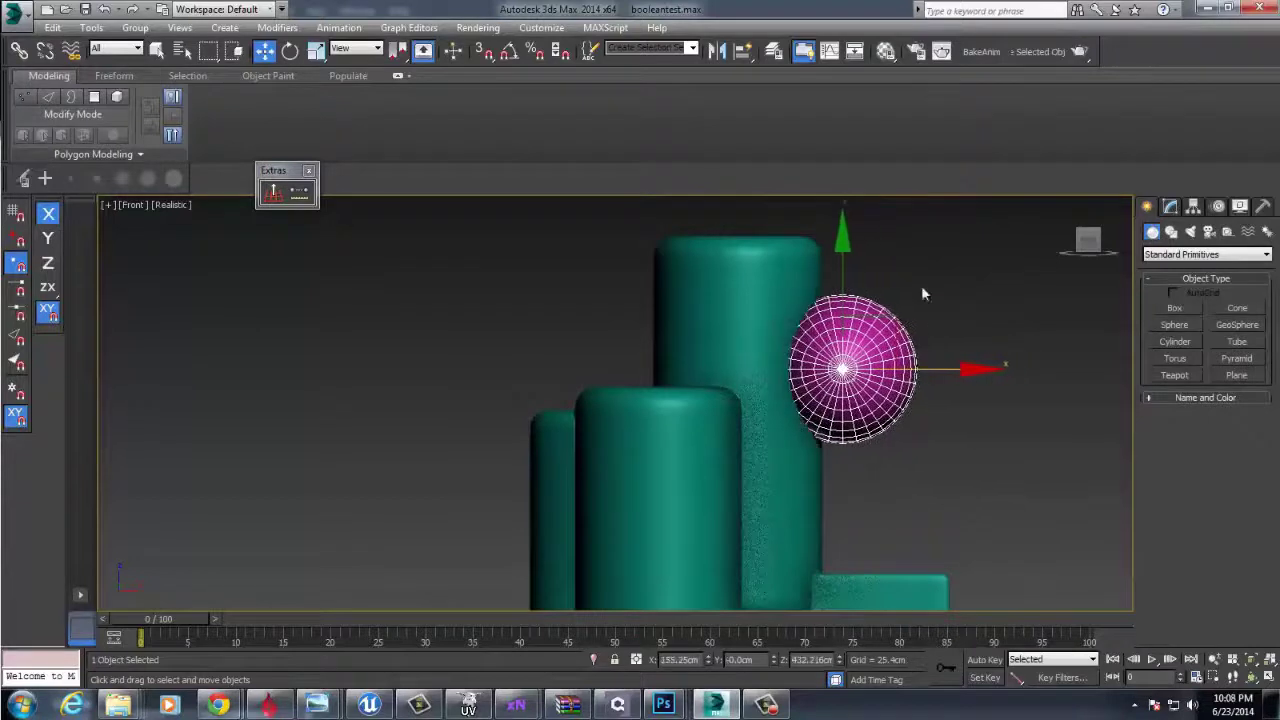
Subtract the sphere from the merged cylinder object by picking it as a new ProBoolean operand.
{"action": "left_click", "coordinate": [797, 282]}
{"action": "left_click", "coordinate": [1194, 207]}
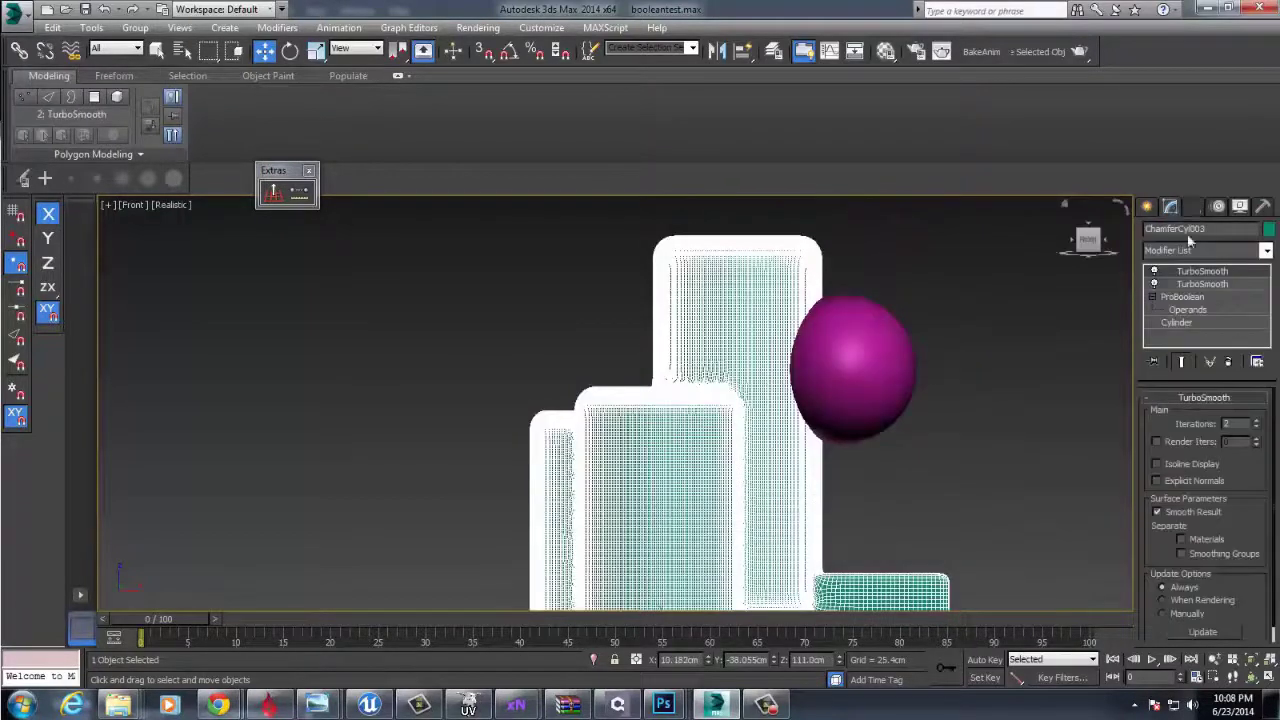
{"action": "left_click", "coordinate": [1186, 298]}
{"action": "scroll", "coordinate": [1263, 429], "scroll_direction": "up", "scroll_amount": 5}
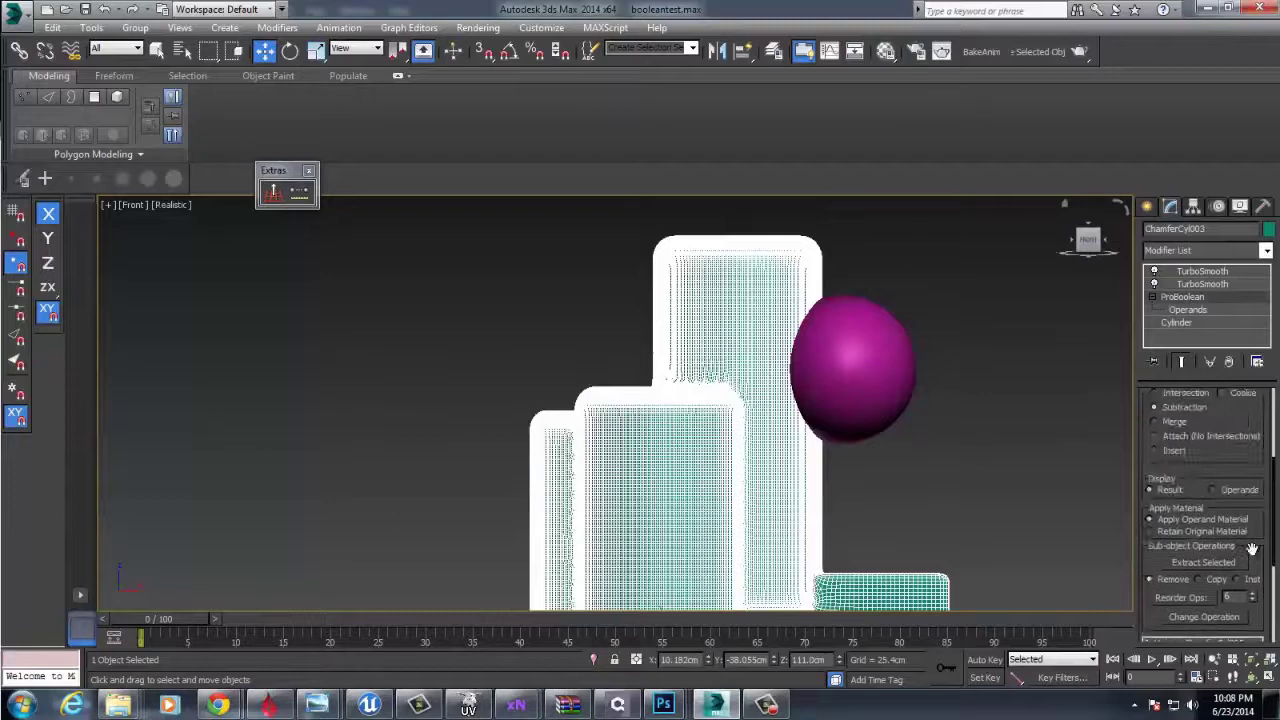
{"action": "left_click", "coordinate": [1201, 413]}
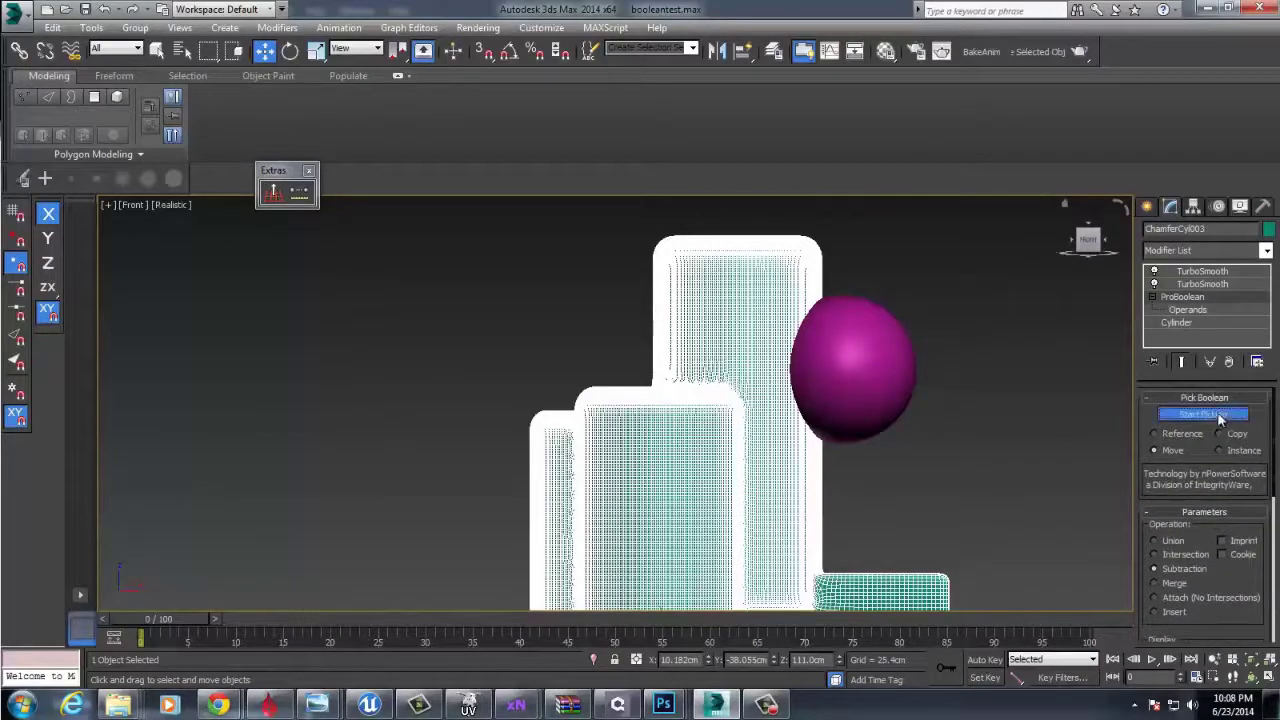
{"action": "left_click", "coordinate": [881, 363]}
Examine the smoothed spherical cut in the tallest cylinder up close, both shaded and with the object's mesh edges shown.
{"action": "middle_click_drag", "start_coordinate": [874, 400], "coordinate": [952, 378], "text": "alt"}
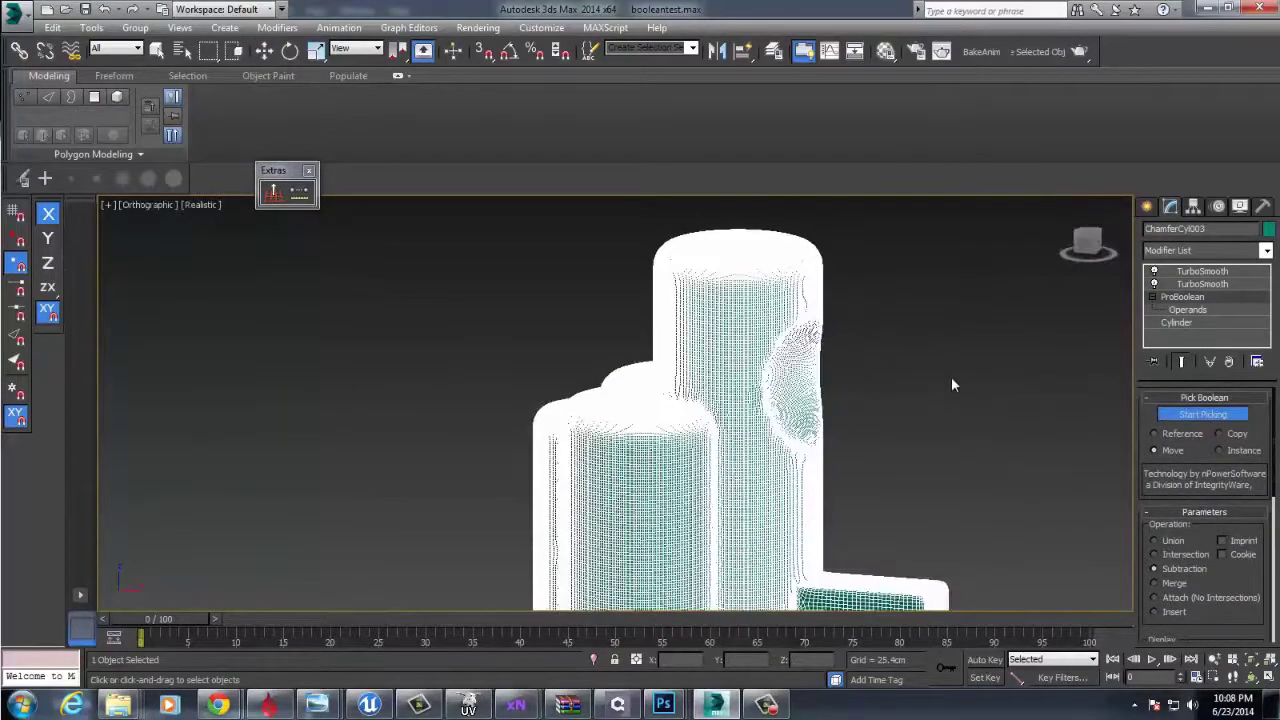
{"action": "key", "text": "w"}
{"action": "left_click", "coordinate": [931, 450]}
{"action": "scroll", "coordinate": [945, 434], "scroll_direction": "down", "scroll_amount": 3}
{"action": "middle_click_drag", "start_coordinate": [961, 437], "coordinate": [865, 410], "text": "alt"}
{"action": "key", "text": "z"}
{"action": "scroll", "coordinate": [866, 411], "scroll_direction": "up", "scroll_amount": 3}
{"action": "middle_click_drag", "start_coordinate": [740, 280], "coordinate": [958, 484]}
{"action": "scroll", "coordinate": [868, 484], "scroll_direction": "up", "scroll_amount": 5}
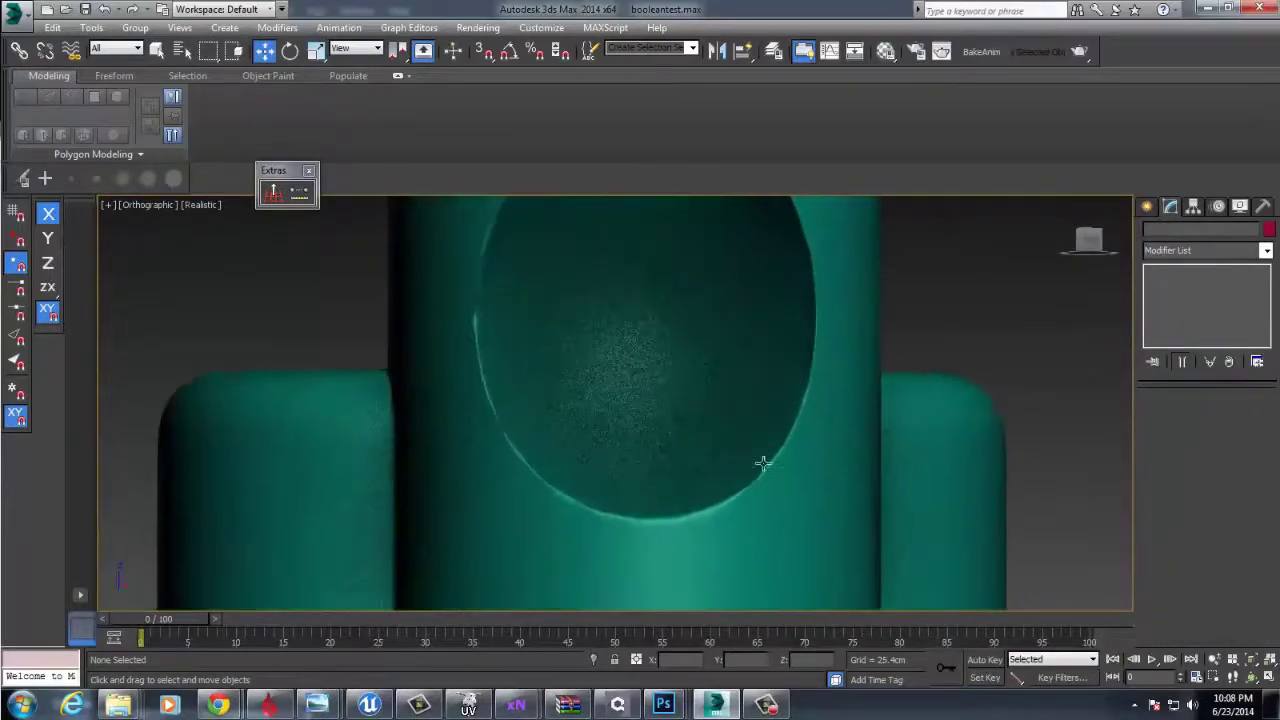
{"action": "left_click", "coordinate": [617, 479]}
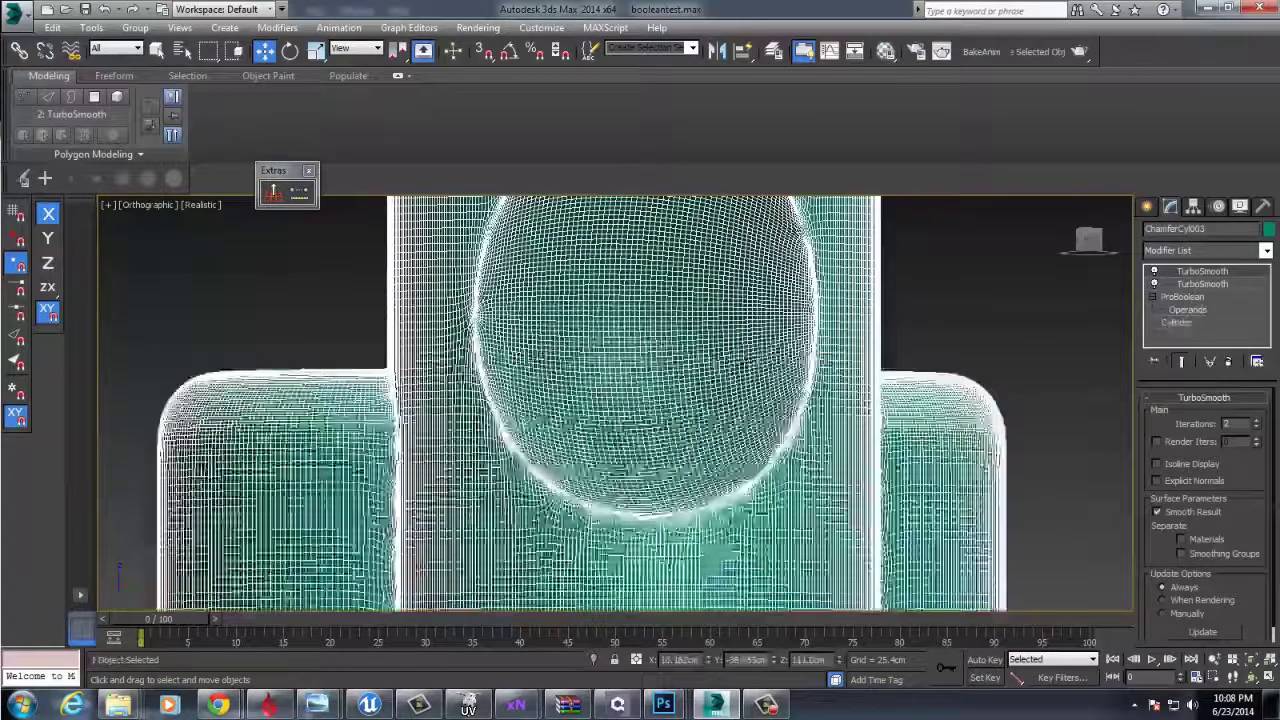
Select the subtracted Sphere001 operand of the ProBoolean and nudge it slightly upward along Z.
{"action": "left_click", "coordinate": [1192, 311]}
{"action": "middle_click_drag", "start_coordinate": [825, 378], "coordinate": [972, 412], "text": "alt"}
{"action": "scroll", "coordinate": [973, 413], "scroll_direction": "down", "scroll_amount": 3}
{"action": "scroll", "coordinate": [1190, 480], "scroll_direction": "down", "scroll_amount": 5}
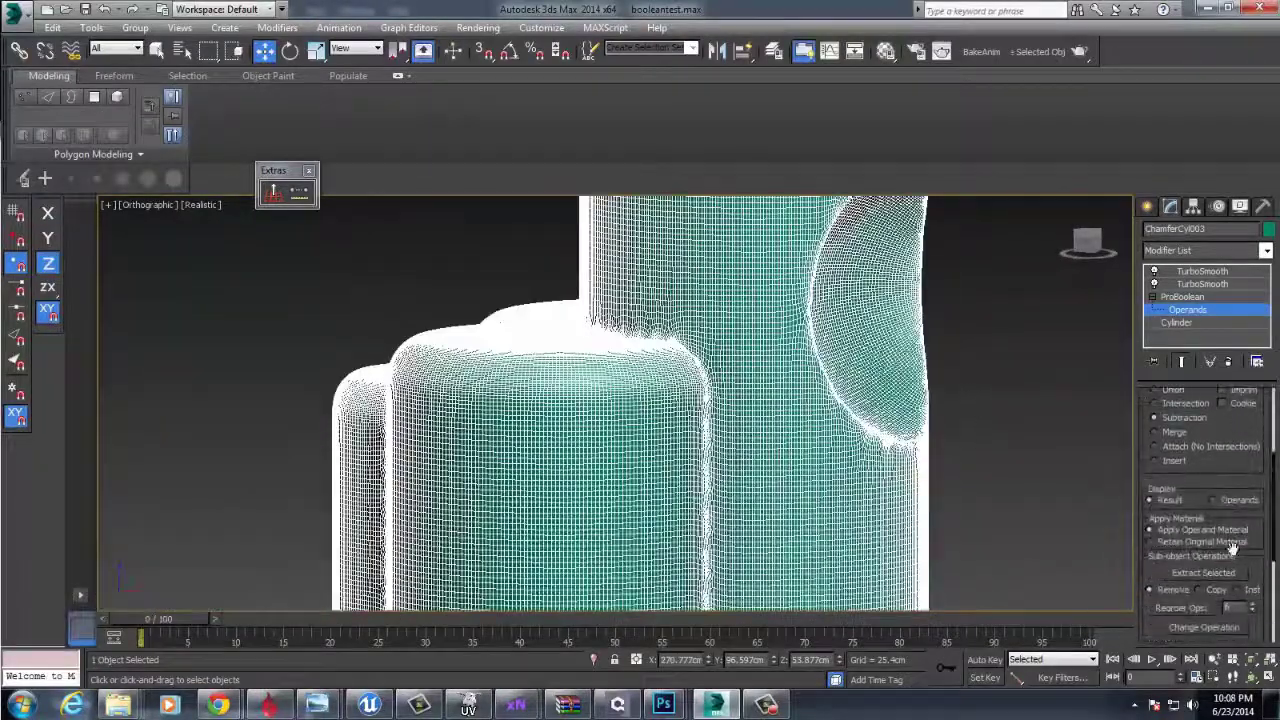
{"action": "scroll", "coordinate": [1190, 480], "scroll_direction": "down", "scroll_amount": 2}
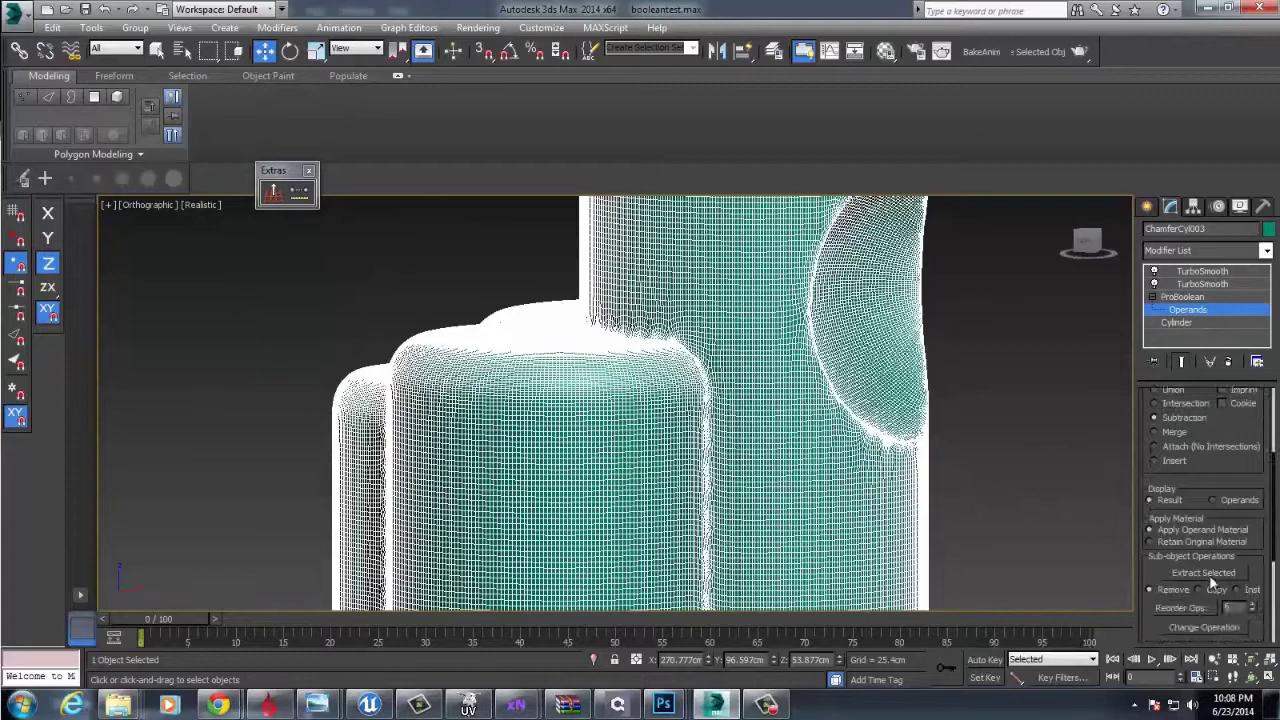
{"action": "left_click", "coordinate": [1205, 632]}
{"action": "middle_click_drag", "start_coordinate": [968, 422], "coordinate": [908, 477]}
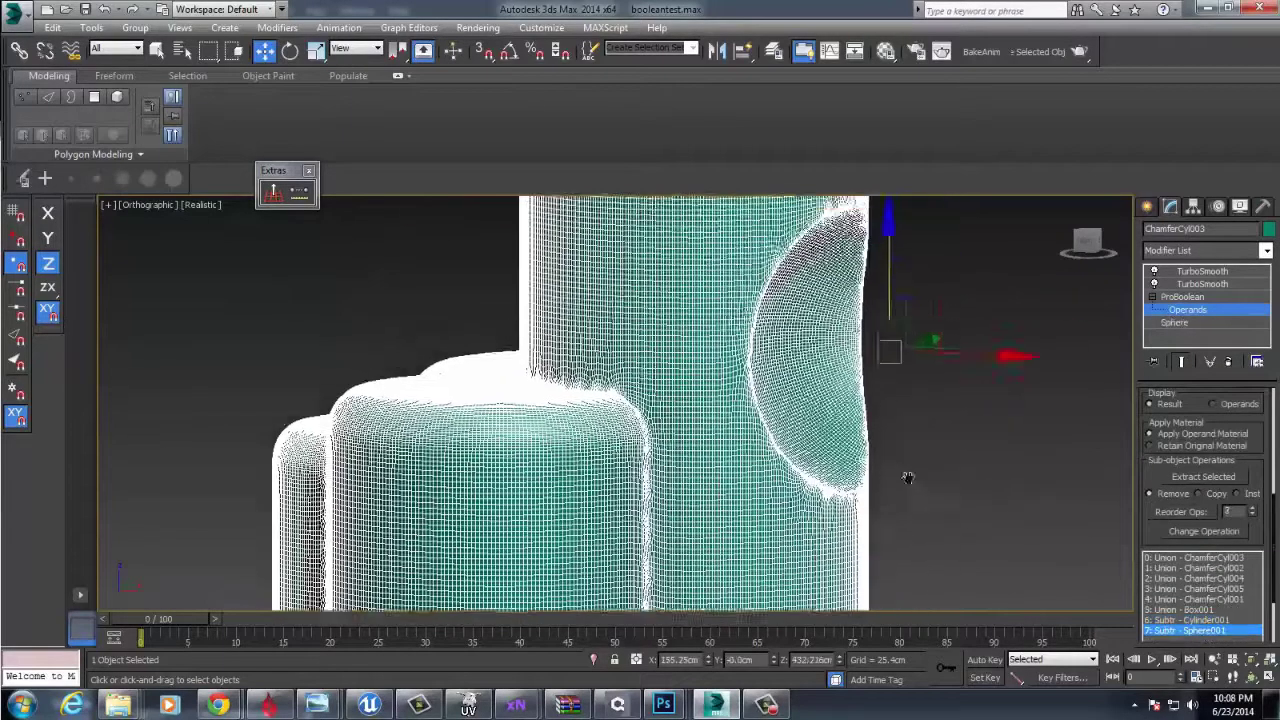
{"action": "scroll", "coordinate": [908, 477], "scroll_direction": "down", "scroll_amount": 2}
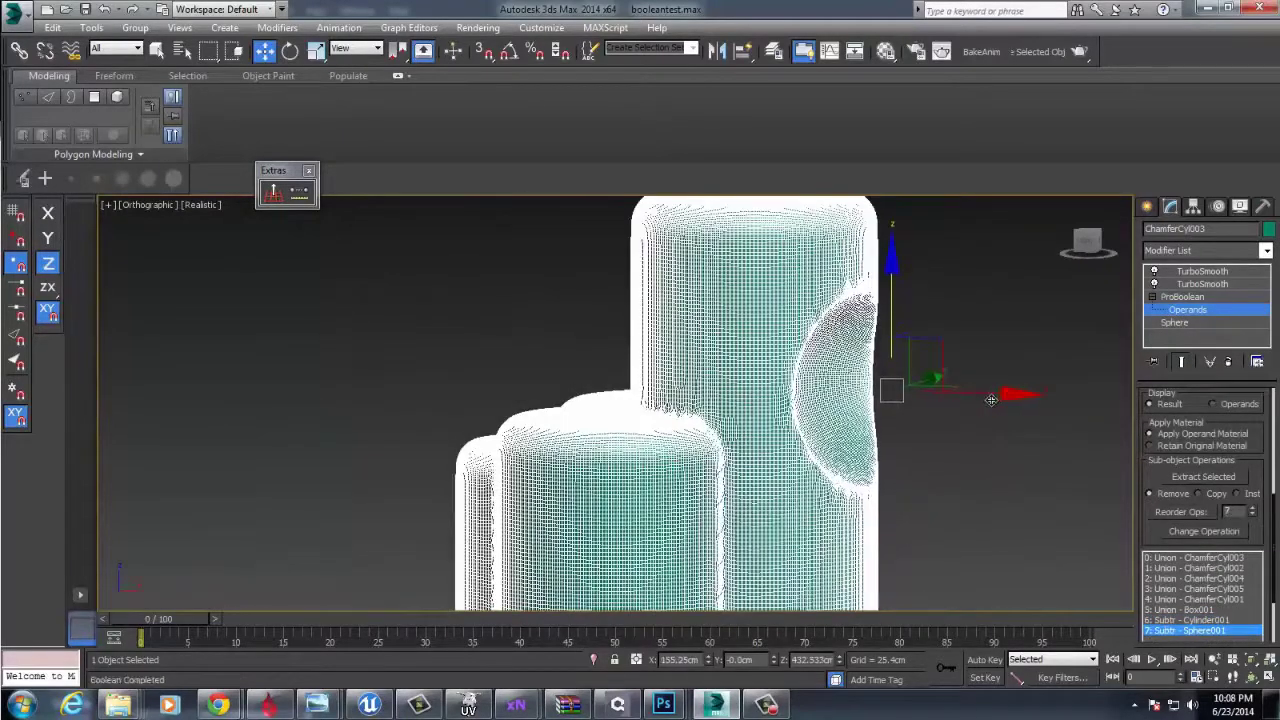
{"action": "scroll", "coordinate": [949, 476], "scroll_direction": "down", "scroll_amount": 2}
{"action": "left_click", "coordinate": [868, 343]}
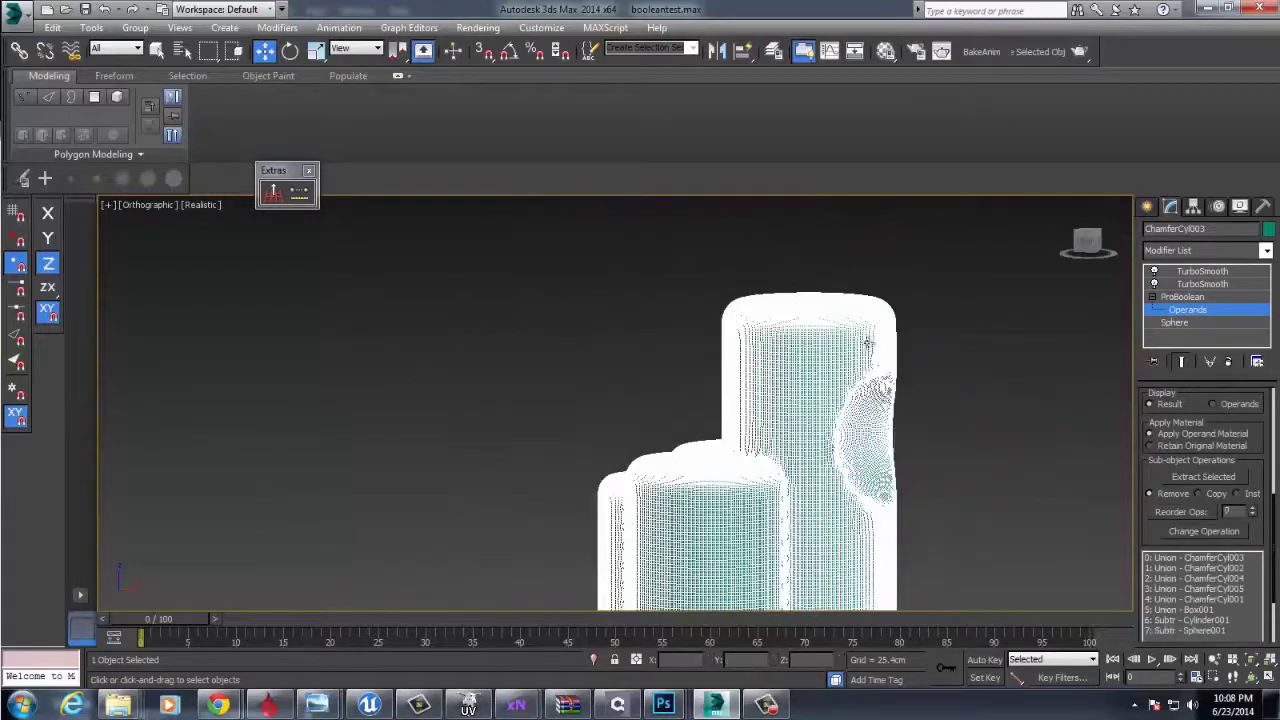
{"action": "scroll", "coordinate": [880, 358], "scroll_direction": "up", "scroll_amount": 3}
{"action": "left_click", "coordinate": [882, 338]}
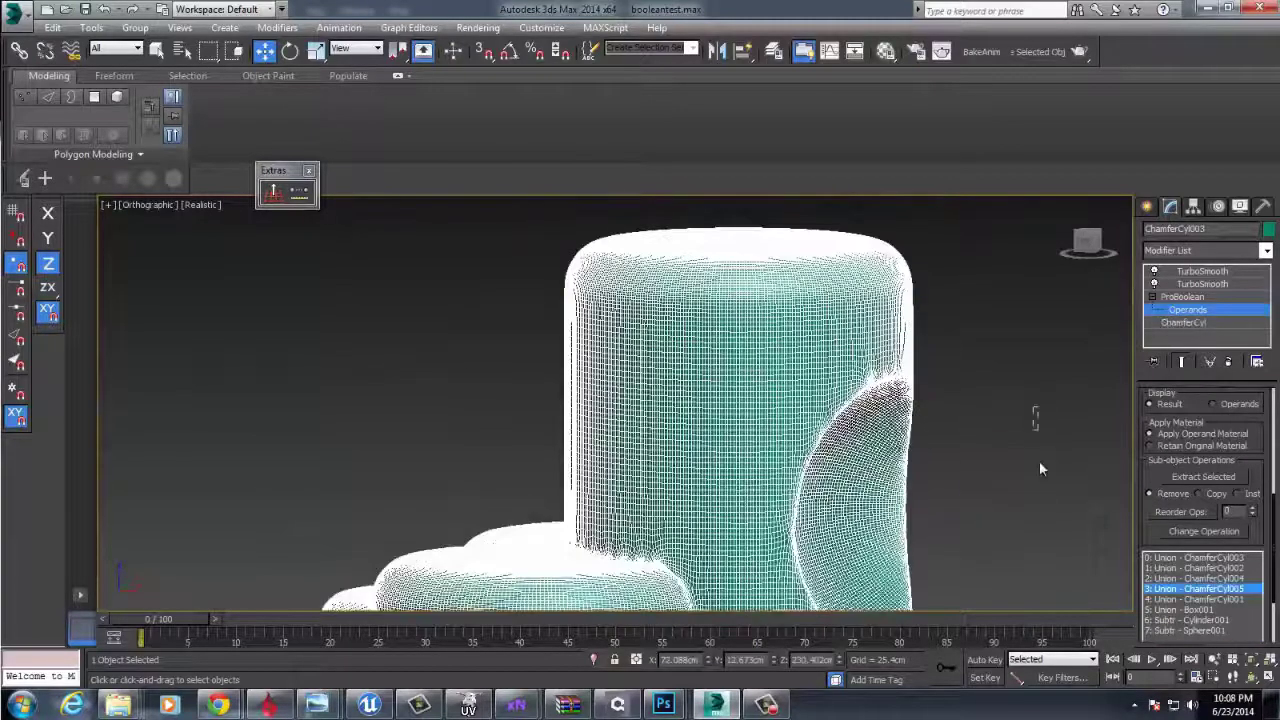
{"action": "left_click", "coordinate": [1040, 461]}
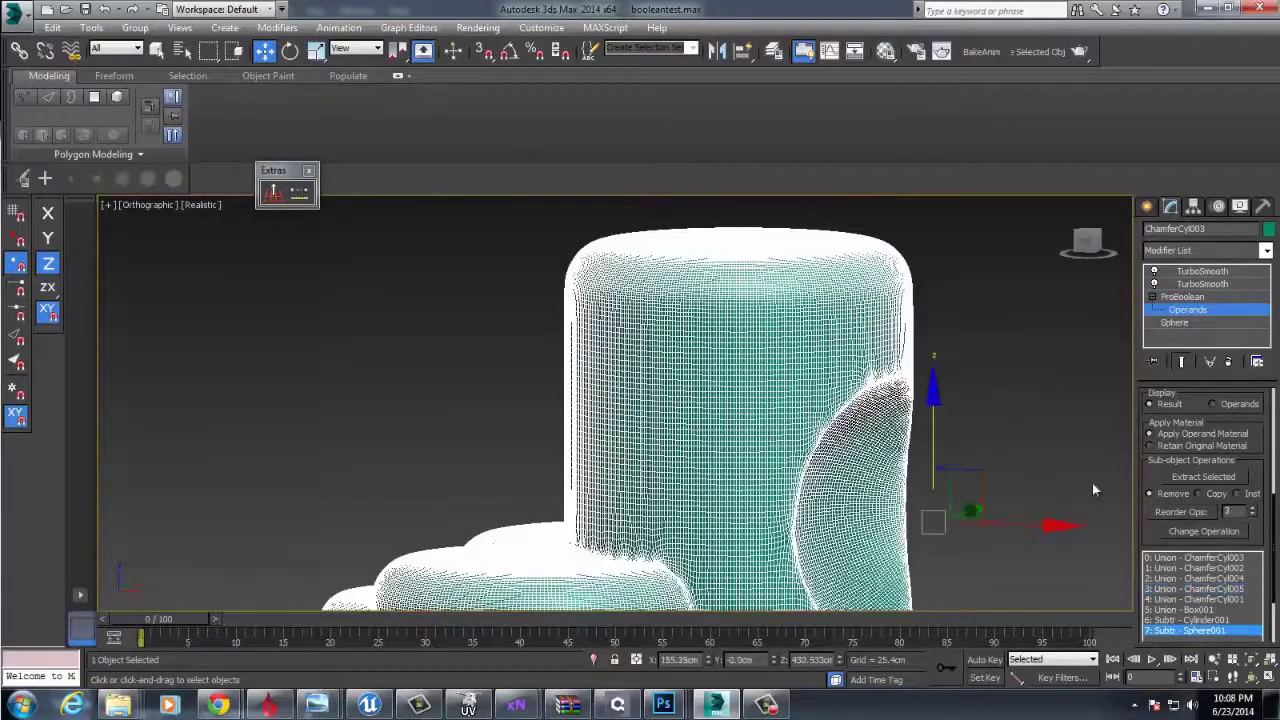
Turn off the viewport option Display Selected With Edged Faces so the selected object shows without mesh edges.
{"action": "left_click", "coordinate": [150, 206]}
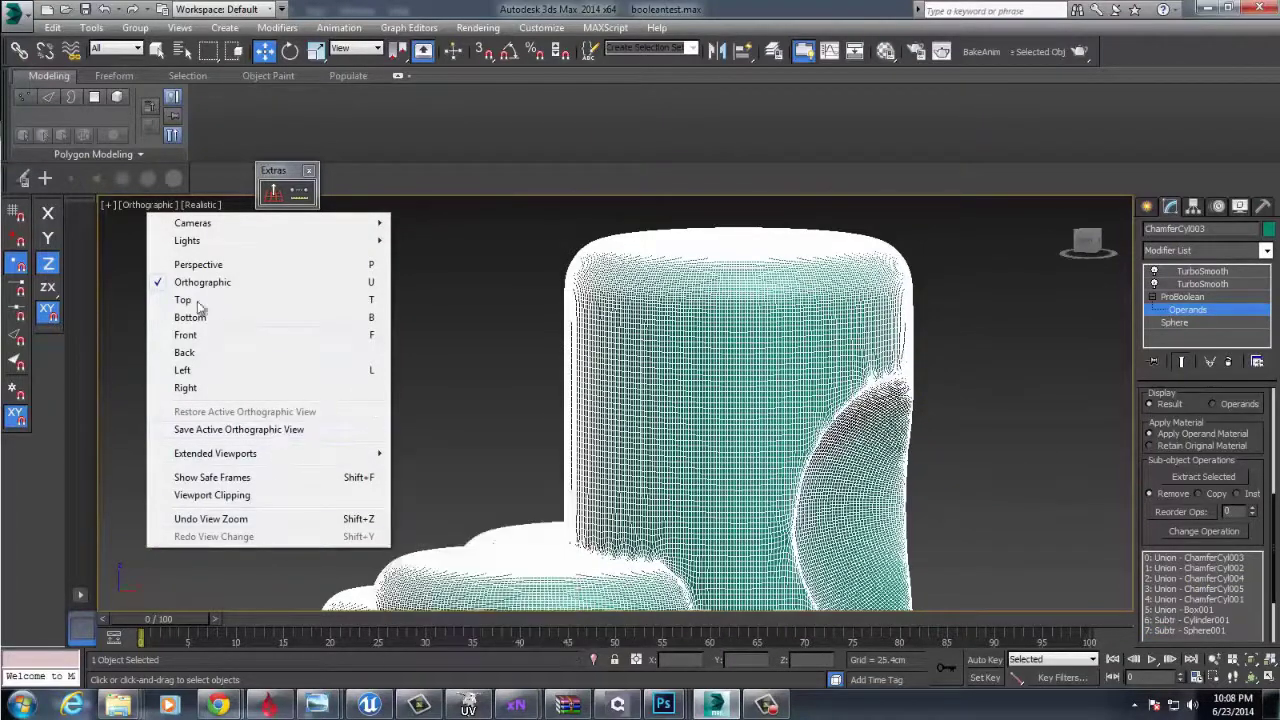
{"action": "left_click", "coordinate": [198, 205]}
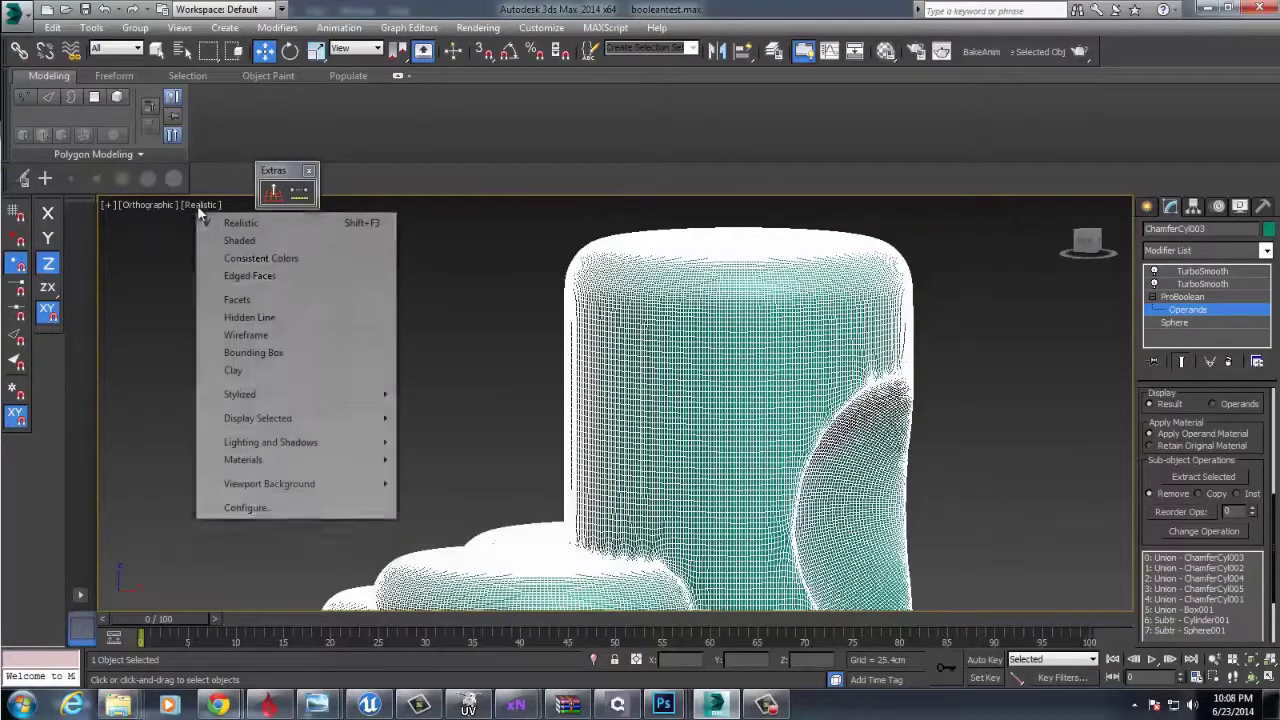
{"action": "left_click", "coordinate": [113, 205]}
{"action": "left_click", "coordinate": [137, 205]}
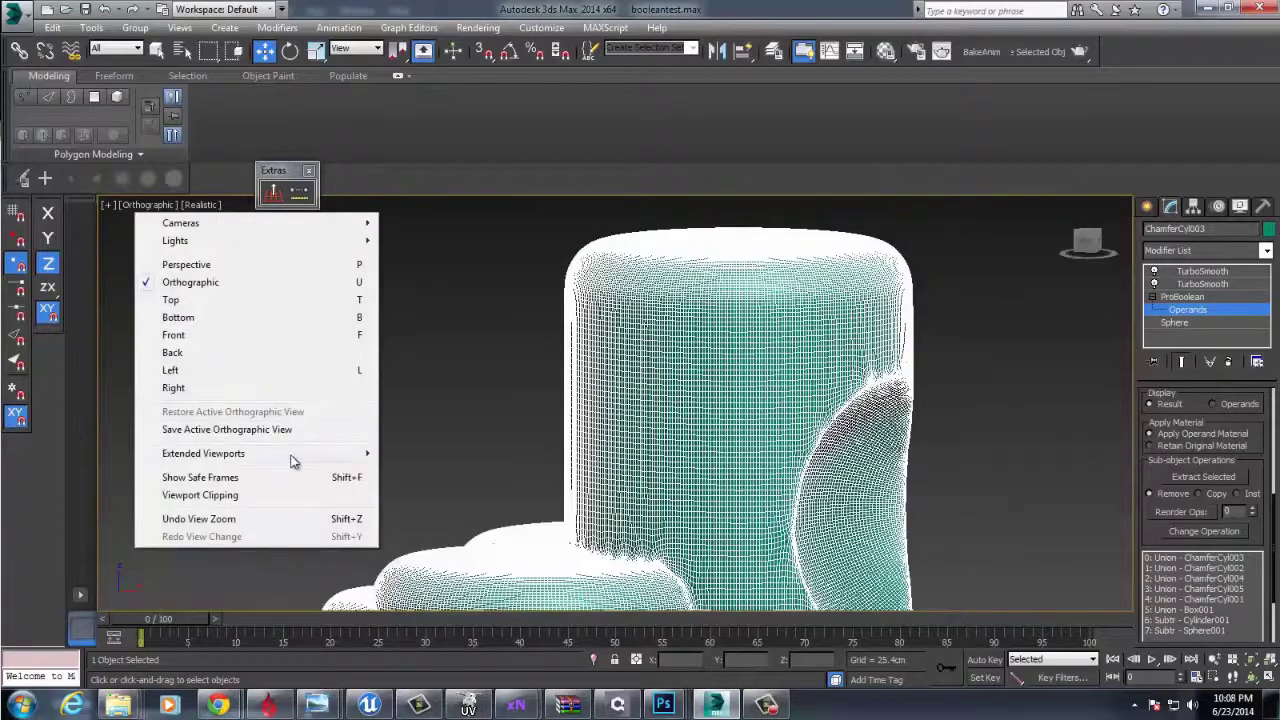
{"action": "left_click", "coordinate": [198, 205]}
{"action": "mouse_move", "coordinate": [298, 427]}
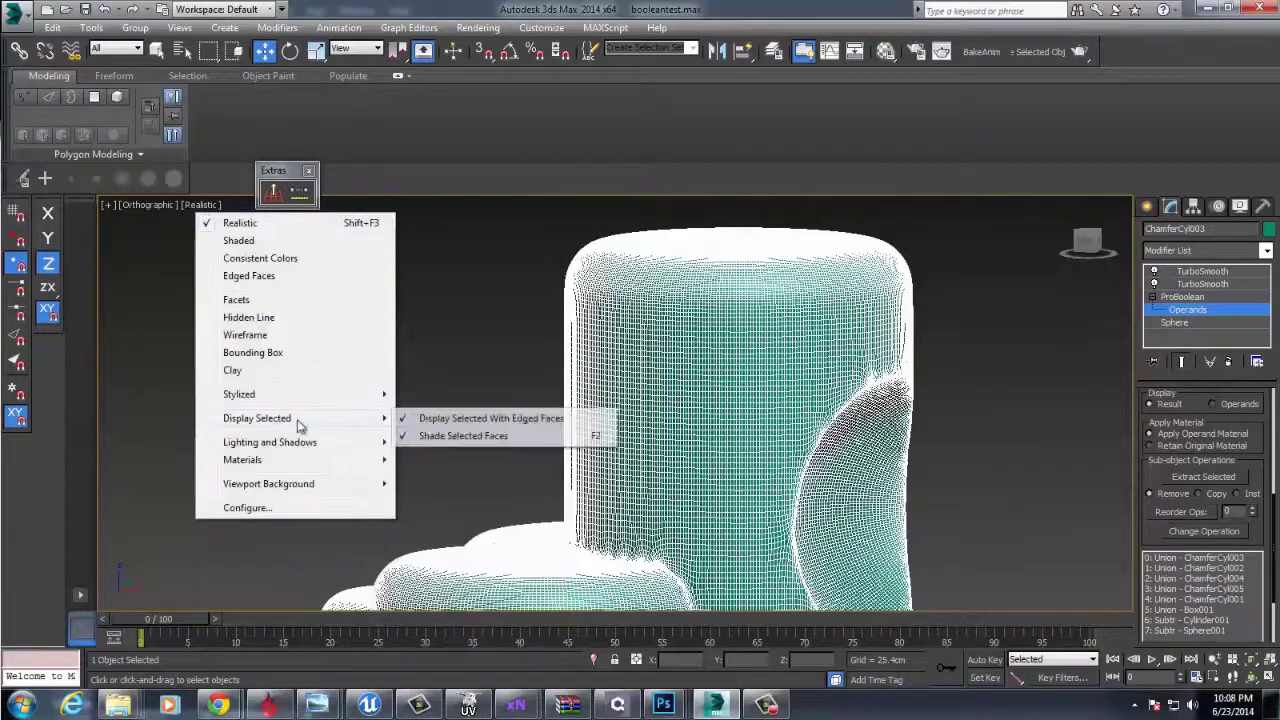
{"action": "left_click", "coordinate": [479, 419]}
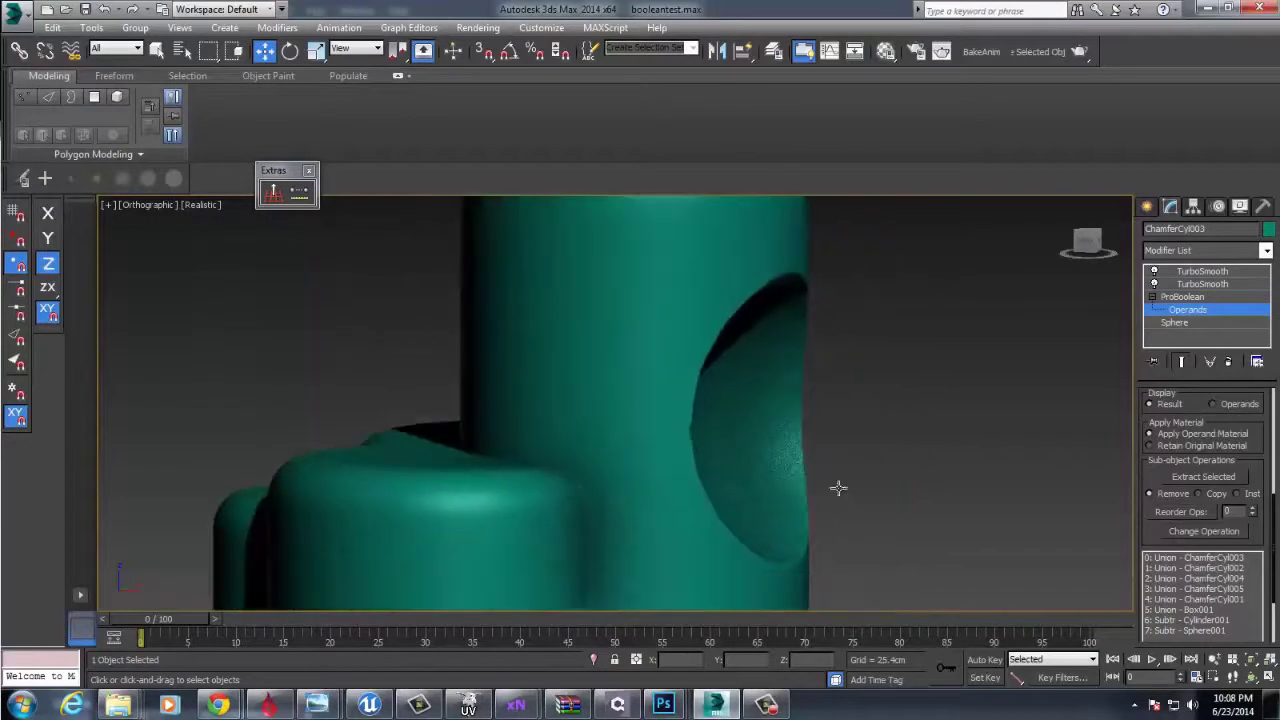
Select the subtracted Sphere001 operand and move it outward along X to about 166.6 cm, making the cut in the cylinder shallower.
{"action": "scroll", "coordinate": [838, 488], "scroll_direction": "down", "scroll_amount": 2}
{"action": "left_click", "coordinate": [1178, 322]}
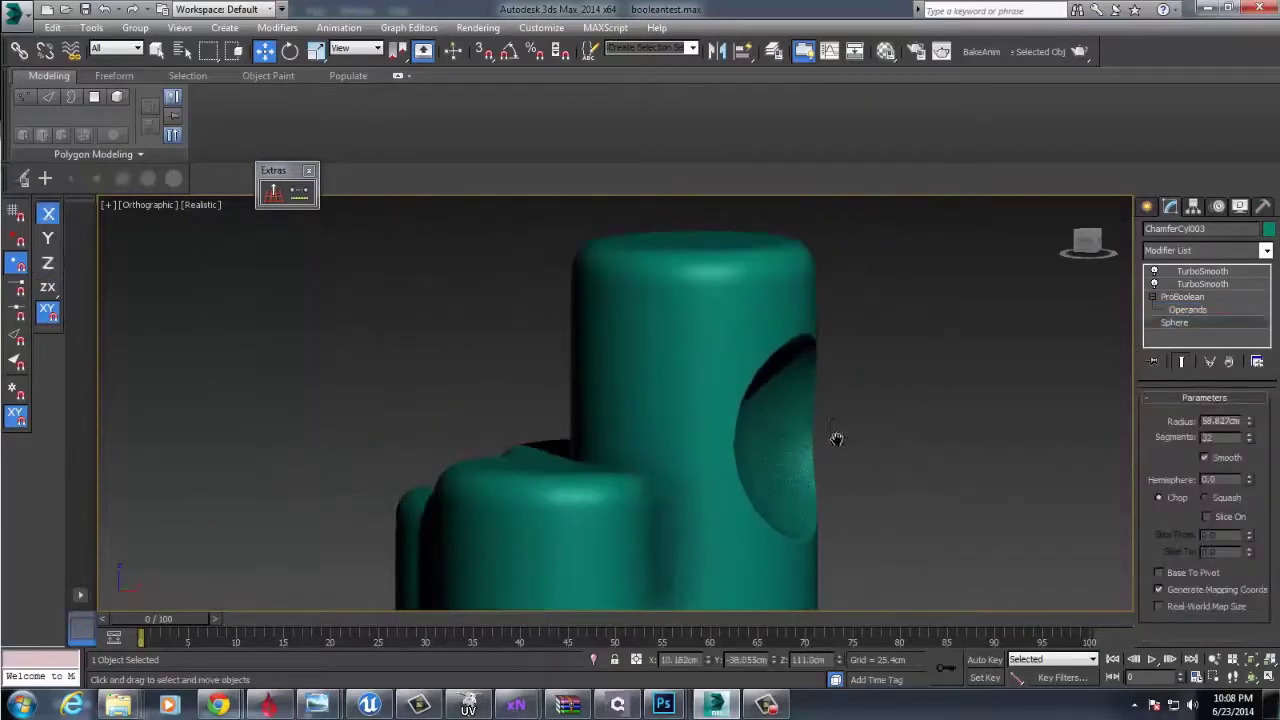
{"action": "middle_click_drag", "start_coordinate": [837, 439], "coordinate": [833, 427]}
{"action": "left_click", "coordinate": [1188, 309]}
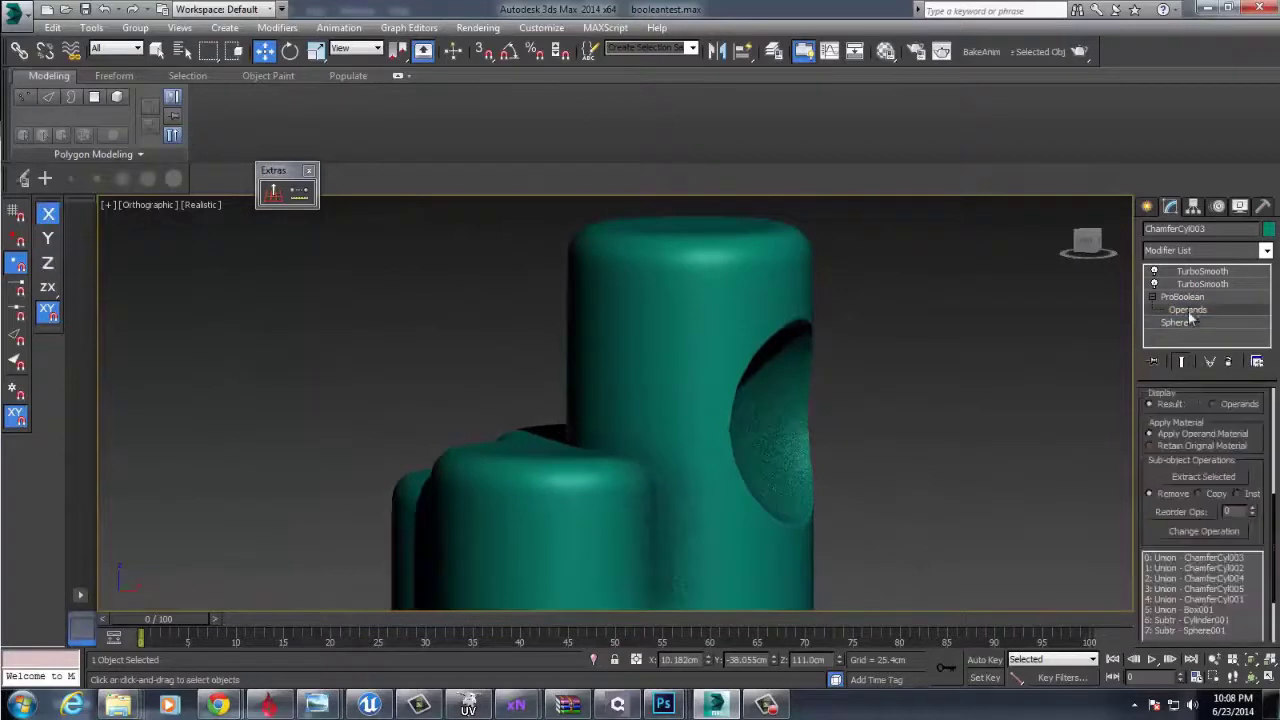
{"action": "left_click", "coordinate": [1213, 631]}
{"action": "scroll", "coordinate": [880, 444], "scroll_direction": "down", "scroll_amount": 1}
{"action": "scroll", "coordinate": [910, 440], "scroll_direction": "up", "scroll_amount": 3}
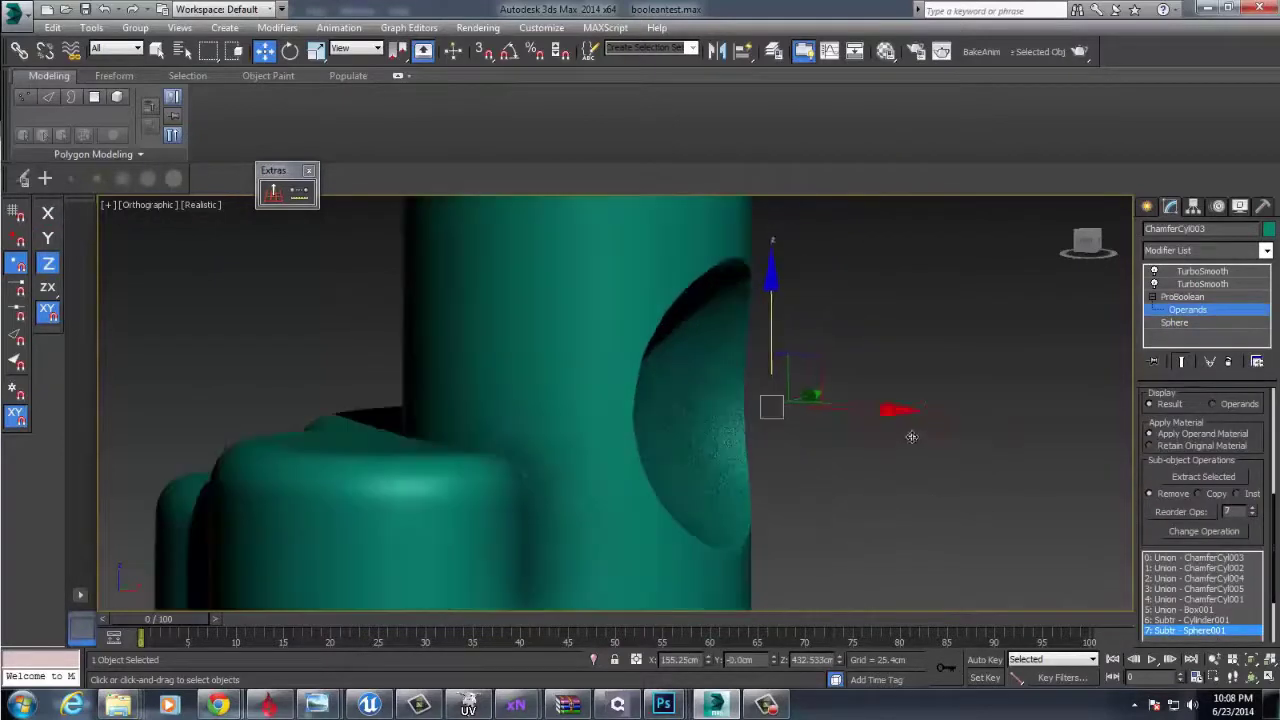
{"action": "left_click_drag", "start_coordinate": [879, 410], "coordinate": [902, 419]}
Switch the viewport's visual style from Realistic to Shaded and view the spherical cut from a new angle.
{"action": "left_click", "coordinate": [207, 204]}
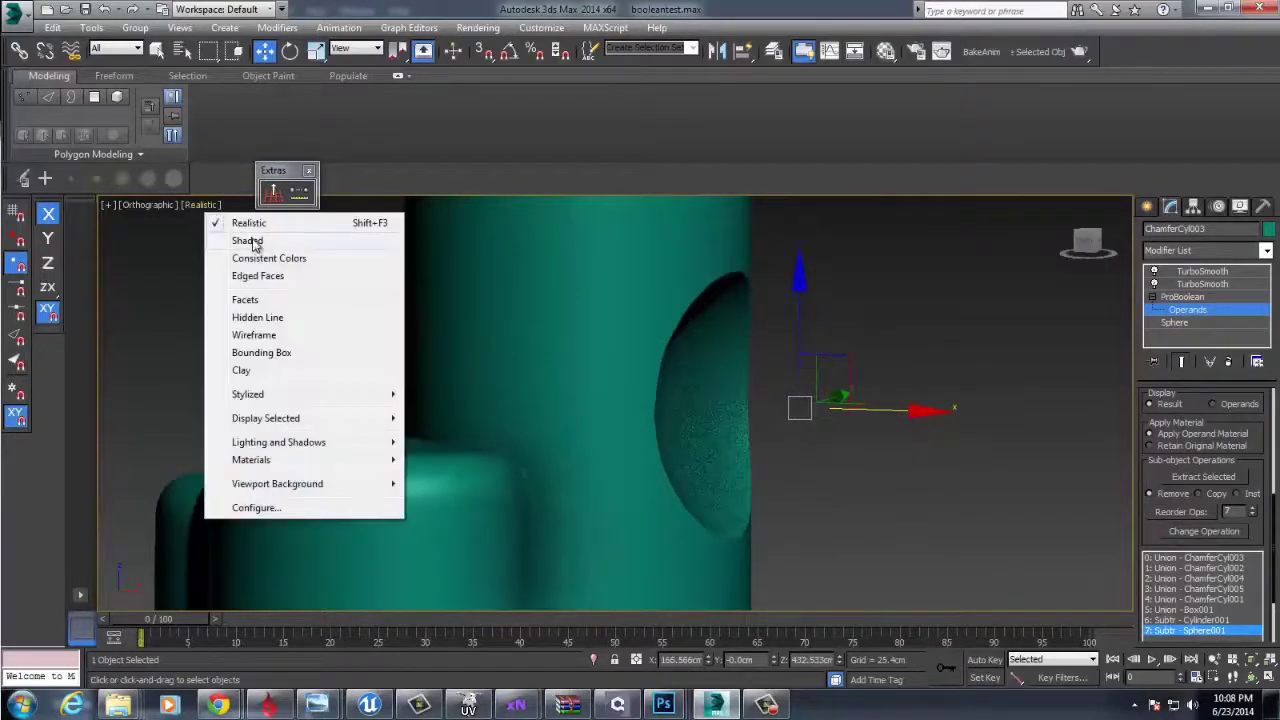
{"action": "left_click", "coordinate": [254, 241]}
{"action": "mouse_move", "coordinate": [437, 334]}
{"action": "middle_mouse_down", "text": "alt"}
{"action": "mouse_move", "coordinate": [669, 453]}
{"action": "mouse_move", "coordinate": [780, 466]}
{"action": "middle_mouse_up", "text": "alt"}
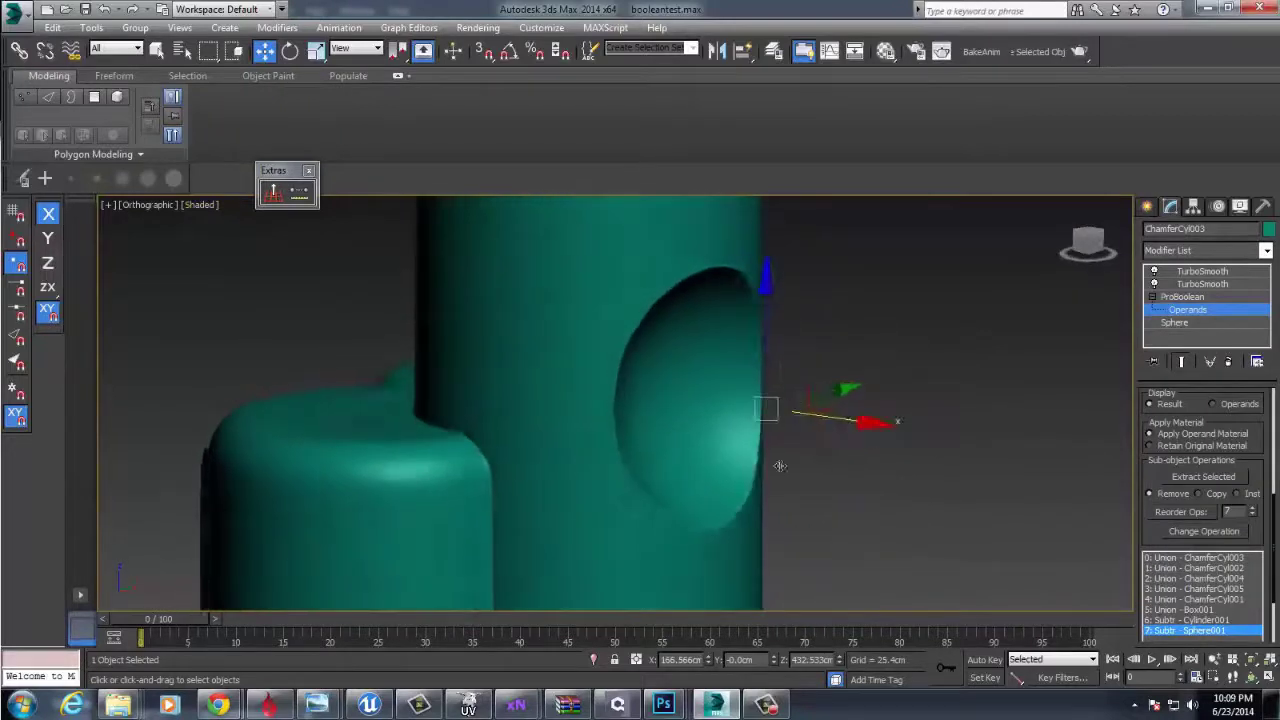
Set the upper TurboSmooth modifier's iterations to 1 and open the lower TurboSmooth modifier's settings.
{"action": "left_click", "coordinate": [1248, 285]}
{"action": "left_click", "coordinate": [1203, 271]}
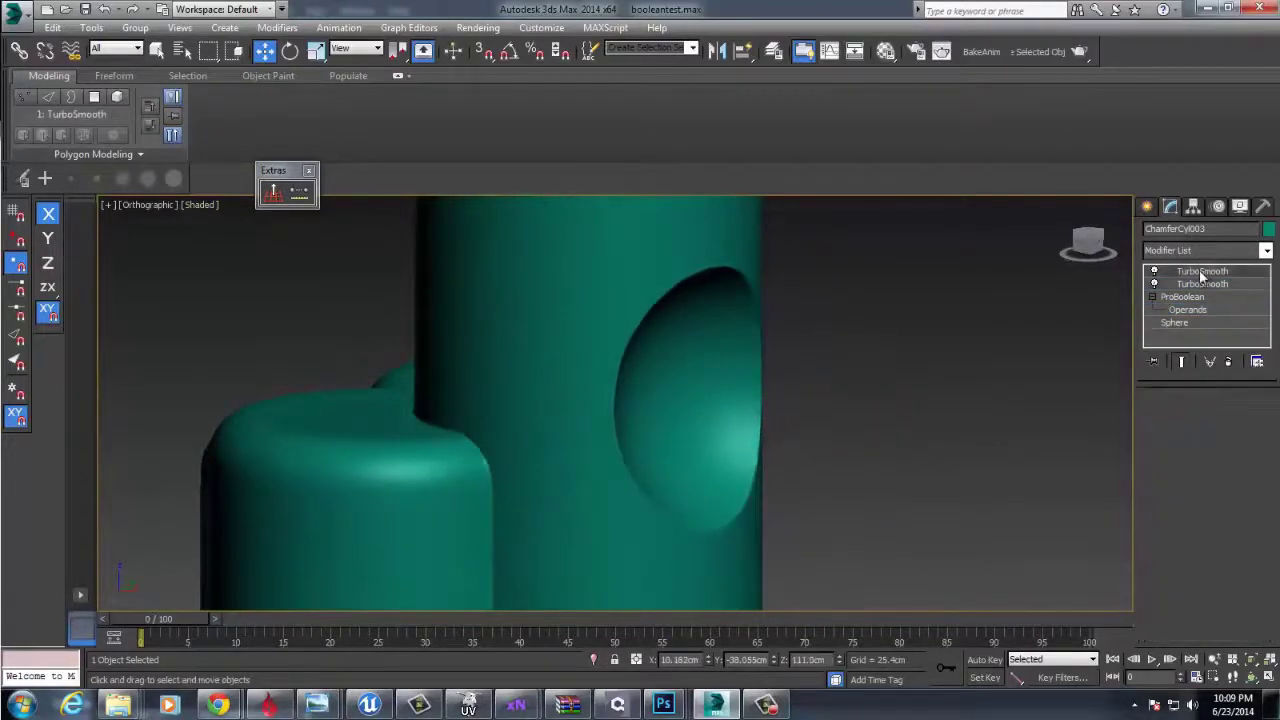
{"action": "middle_click_drag", "start_coordinate": [765, 466], "coordinate": [960, 410], "text": "alt"}
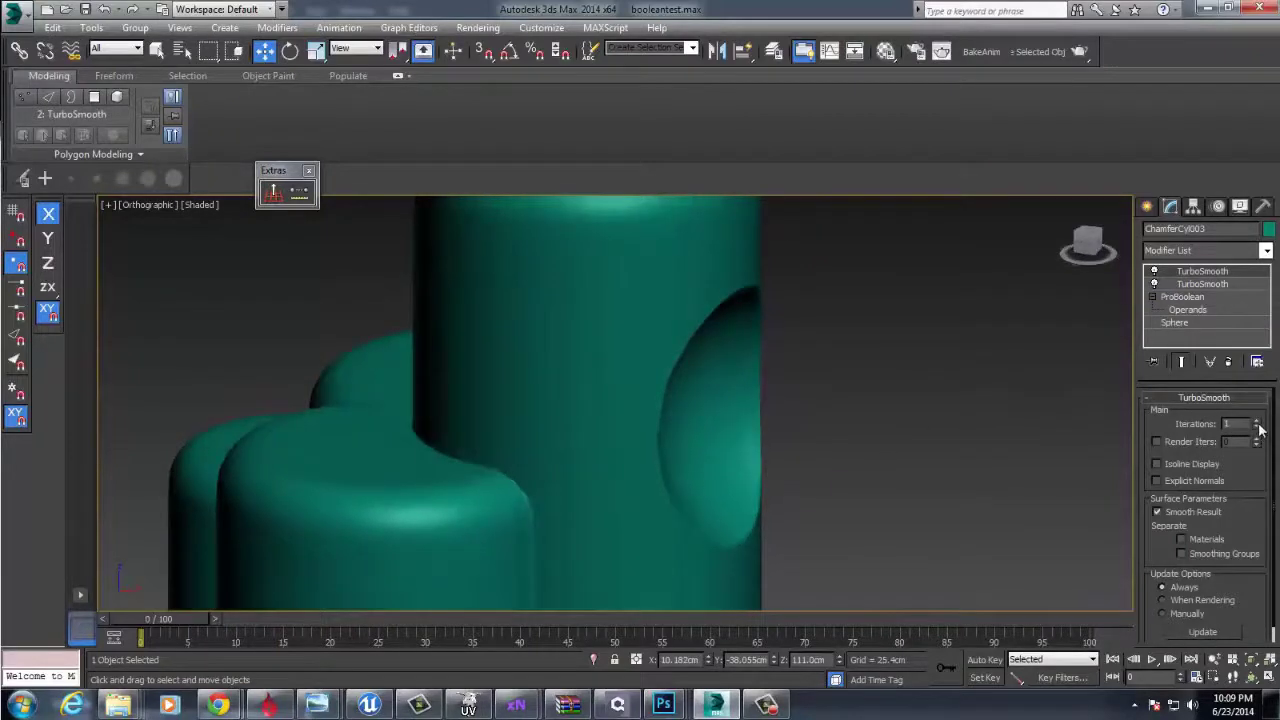
{"action": "left_click", "coordinate": [1214, 285]}
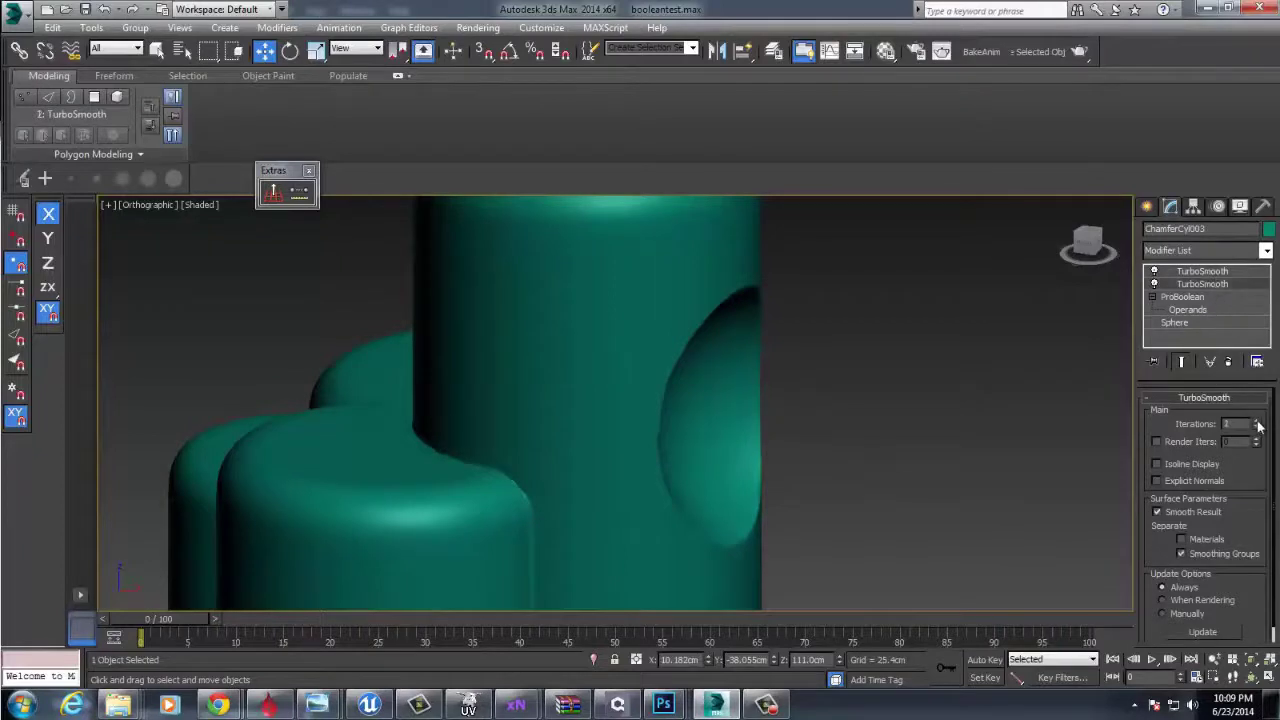
Examine the whole smoothed boolean object from an angle with nothing selected.
{"action": "middle_click_drag", "start_coordinate": [1034, 408], "coordinate": [766, 345], "text": "alt"}
{"action": "scroll", "coordinate": [730, 440], "scroll_direction": "down", "scroll_amount": 7}
{"action": "scroll", "coordinate": [774, 385], "scroll_direction": "up", "scroll_amount": 2}
{"action": "middle_click_drag", "start_coordinate": [764, 439], "coordinate": [727, 458]}
{"action": "left_click", "coordinate": [811, 350]}
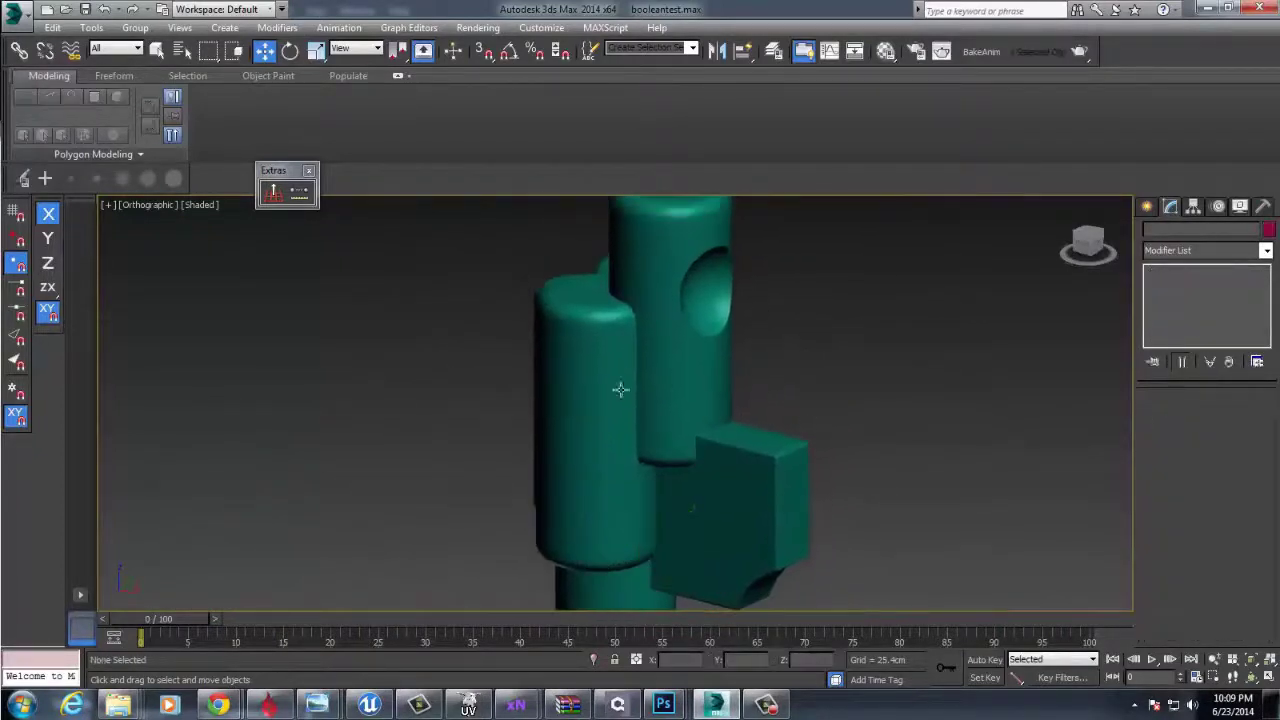
Select the merged boolean object and delete it from the scene.
{"action": "left_click", "coordinate": [628, 374]}
{"action": "scroll", "coordinate": [638, 390], "scroll_direction": "down", "scroll_amount": 2}
{"action": "middle_click_drag", "start_coordinate": [638, 414], "coordinate": [704, 408], "text": "alt"}
{"action": "key", "text": "Delete"}
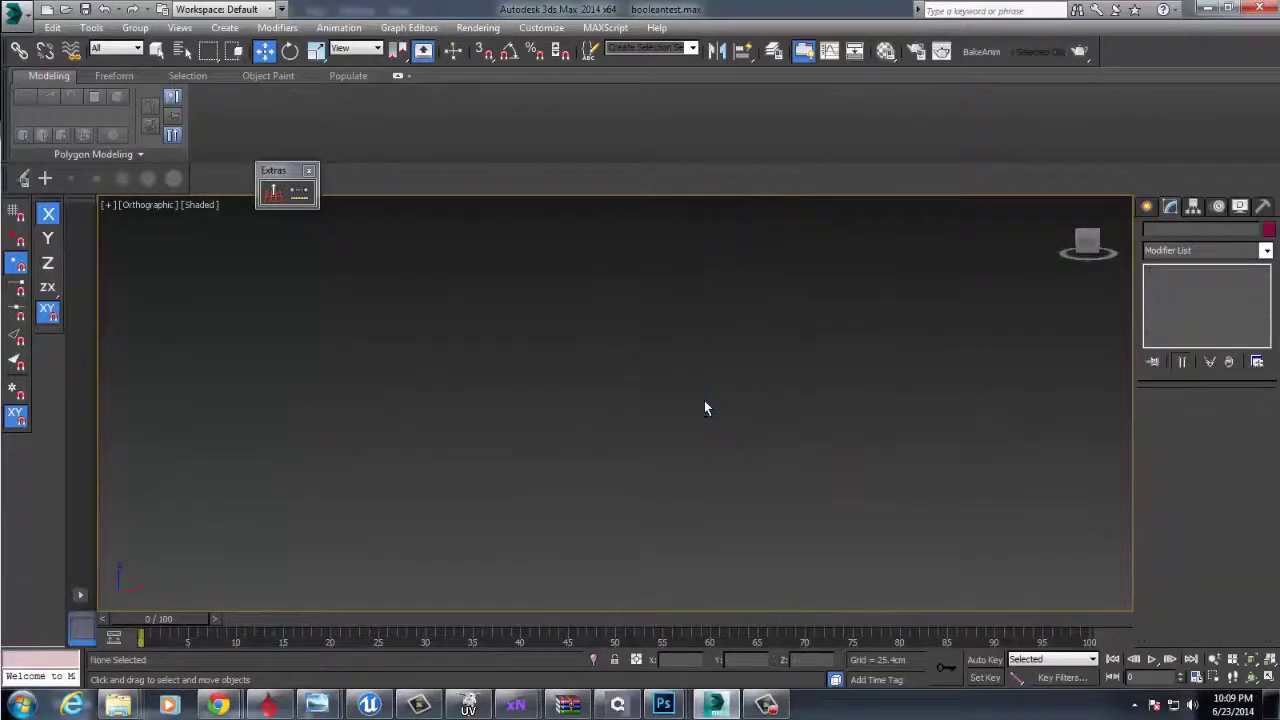